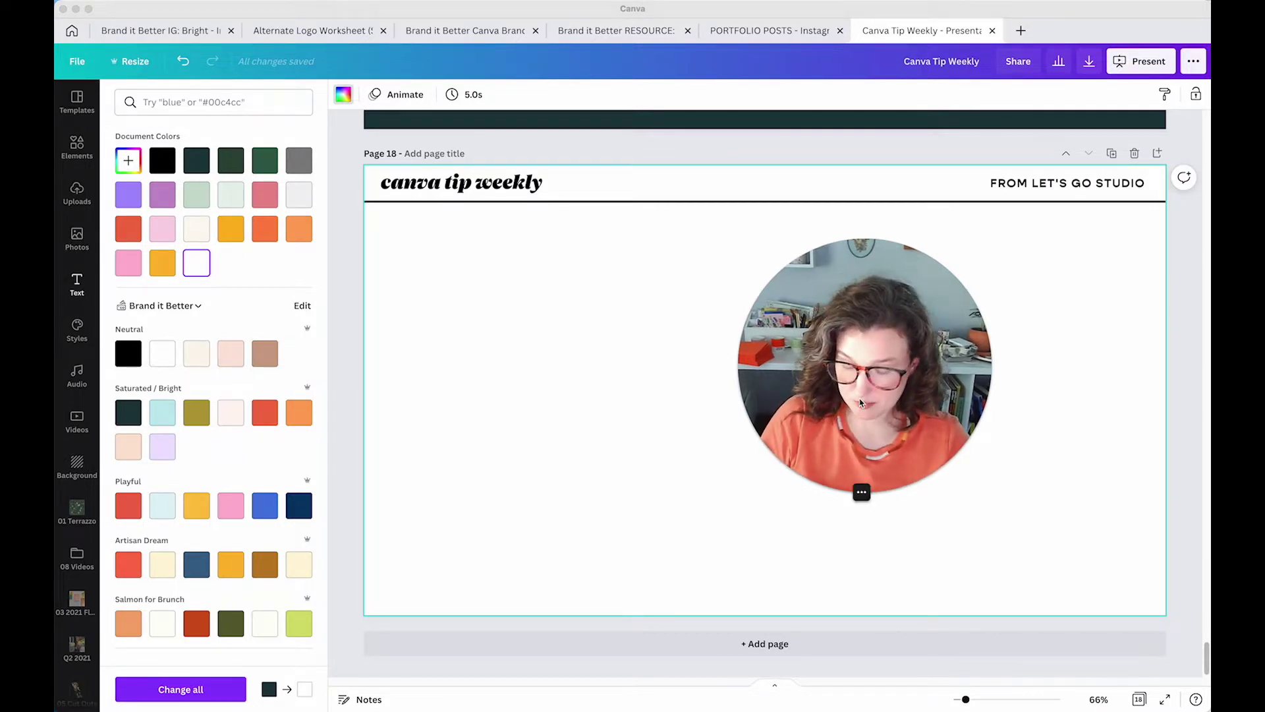
Select and copy the 'Five / These things took me HOURS in school' heading on page 6
left_click(491, 410)
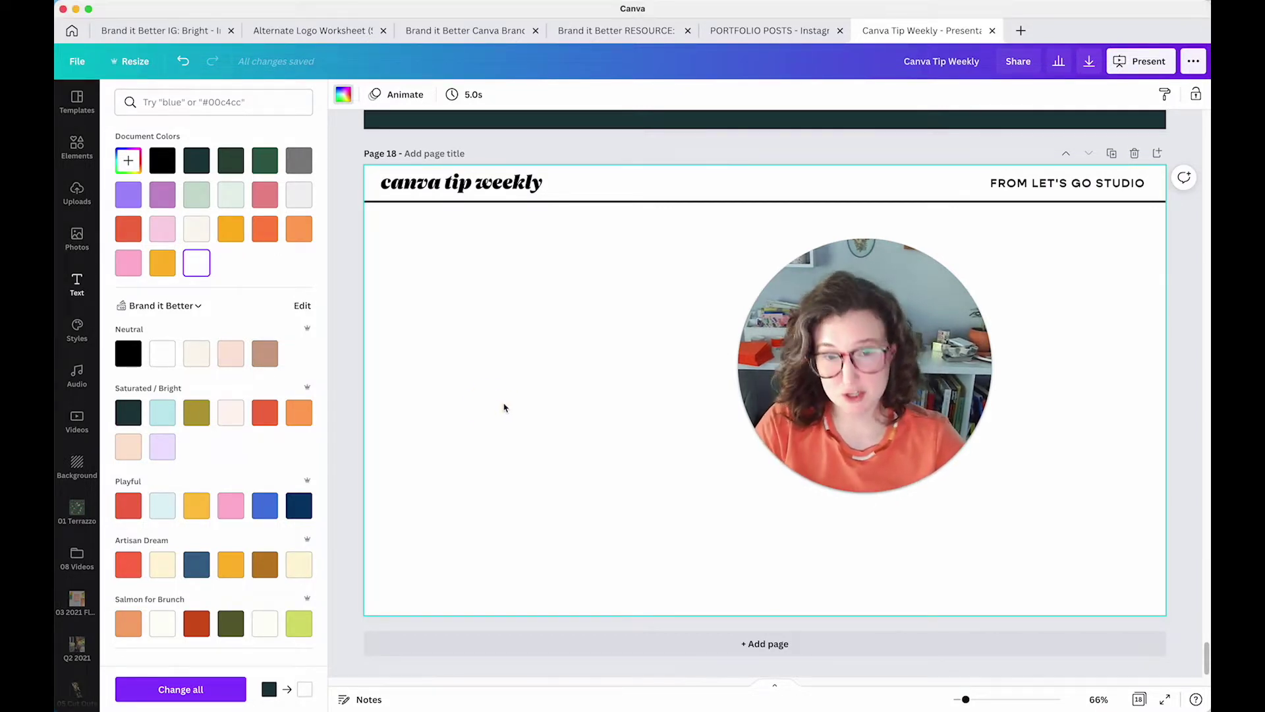
left_click_drag(828, 399, 783, 217)
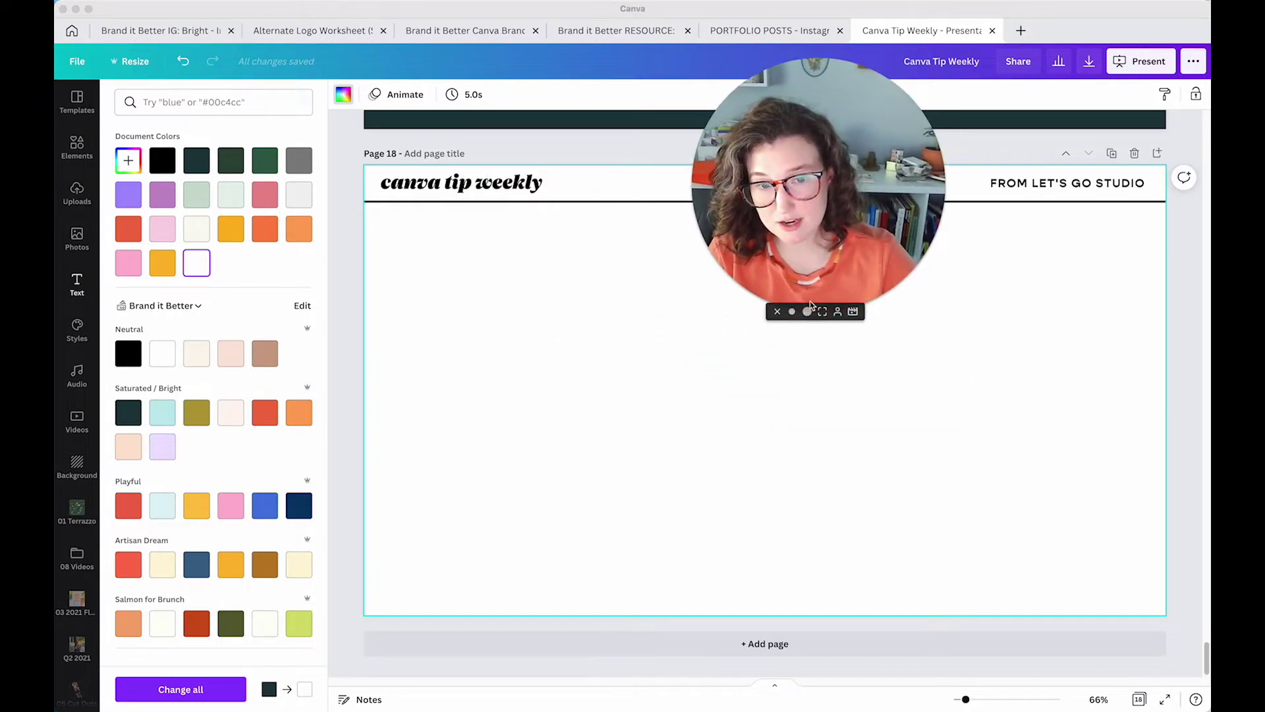
left_click(793, 311)
left_click(459, 500)
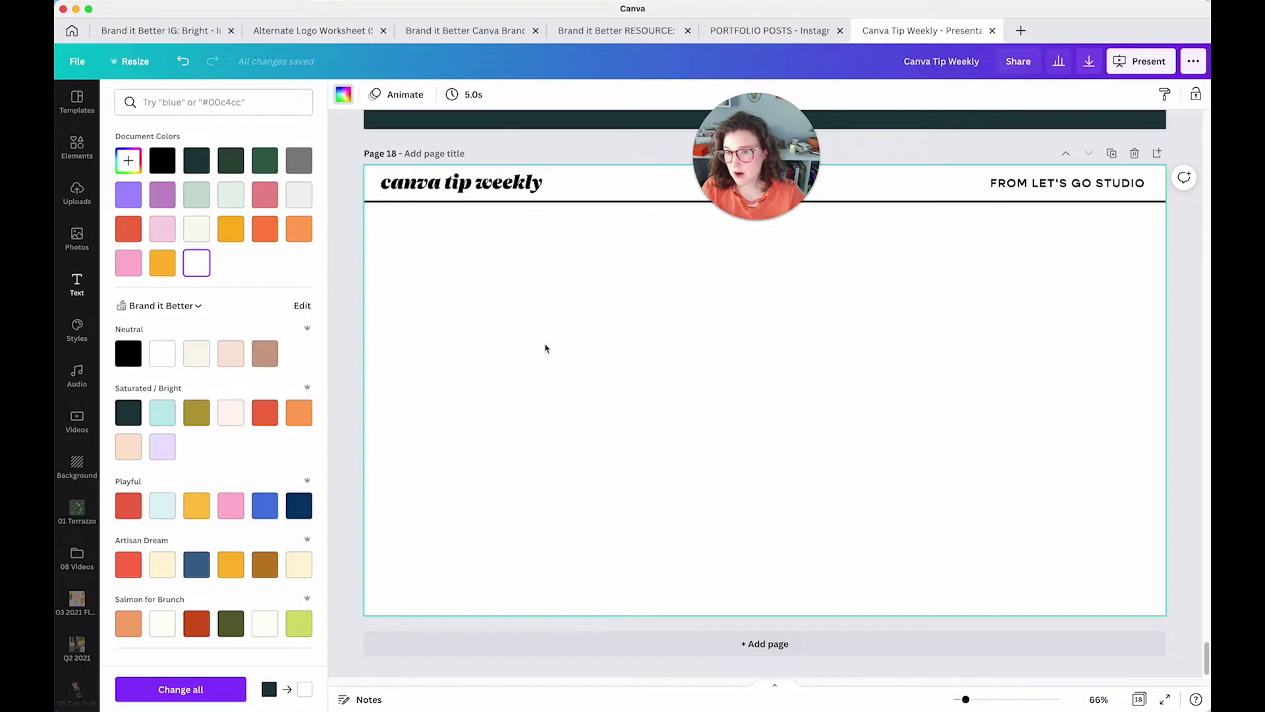
scroll(546, 351, "up", 10)
scroll(546, 350, "up", 15)
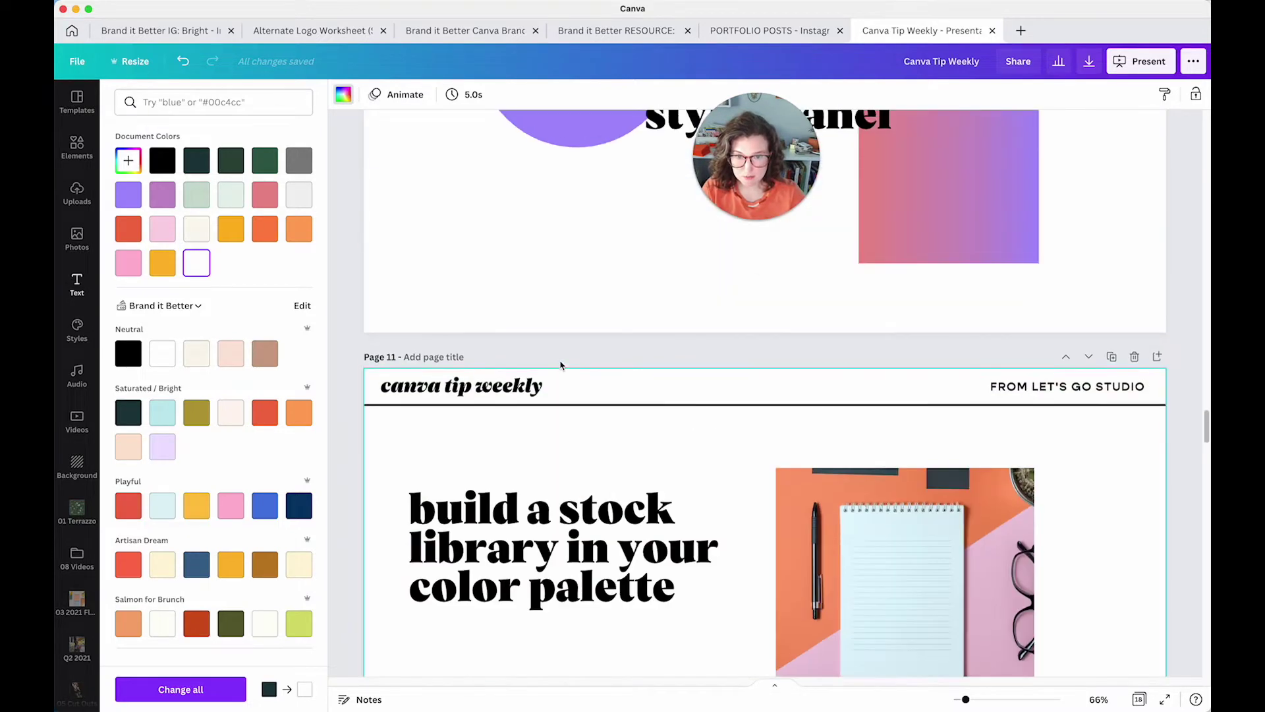
scroll(560, 365, "down", 5)
scroll(561, 365, "up", 15)
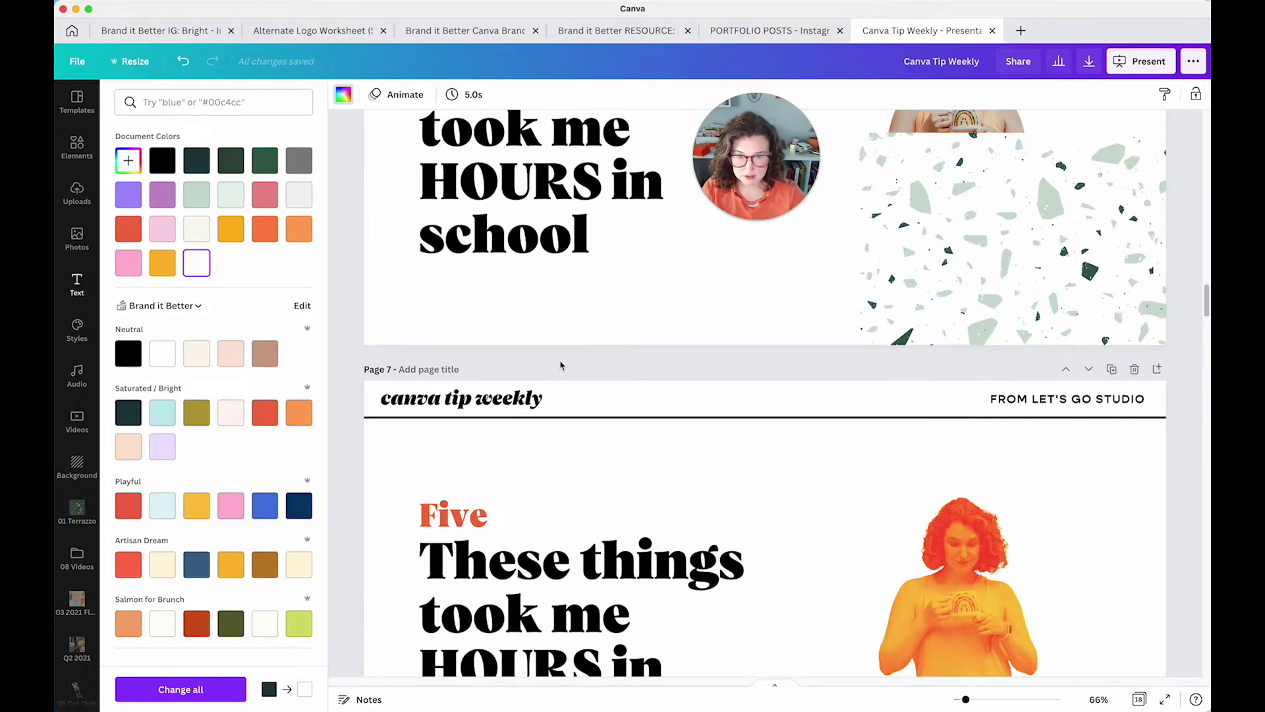
left_click(561, 366)
left_click(455, 224, "shift")
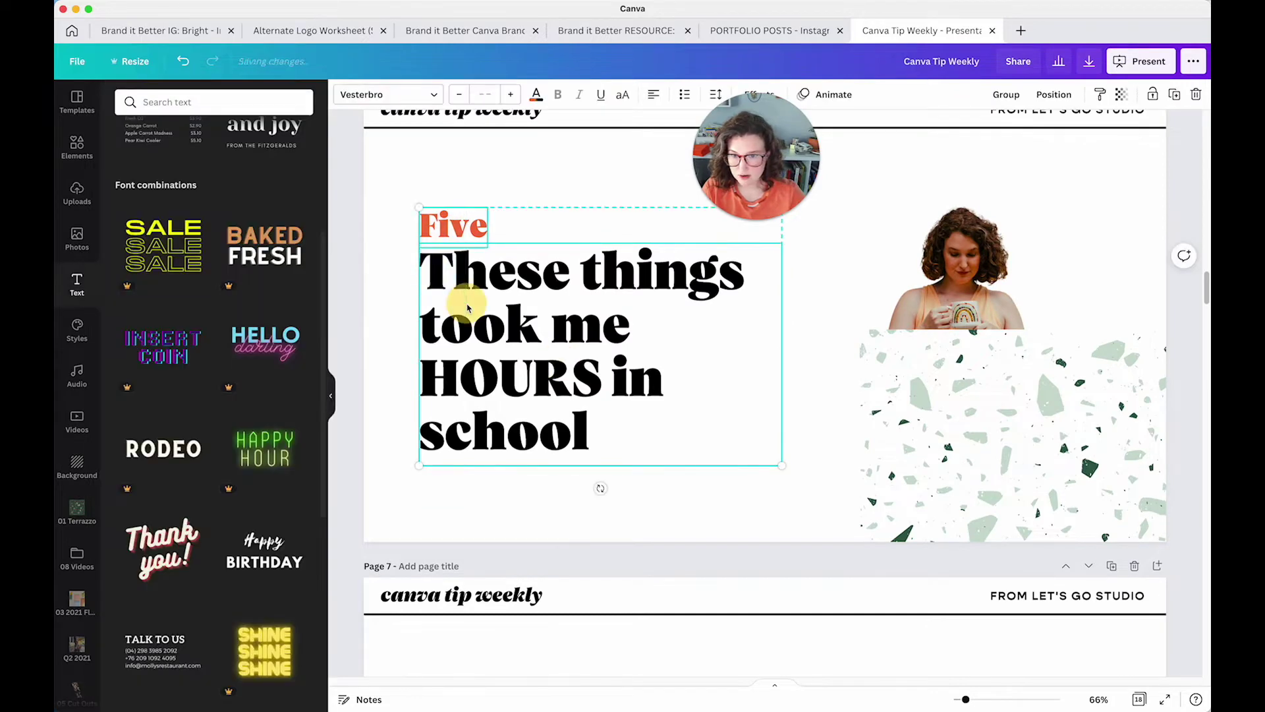
Scroll back down to the empty page 18 and select it
scroll(590, 396, "up", 15)
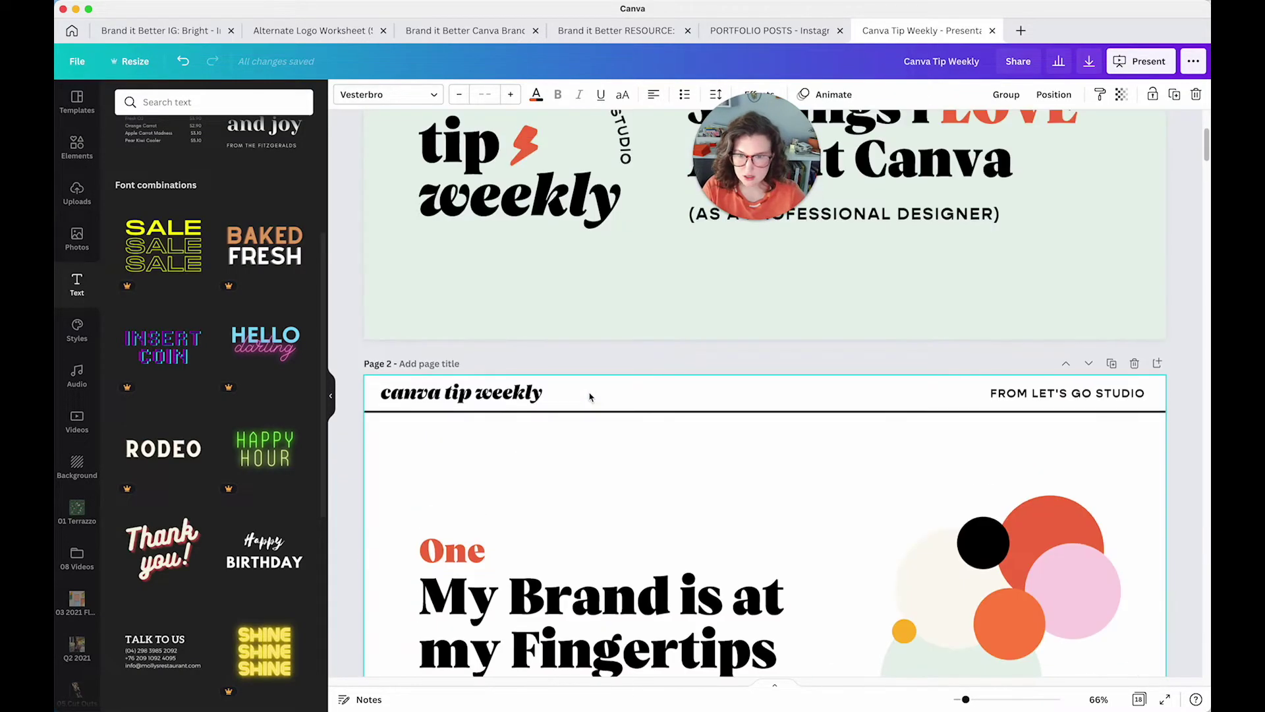
scroll(661, 396, "down", 15)
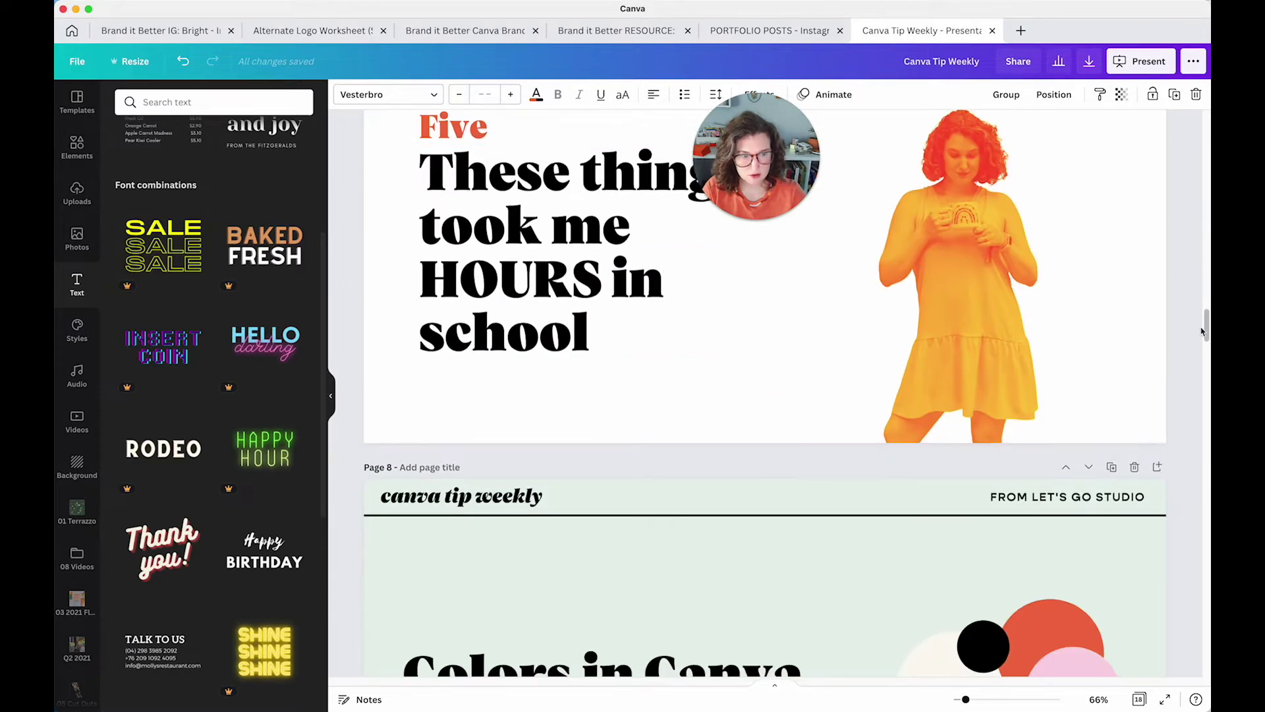
left_click_drag(1202, 331, 1179, 664)
left_click(845, 418)
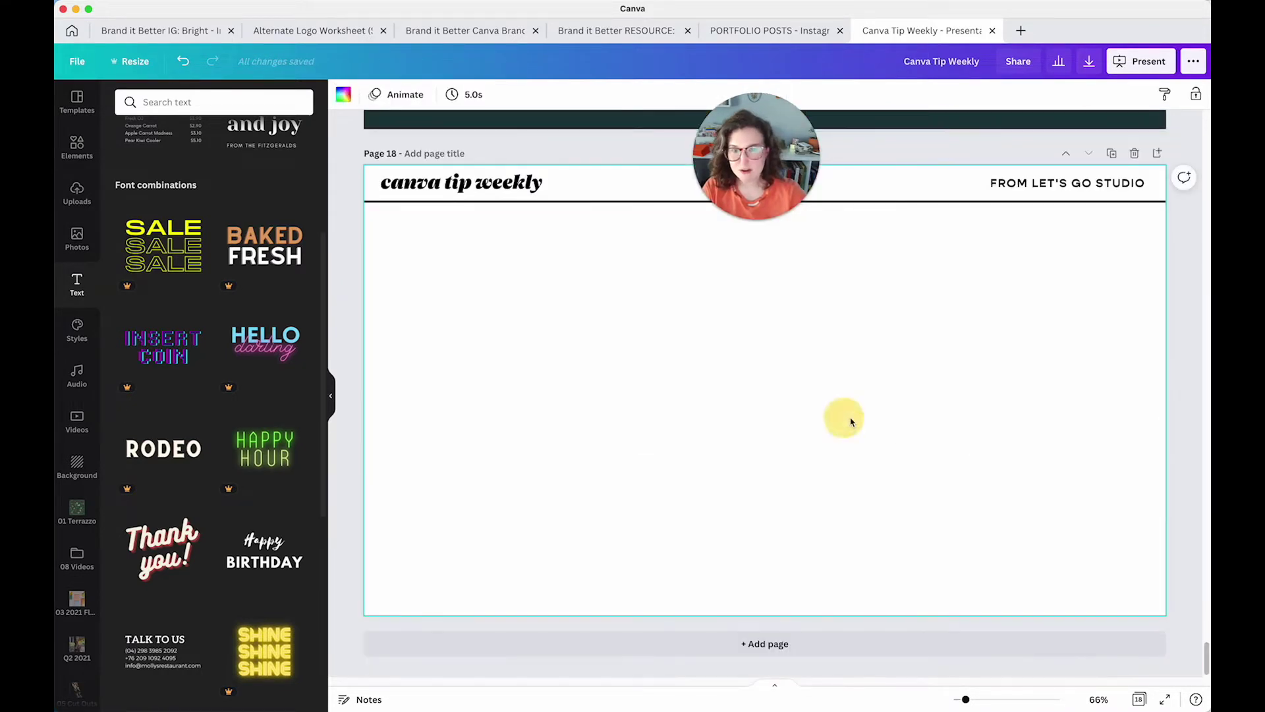
Paste the Five heading onto page 18, widen it, shrink its text to about 66 and move it up
type("Five These things took me HOURS in school")
left_click_drag(780, 432, 899, 429)
left_click_drag(895, 319, 741, 362)
left_click_drag(593, 422, 611, 330)
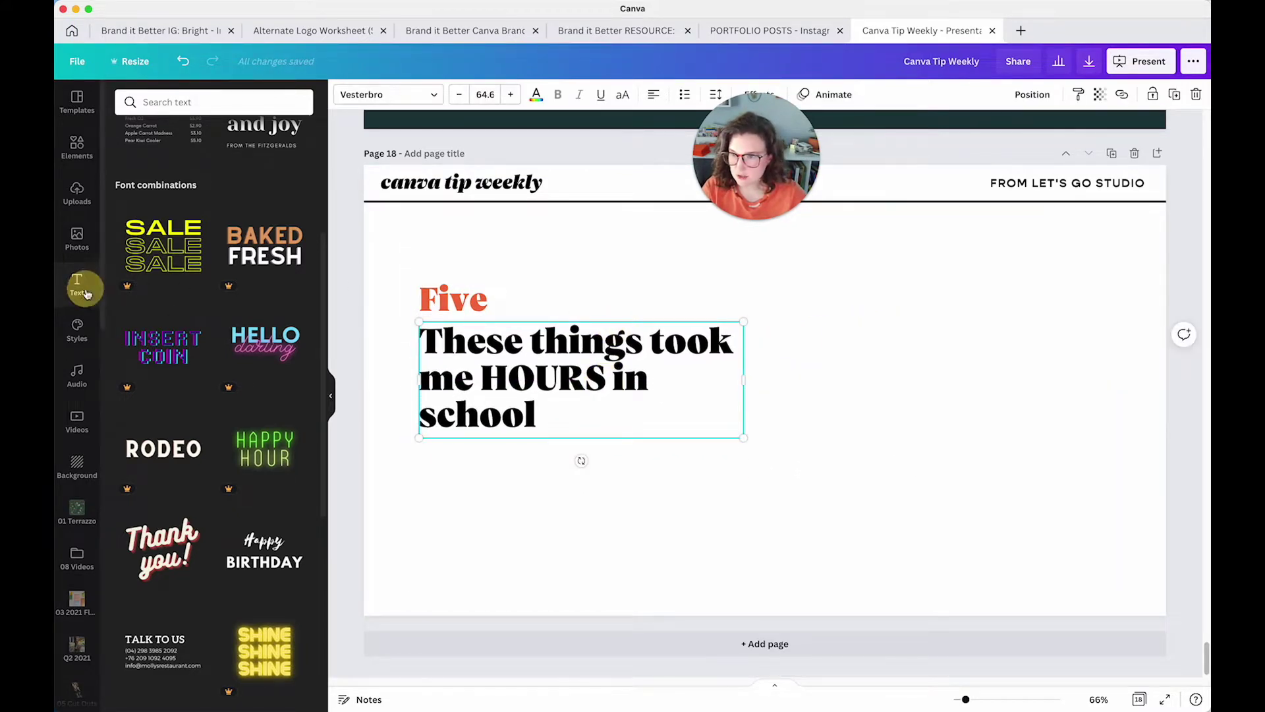
Add a body text box ending in a period and paste repeated copies of its sentence
scroll(160, 311, "up", 5)
left_click(173, 264)
left_click(633, 442)
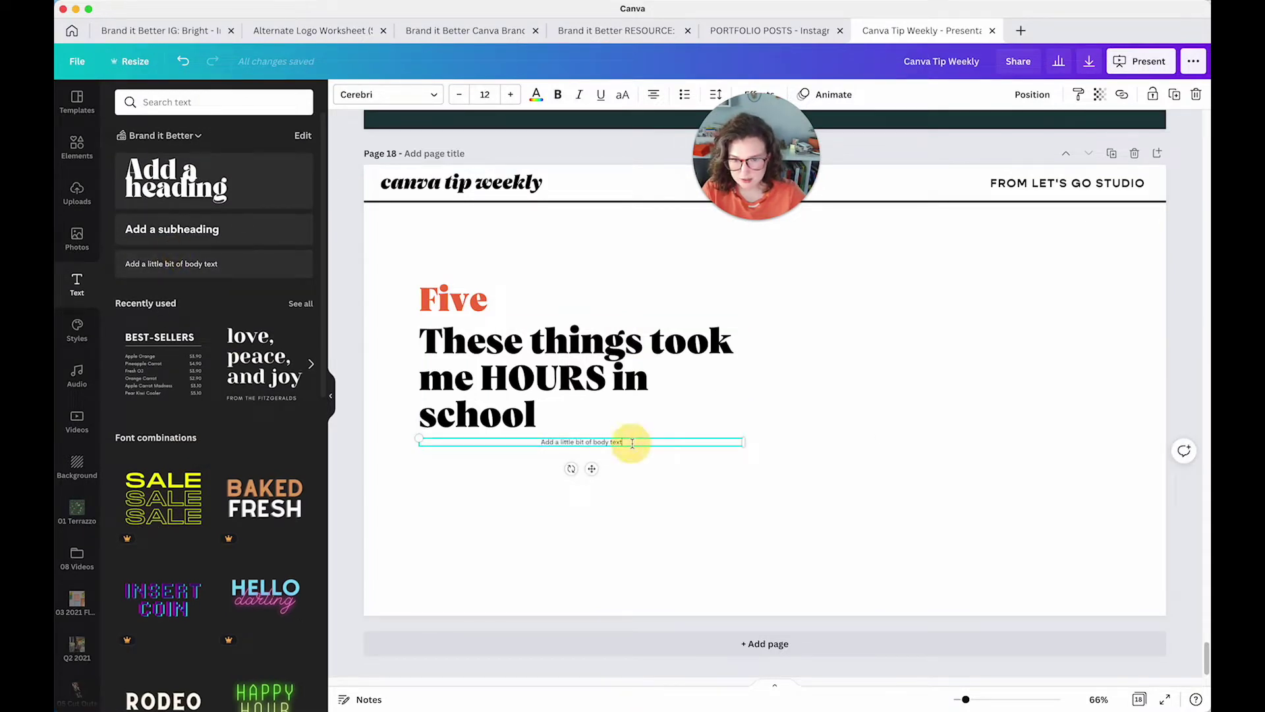
type(".")
key("super+a")
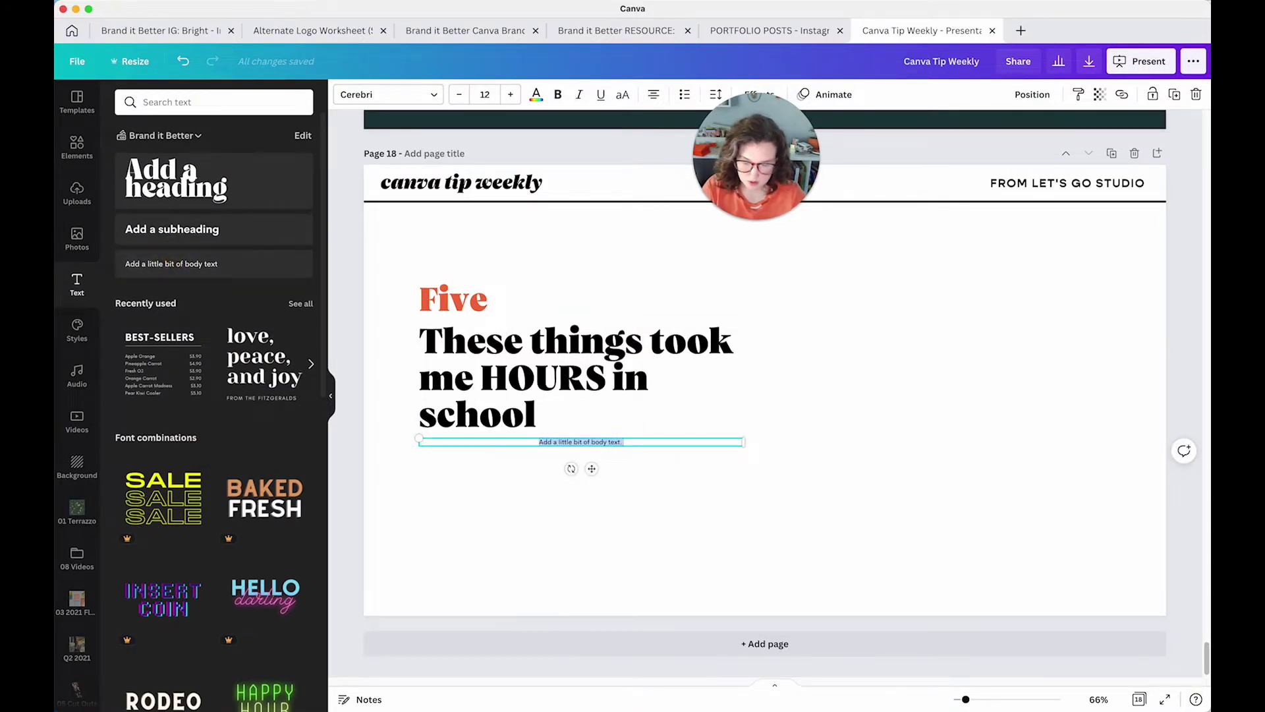
key("super+c")
key("super+v")
key("super+v")
key("super+v")
key("super+v")
key("super+v")
key("super+v")
key("super+v")
key("super+v")
key("super+v")
key("super+v")
key("super+v")
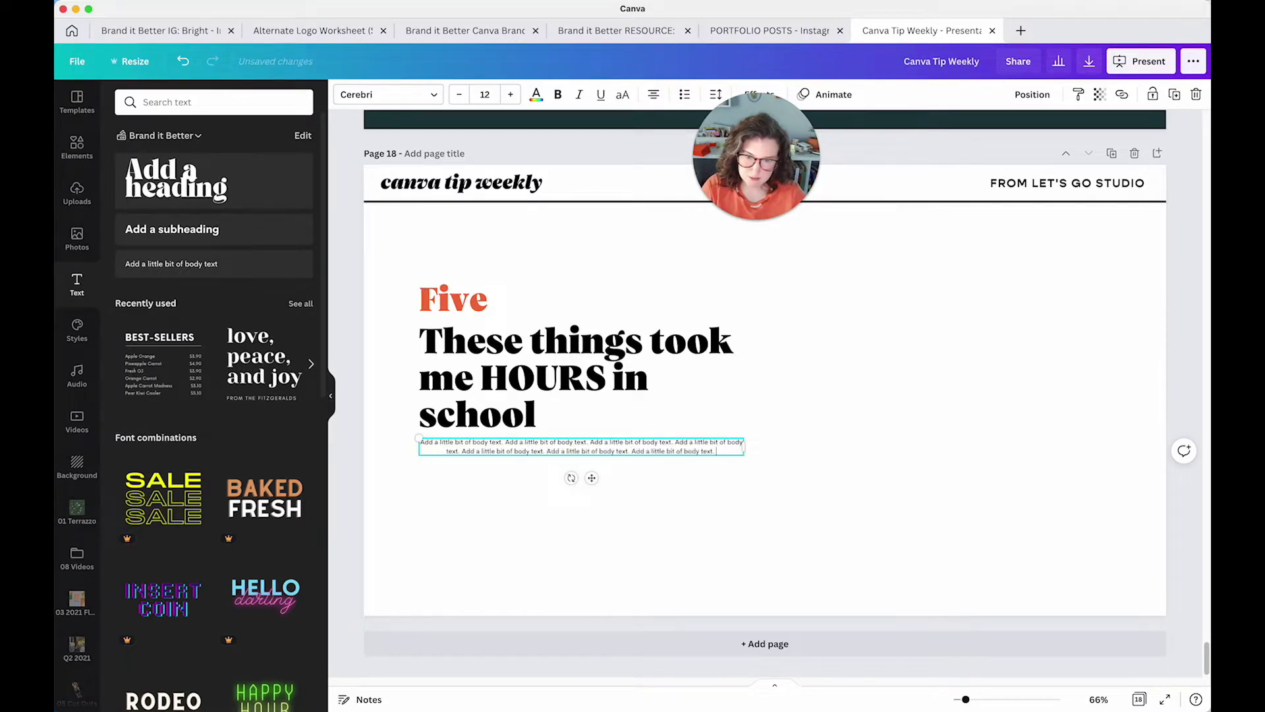
key("super+v")
key("super+v")
Set the body text font size to 30
left_click(484, 95)
left_click(932, 573)
left_click(675, 449)
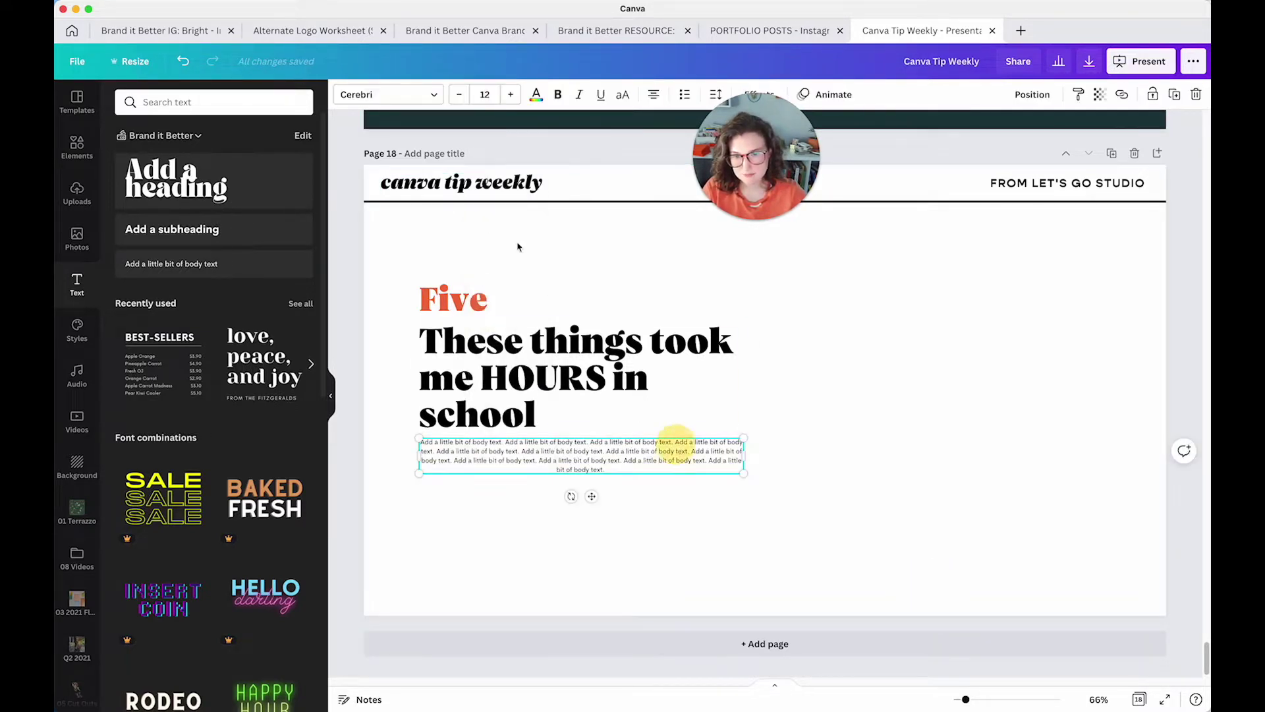
left_click(489, 95)
type("30")
key("Return")
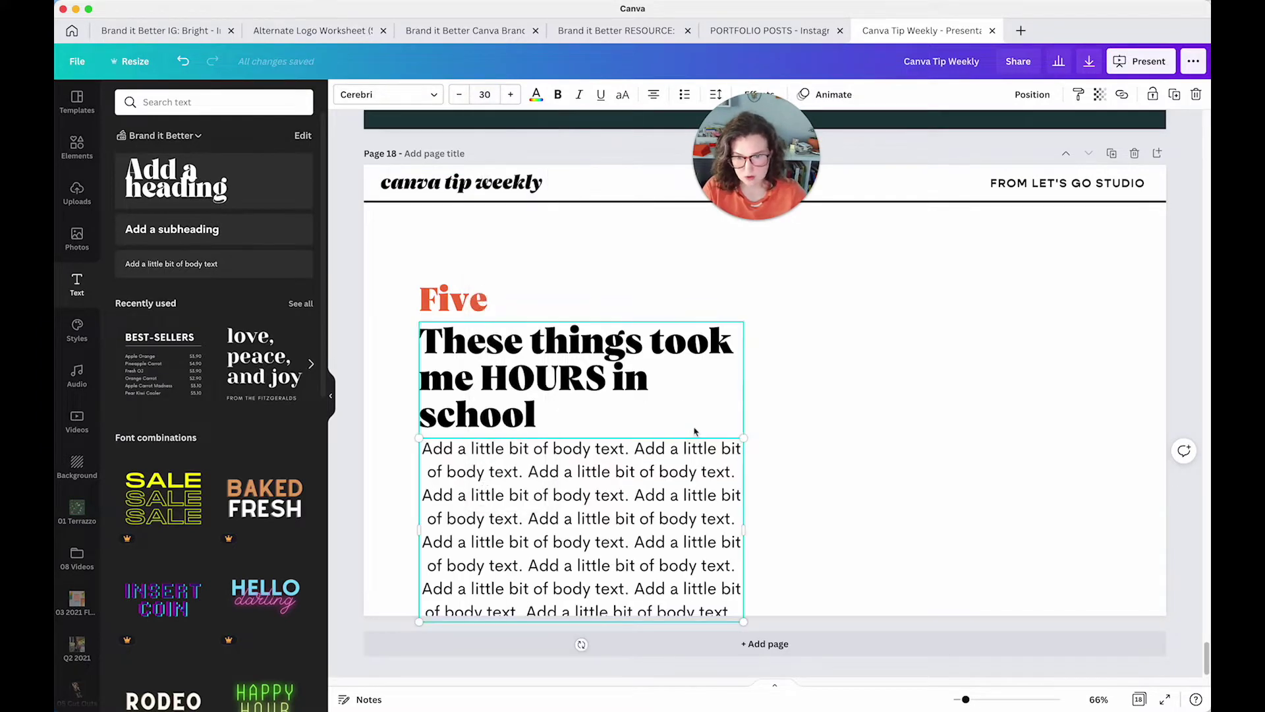
Widen and reposition the body text box and nudge the Five label up and right
left_click_drag(749, 523, 842, 517)
left_click_drag(673, 516, 758, 494)
left_click_drag(454, 298, 488, 277)
left_click(603, 268)
left_click_drag(677, 466, 686, 486)
left_click(910, 345)
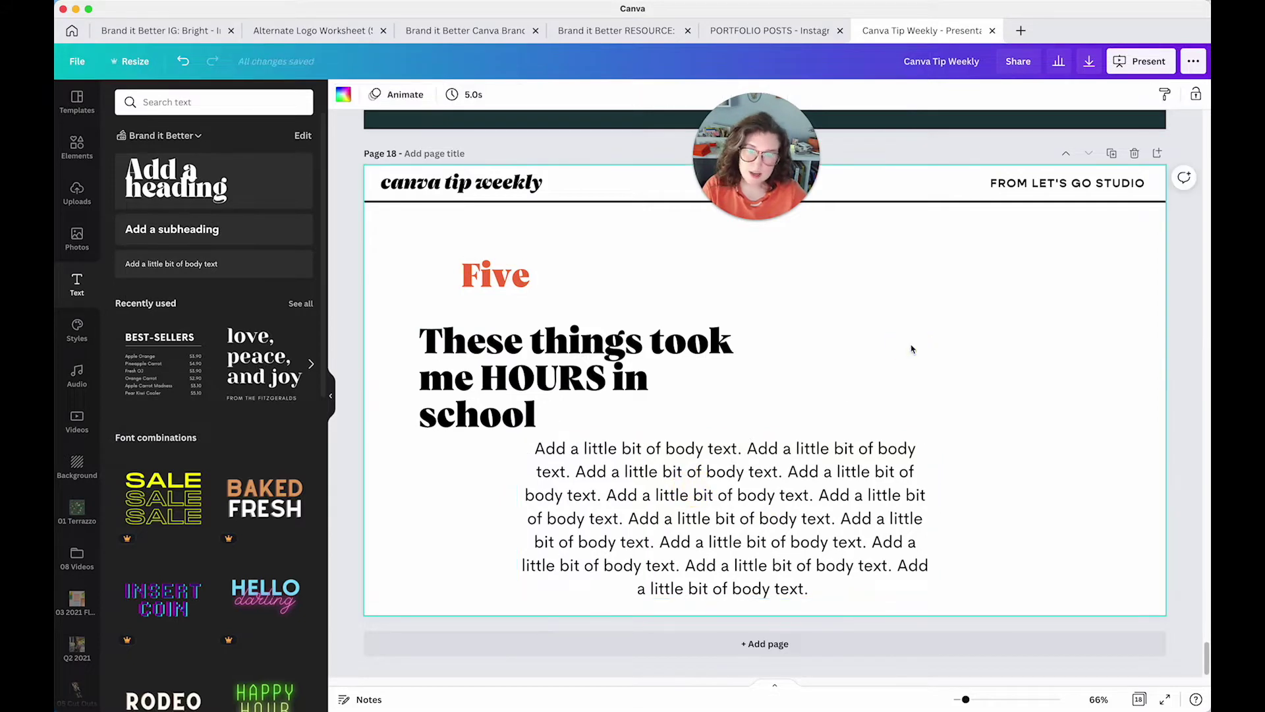
Switch to the Brand it Better IG: Bright design and open page 10 in the editor
left_click(847, 346)
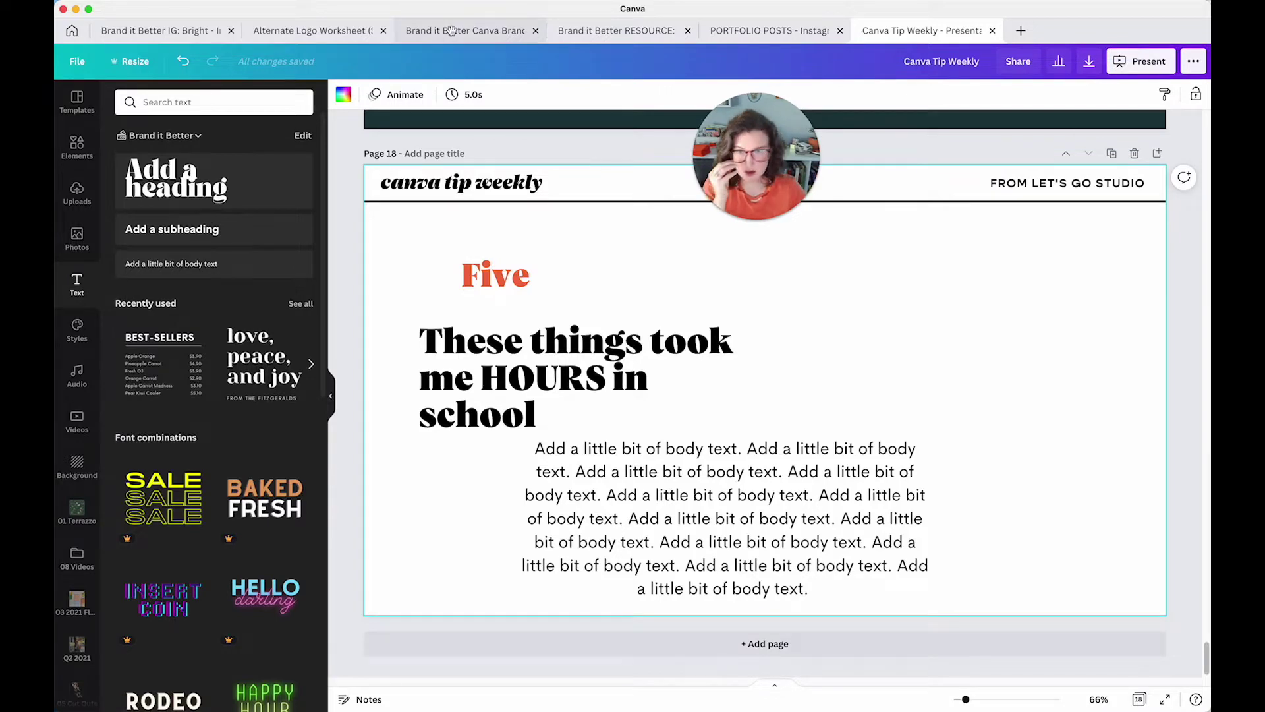
left_click(153, 33)
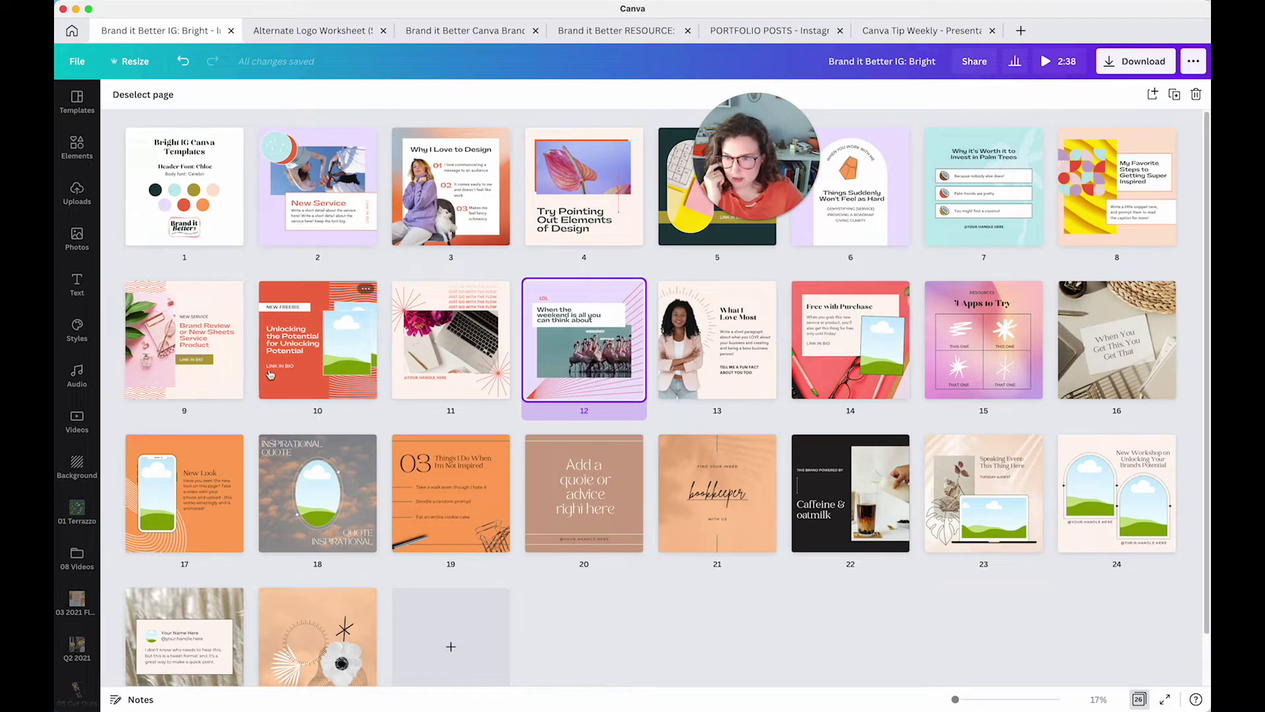
double_click(316, 339)
left_click(525, 349)
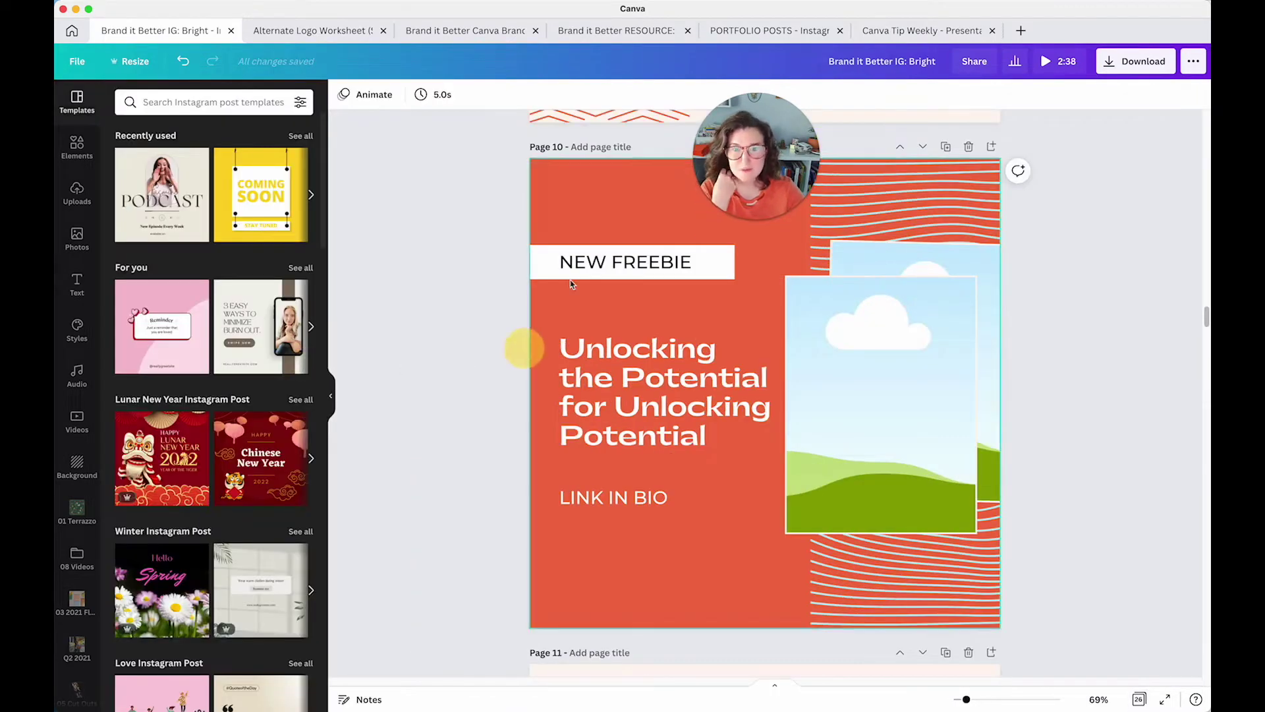
left_click(467, 285)
left_click(472, 290)
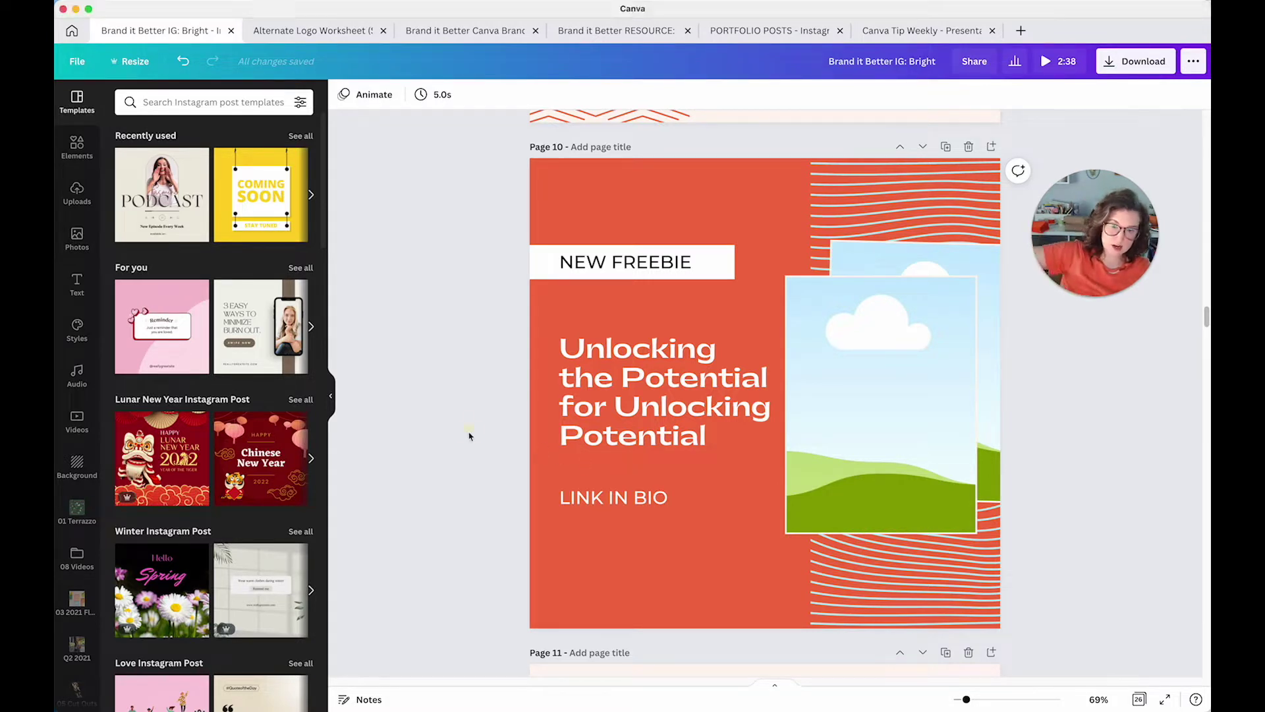
Undo the accidental shift of page 10's 'LINK IN BIO' line
left_click(633, 499)
left_click(754, 587)
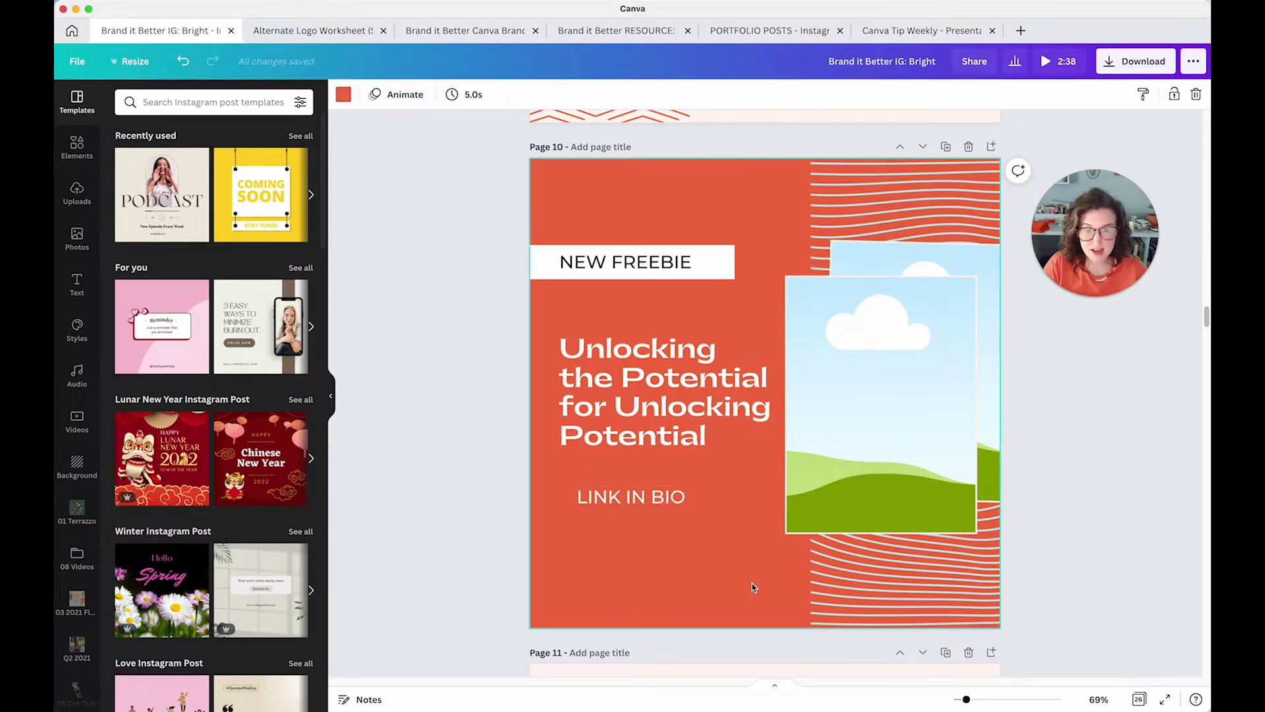
key("super+z")
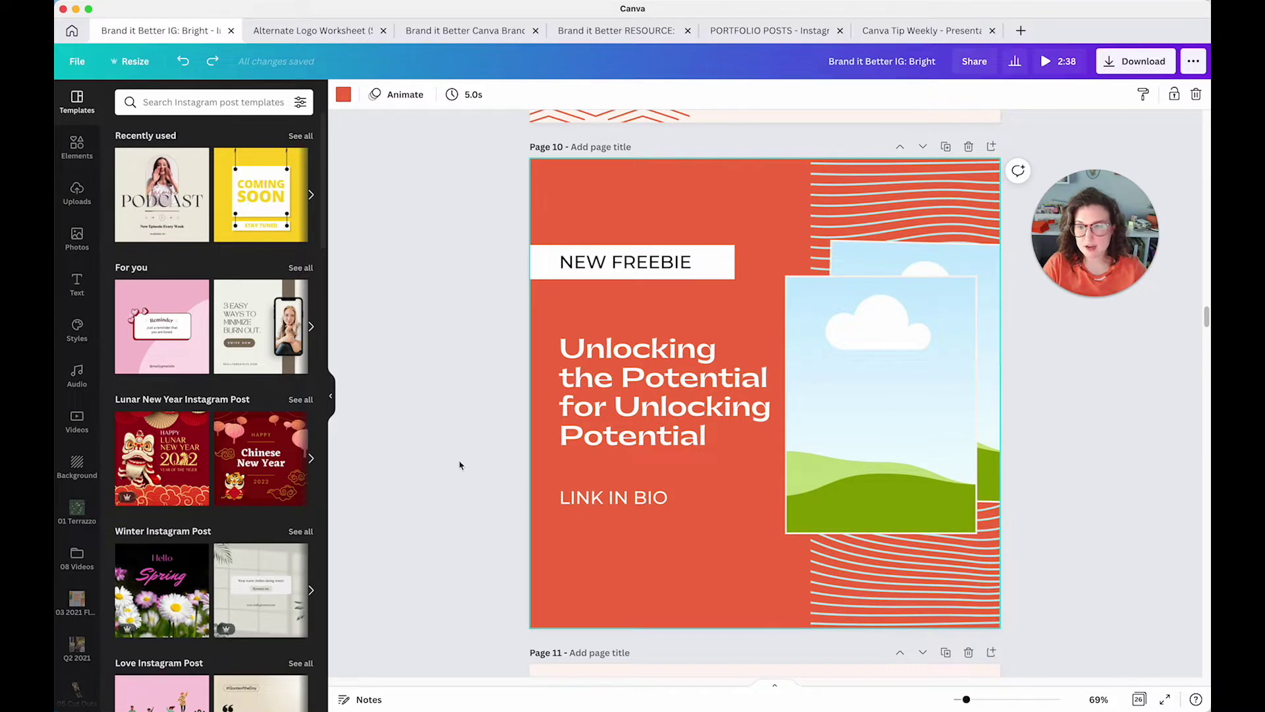
left_click(487, 389)
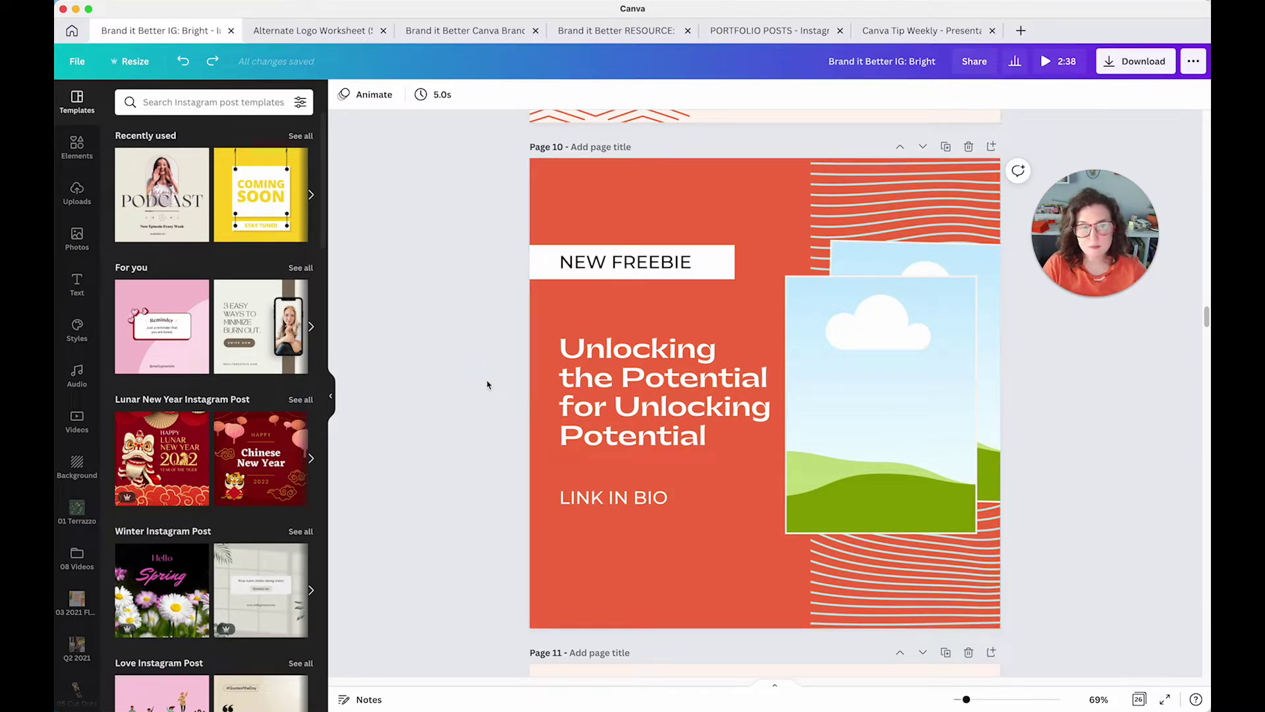
left_click_drag(1053, 232, 1051, 229)
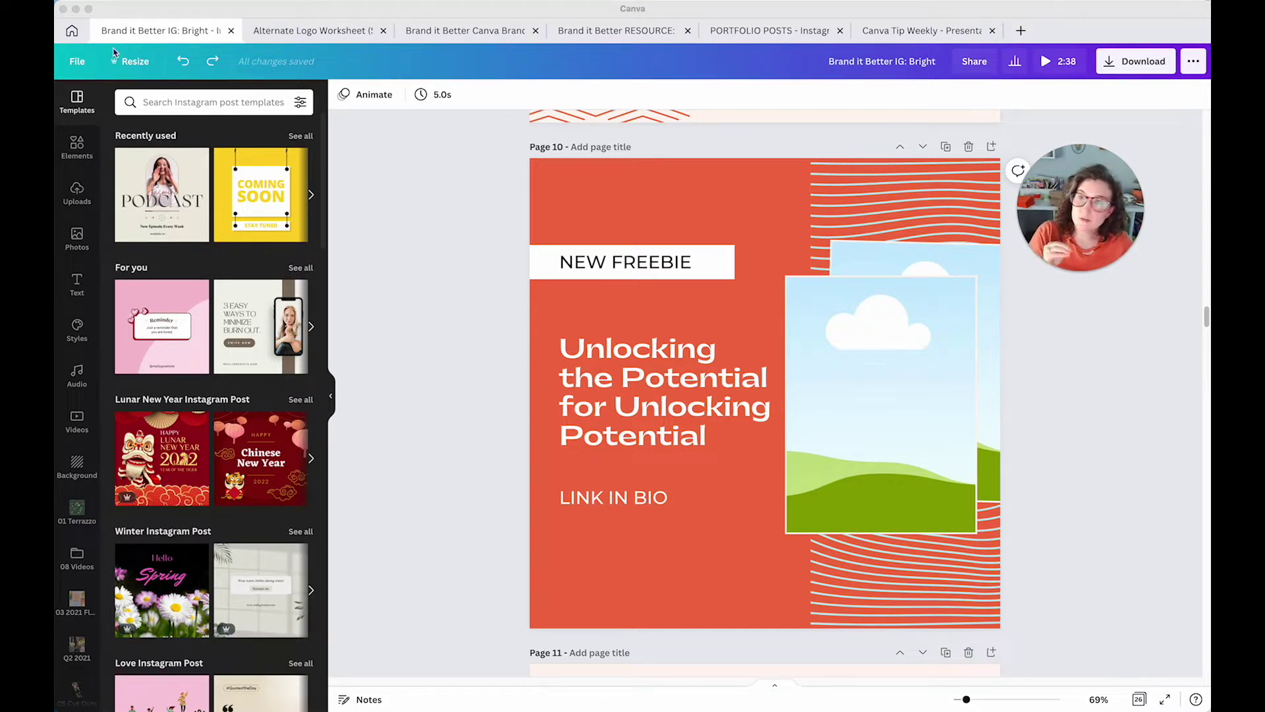
left_click(77, 62)
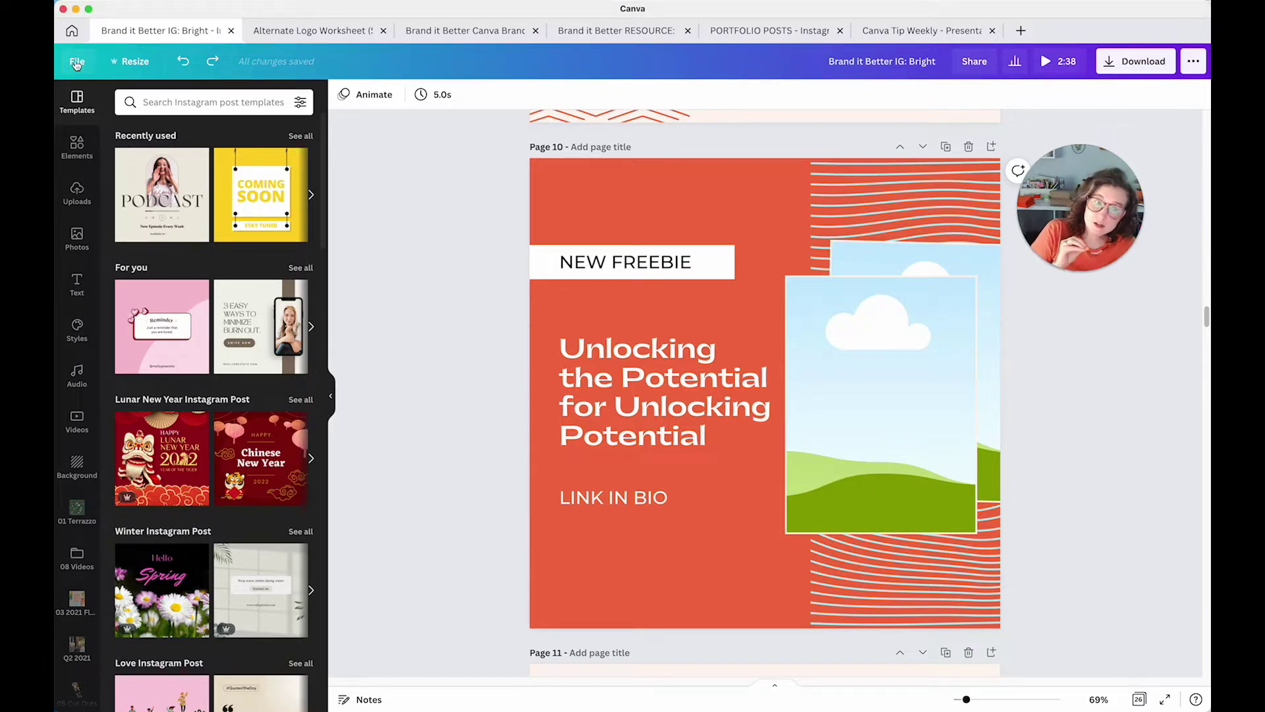
Turn on rulers around the Brand it Better design's canvas
left_click(77, 63)
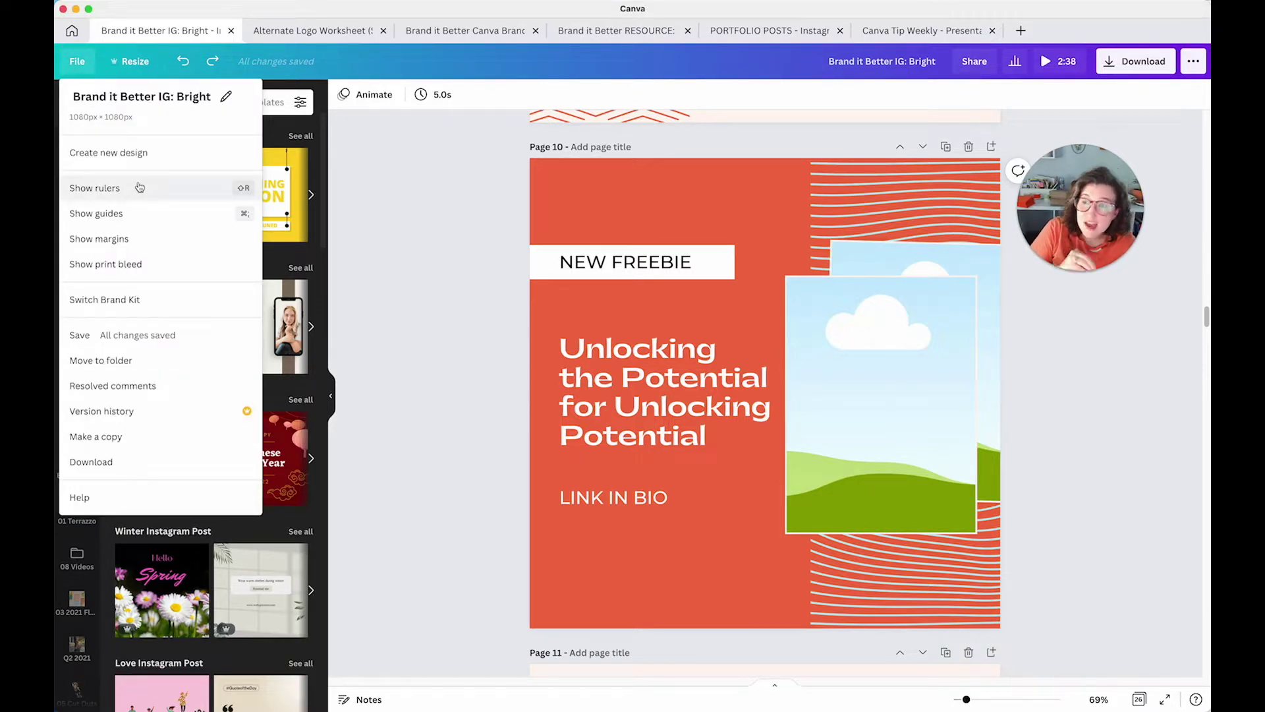
left_click(139, 188)
left_click(77, 61)
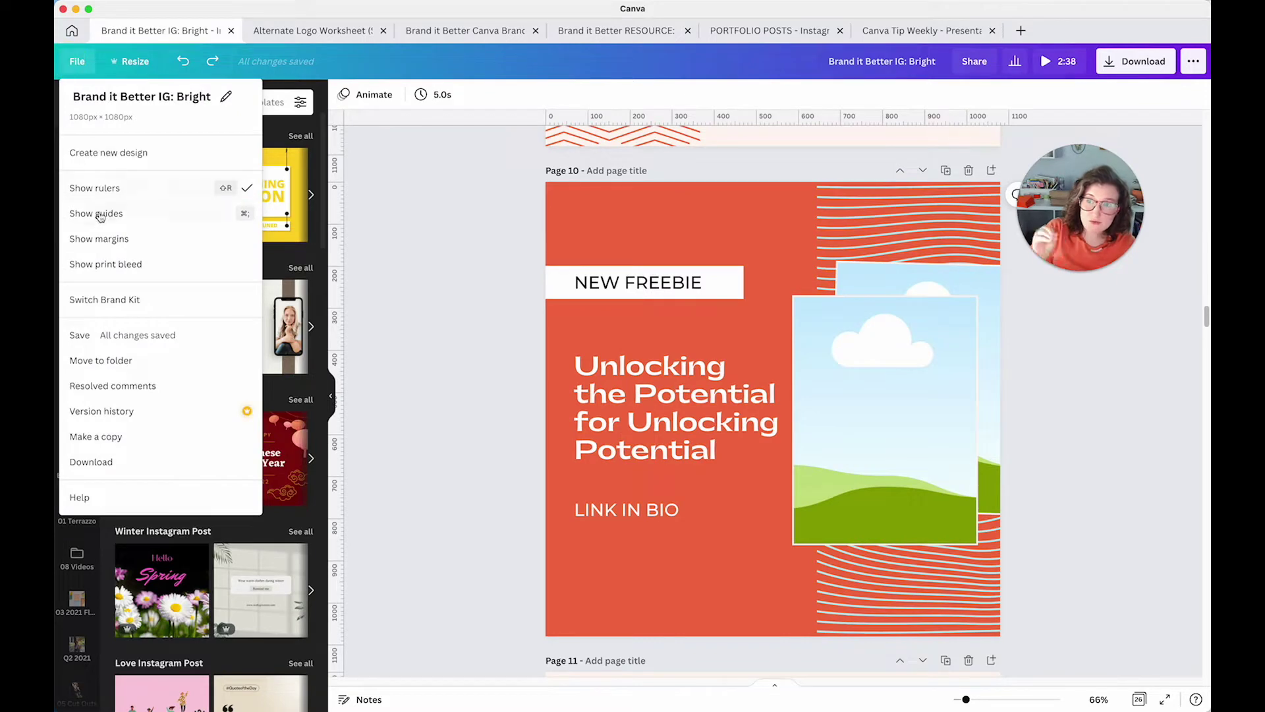
left_click(100, 215)
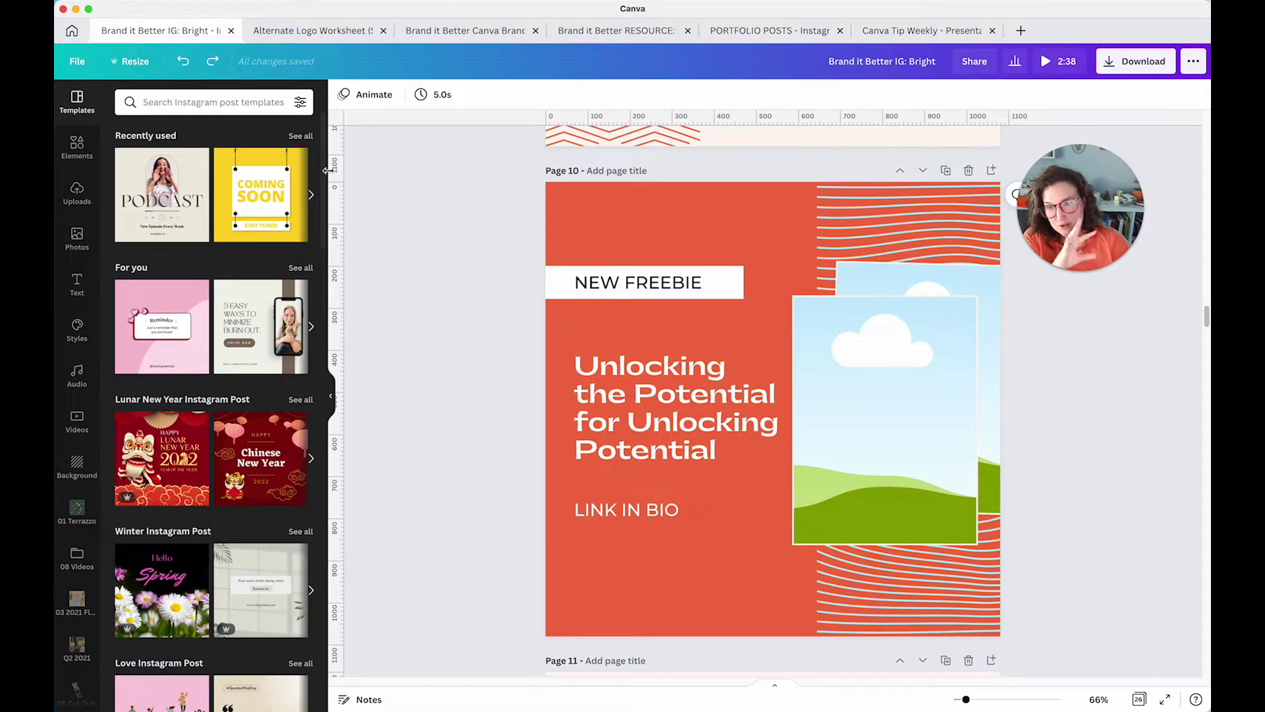
Add a vertical guide at page 10's text edge and a horizontal guide near NEW FREEBIE, then return to Canva Tip Weekly
left_click(466, 266)
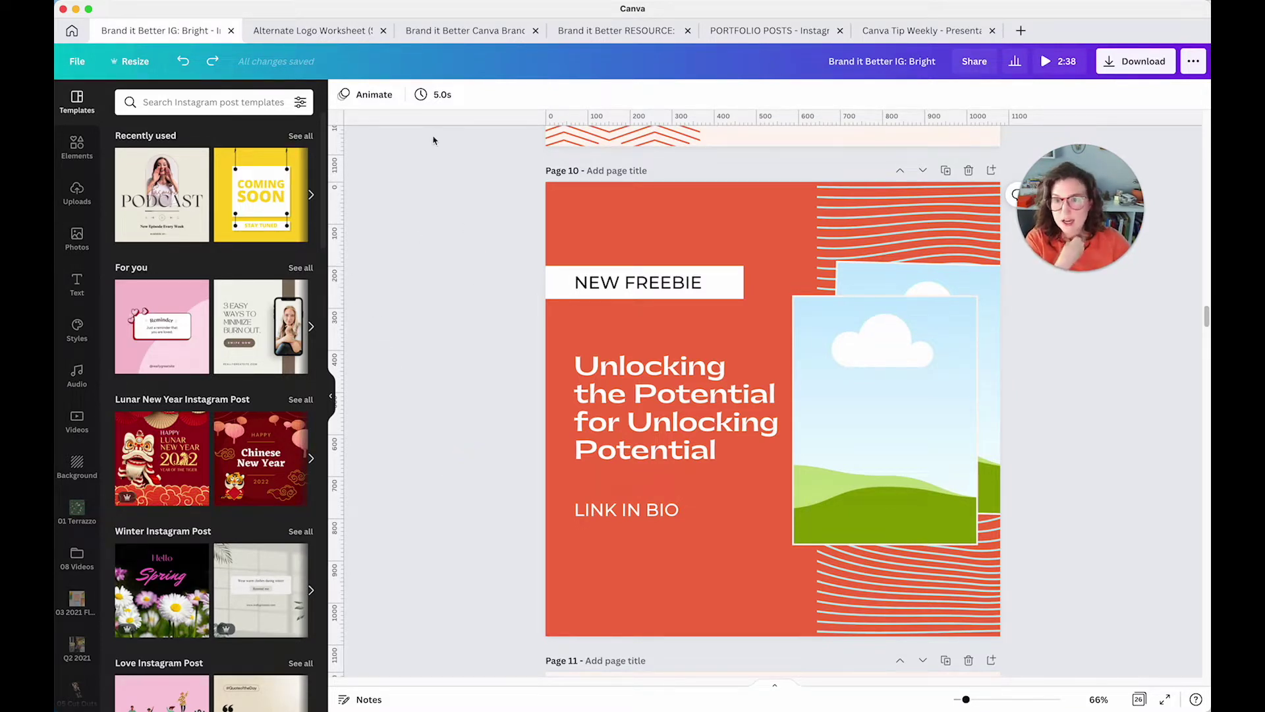
left_click_drag(337, 234, 573, 244)
left_click_drag(732, 114, 735, 257)
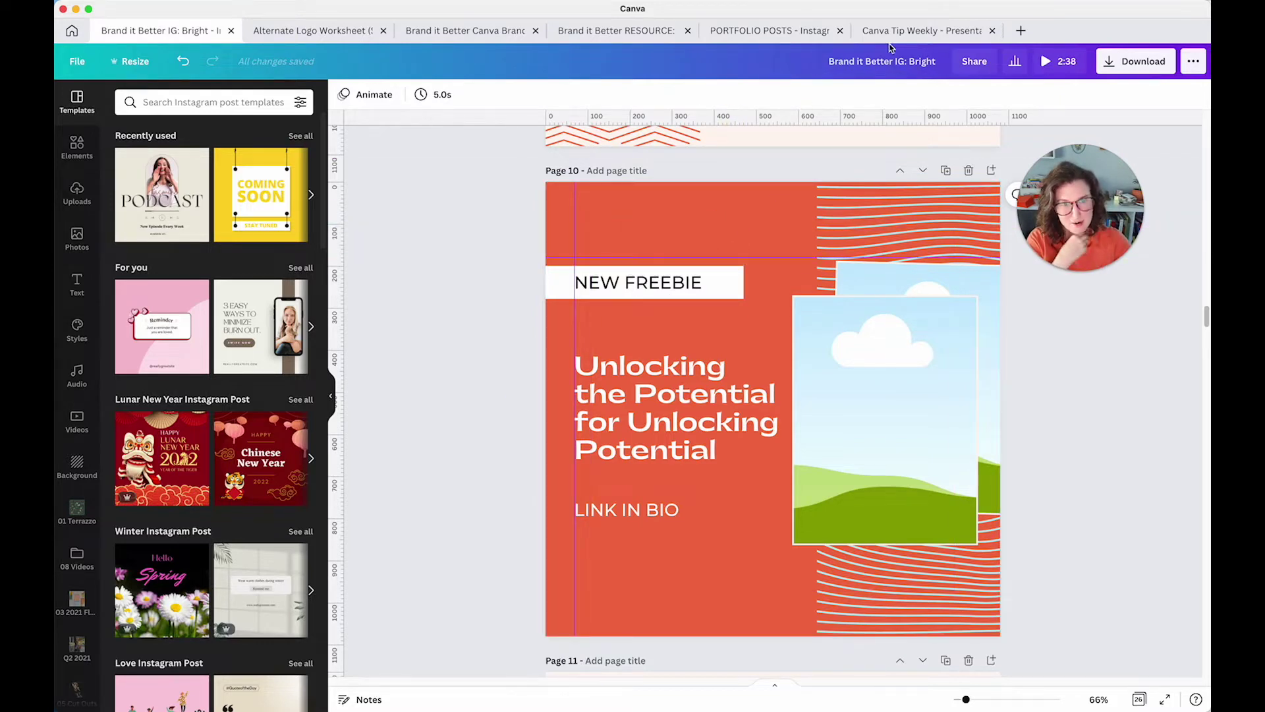
left_click(891, 30)
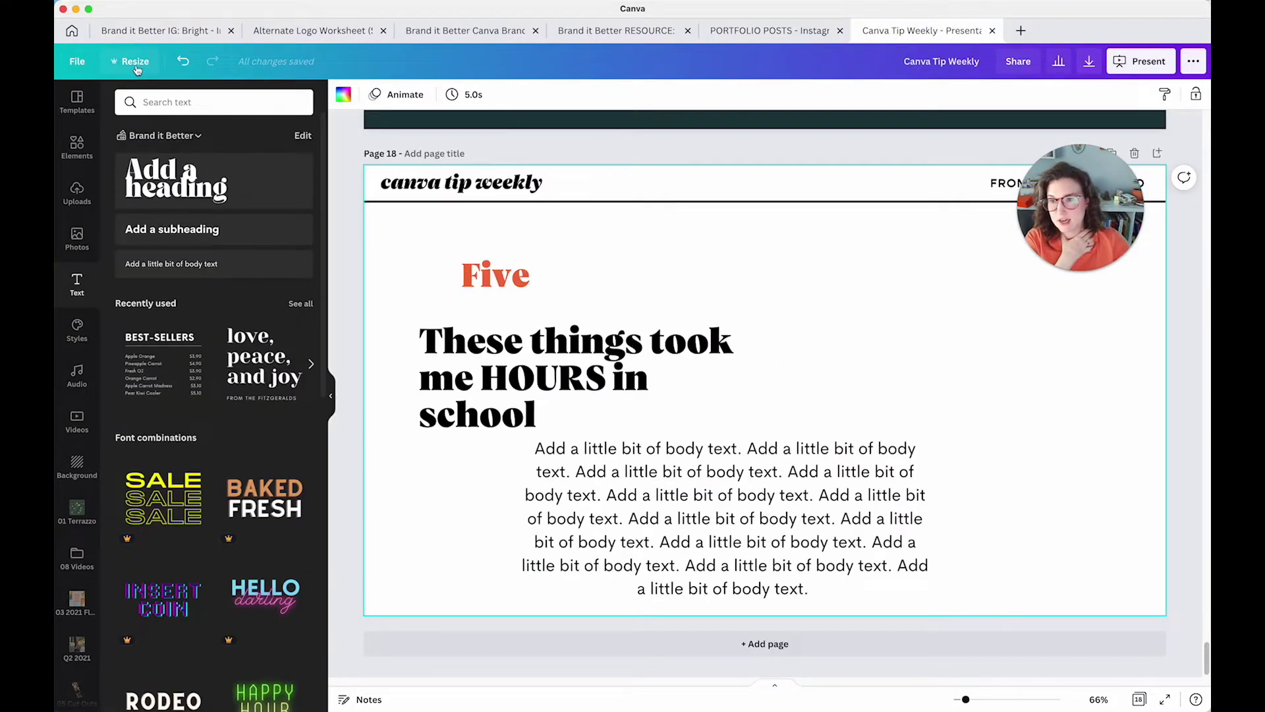
Show rulers and guides, and pull a vertical guide onto page 18 beside Five
left_click(77, 61)
left_click(92, 185)
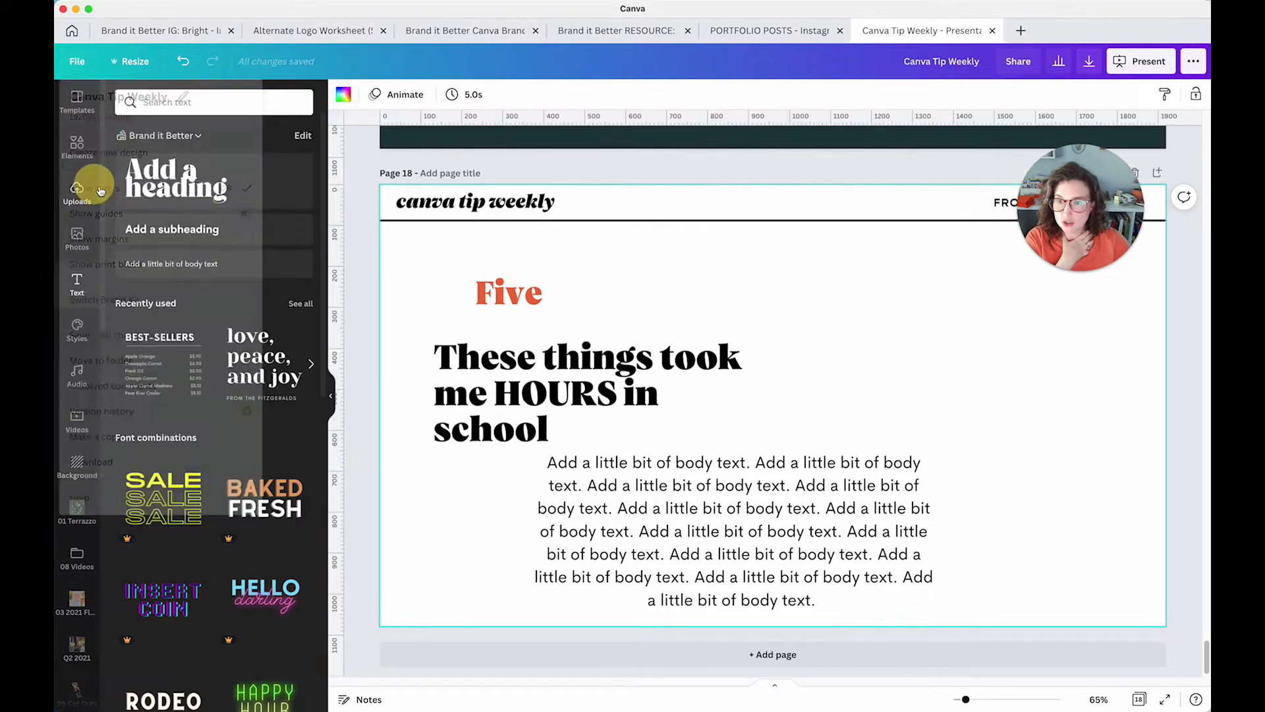
left_click(77, 61)
left_click(177, 214)
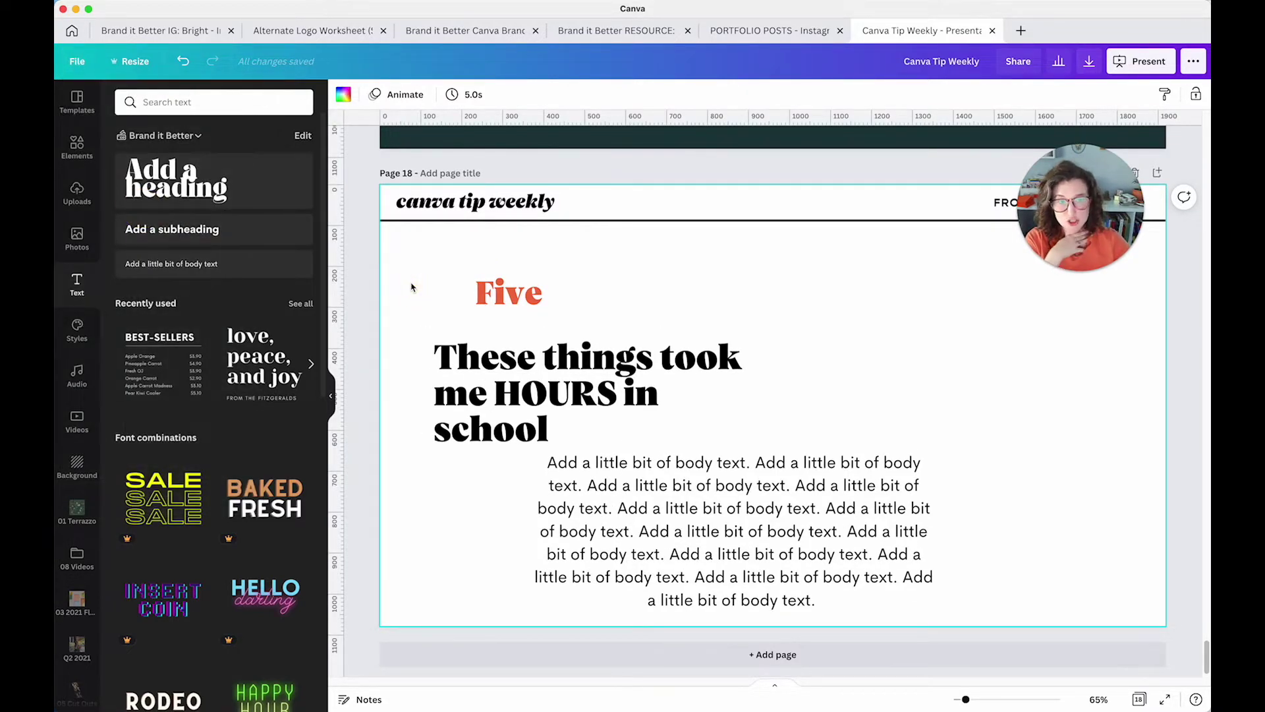
left_click_drag(336, 262, 473, 264)
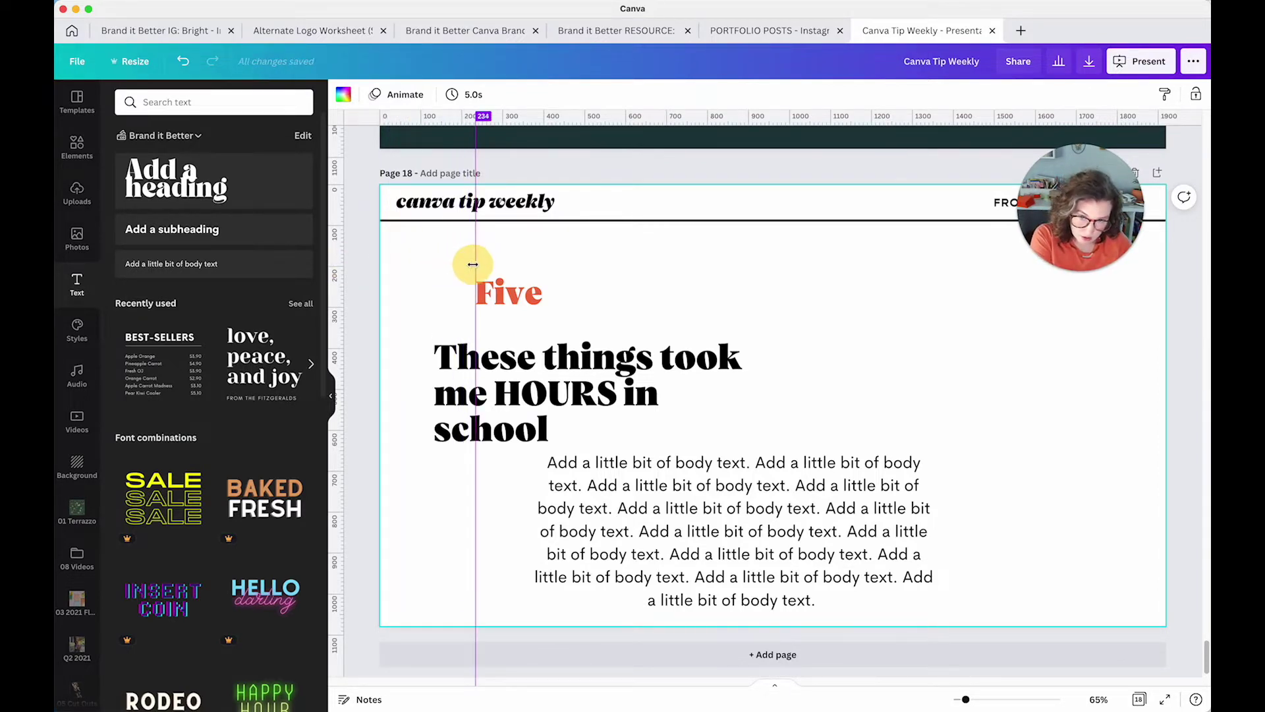
Snap heading and body text to the guide, left-align the body, and widen the heading to two lines
left_click_drag(574, 349, 616, 347)
left_click_drag(704, 517, 652, 517)
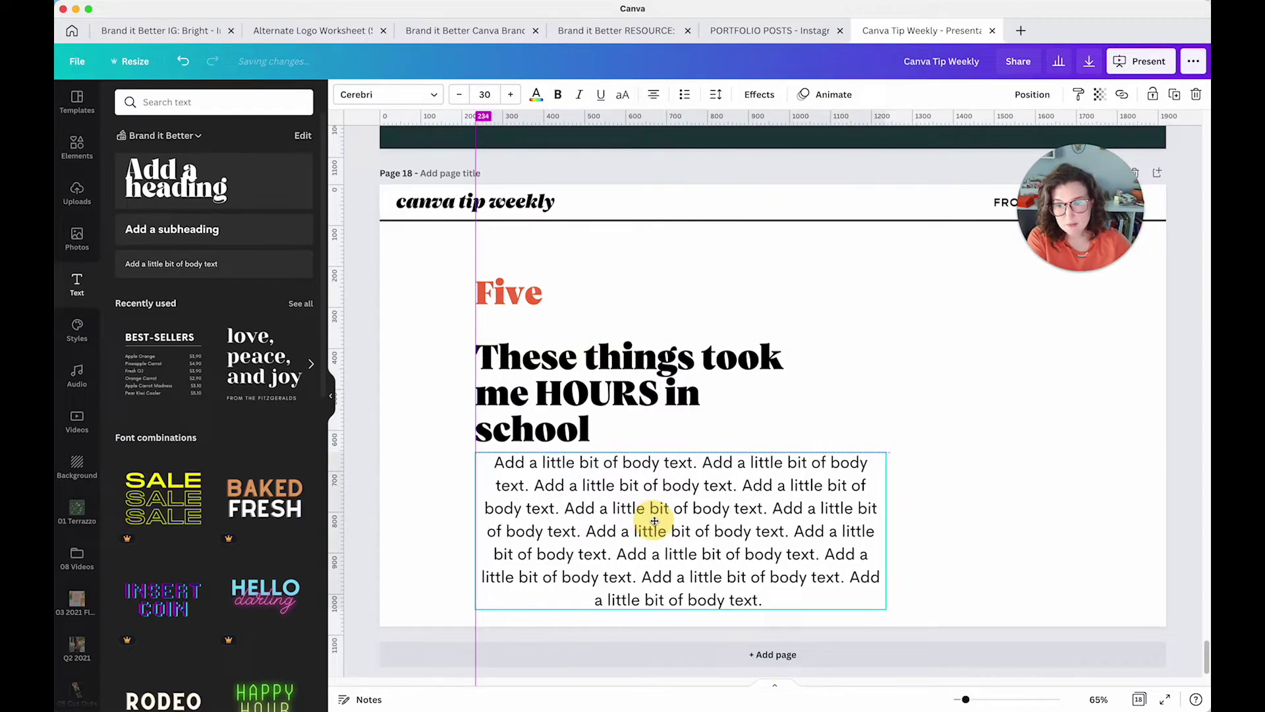
left_click(652, 100)
left_click_drag(621, 381, 621, 358)
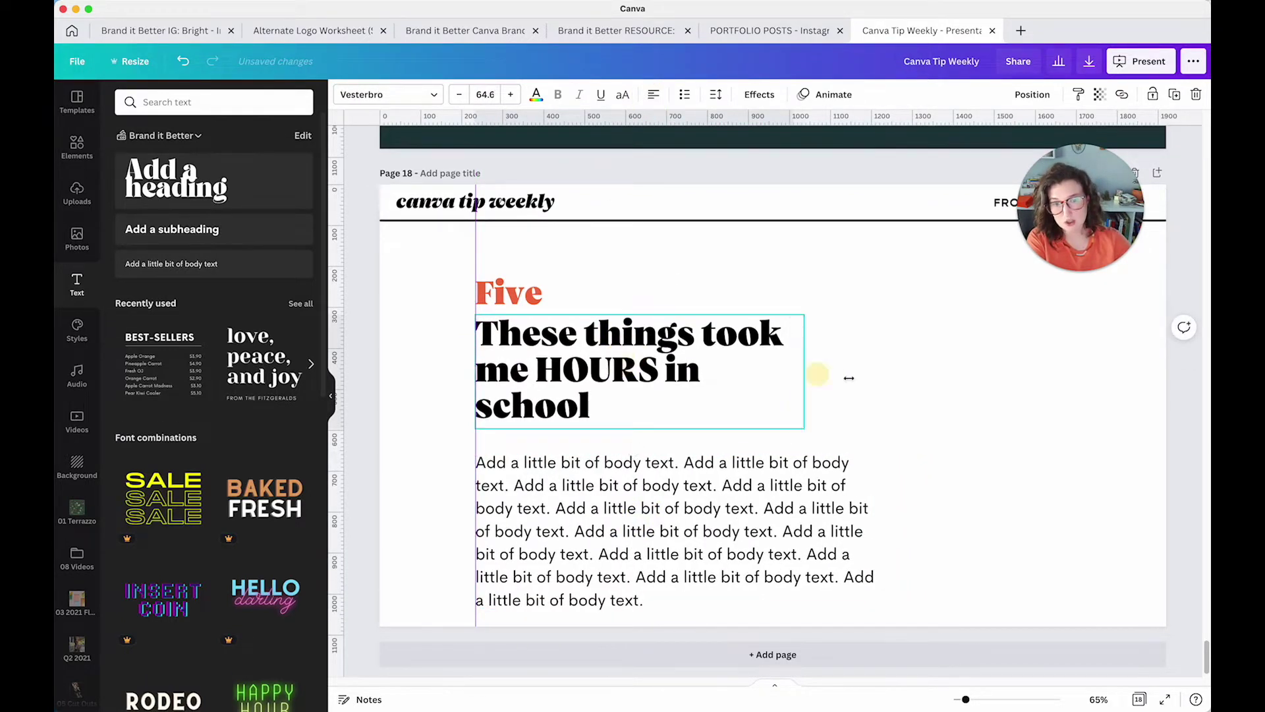
left_click_drag(849, 378, 904, 376)
left_click_drag(771, 527, 773, 495)
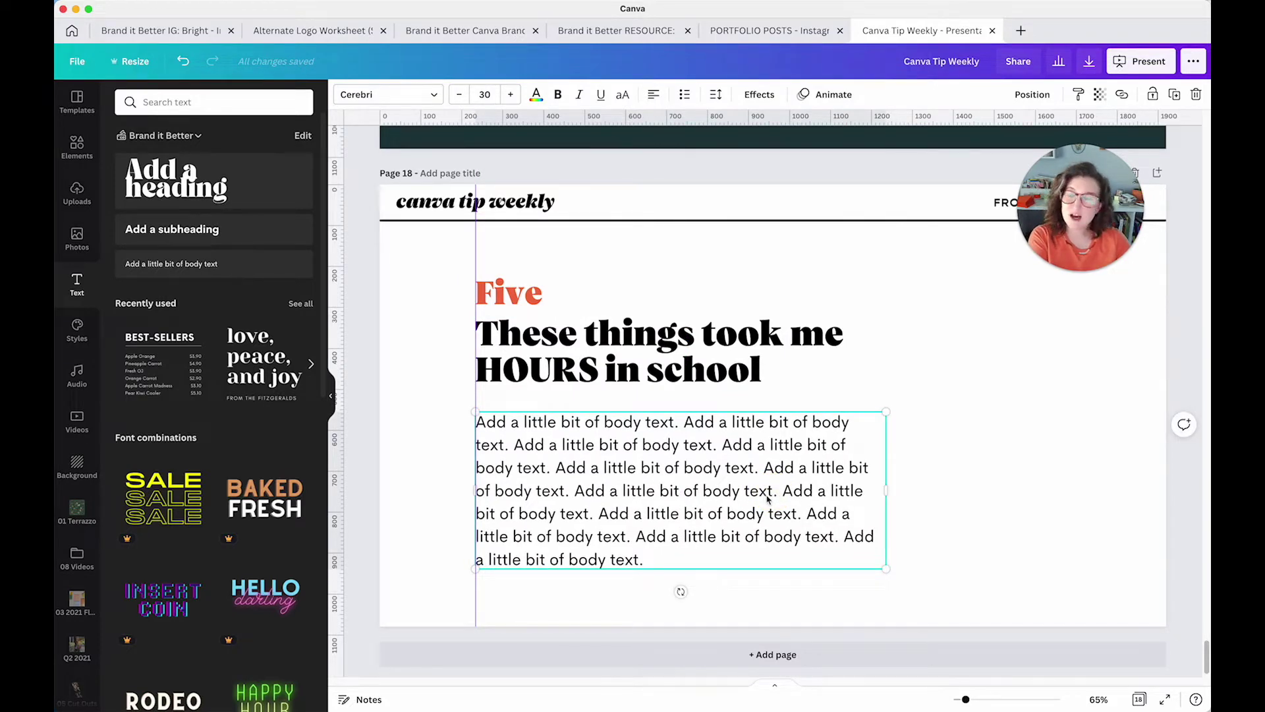
Check the body text and 'canva tip weekly' header positions by selecting each in turn
left_click(599, 274)
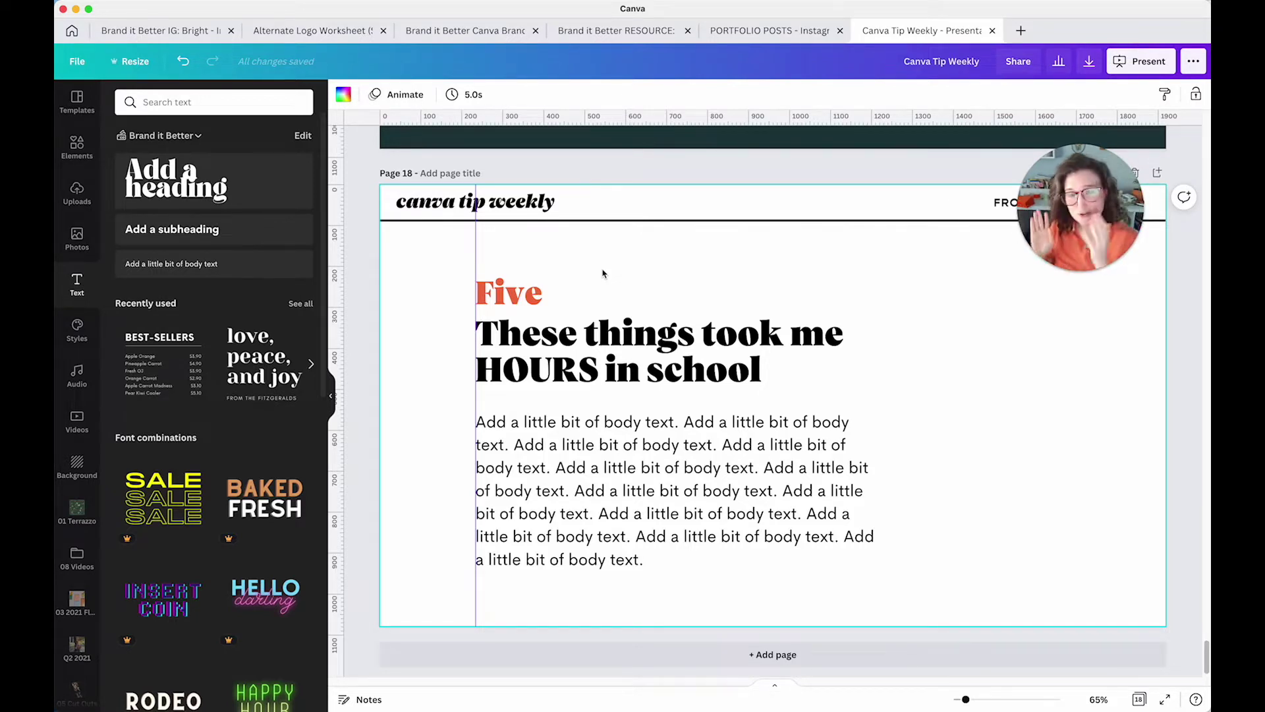
left_click(616, 421)
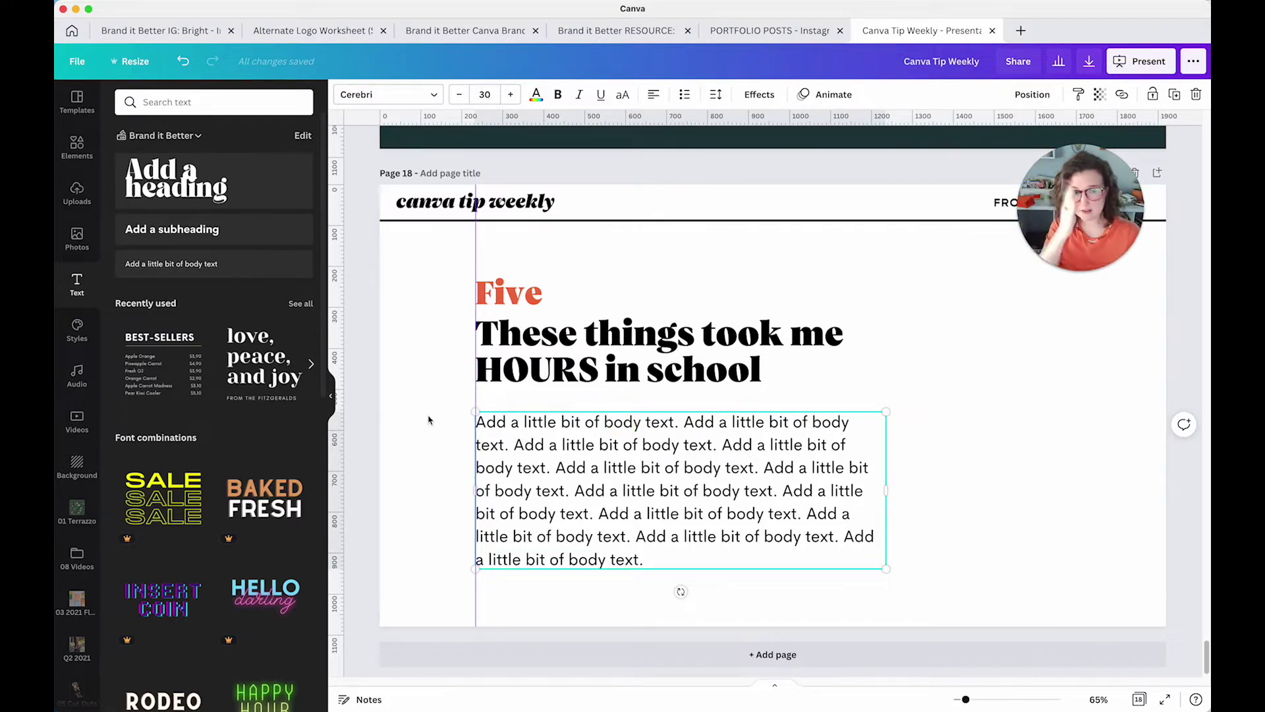
left_click(578, 274)
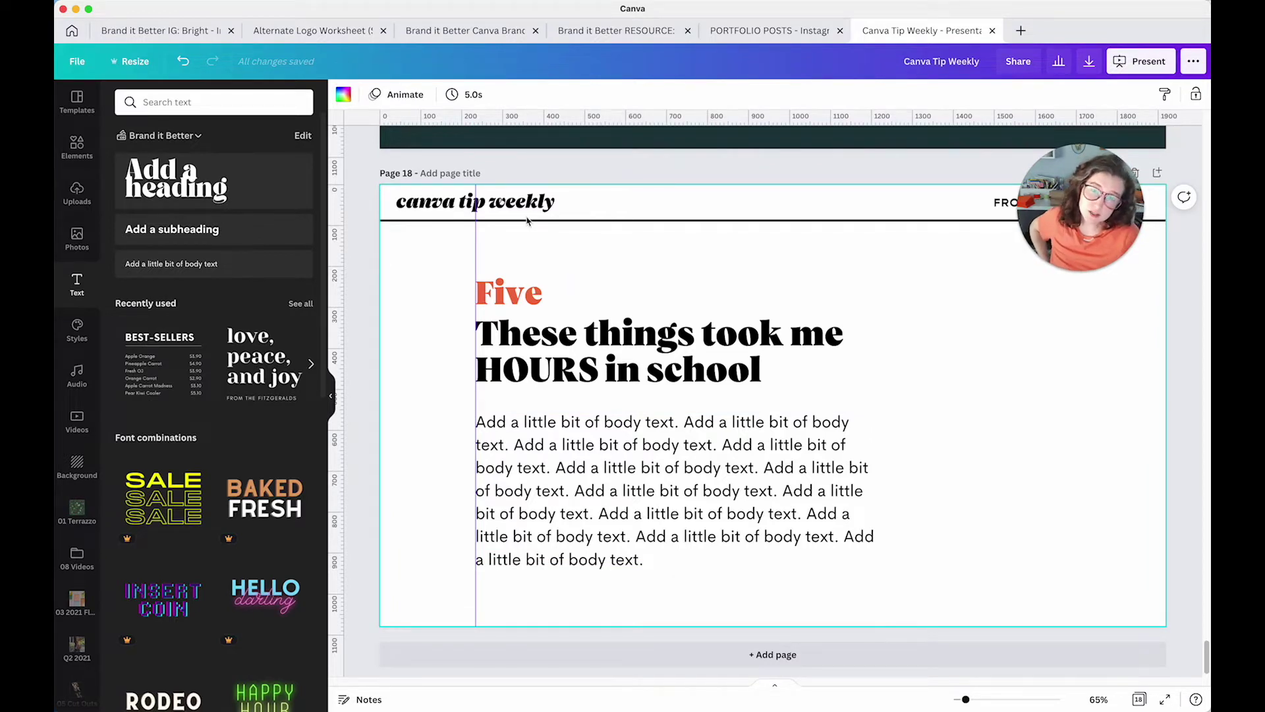
left_click(452, 216)
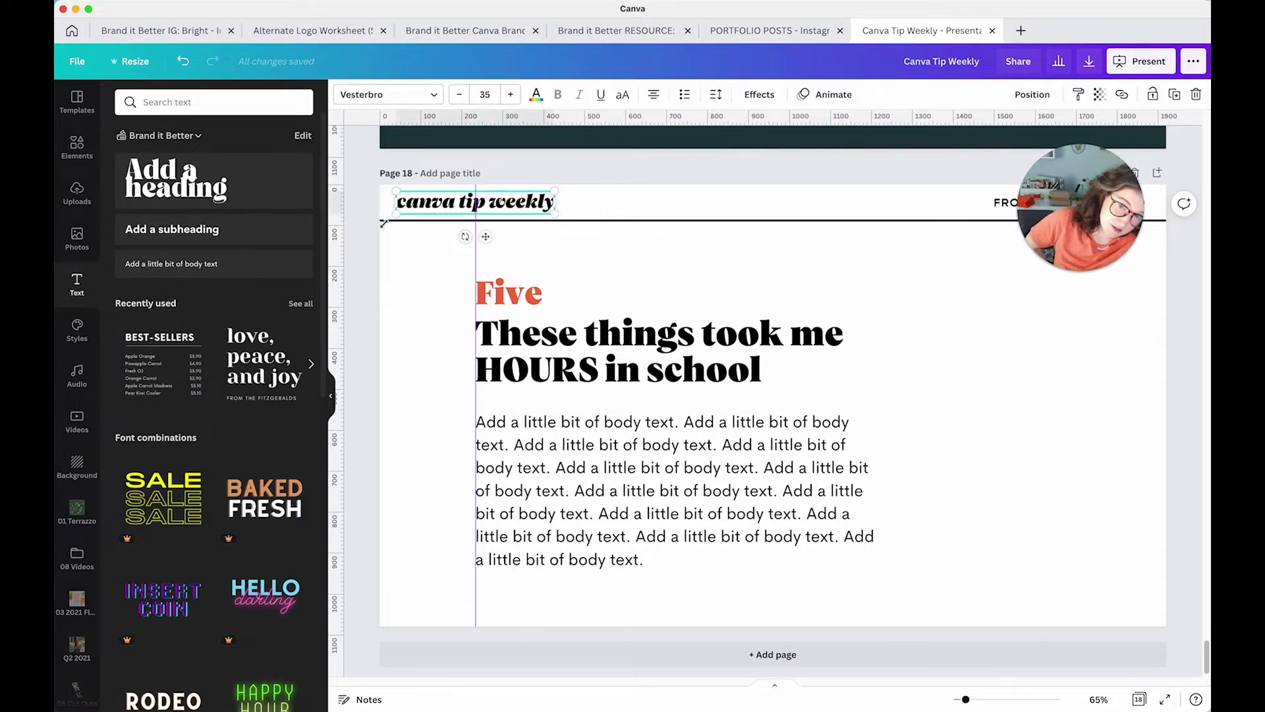
left_click(414, 325)
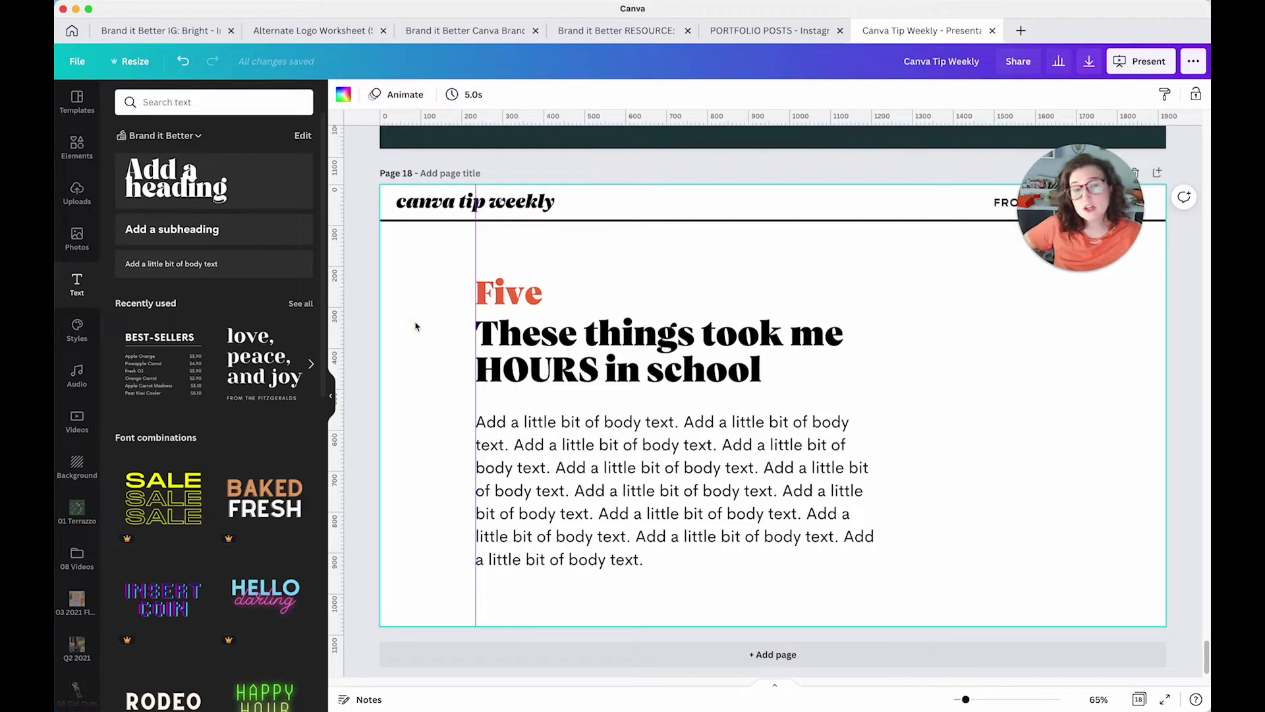
left_click(508, 212)
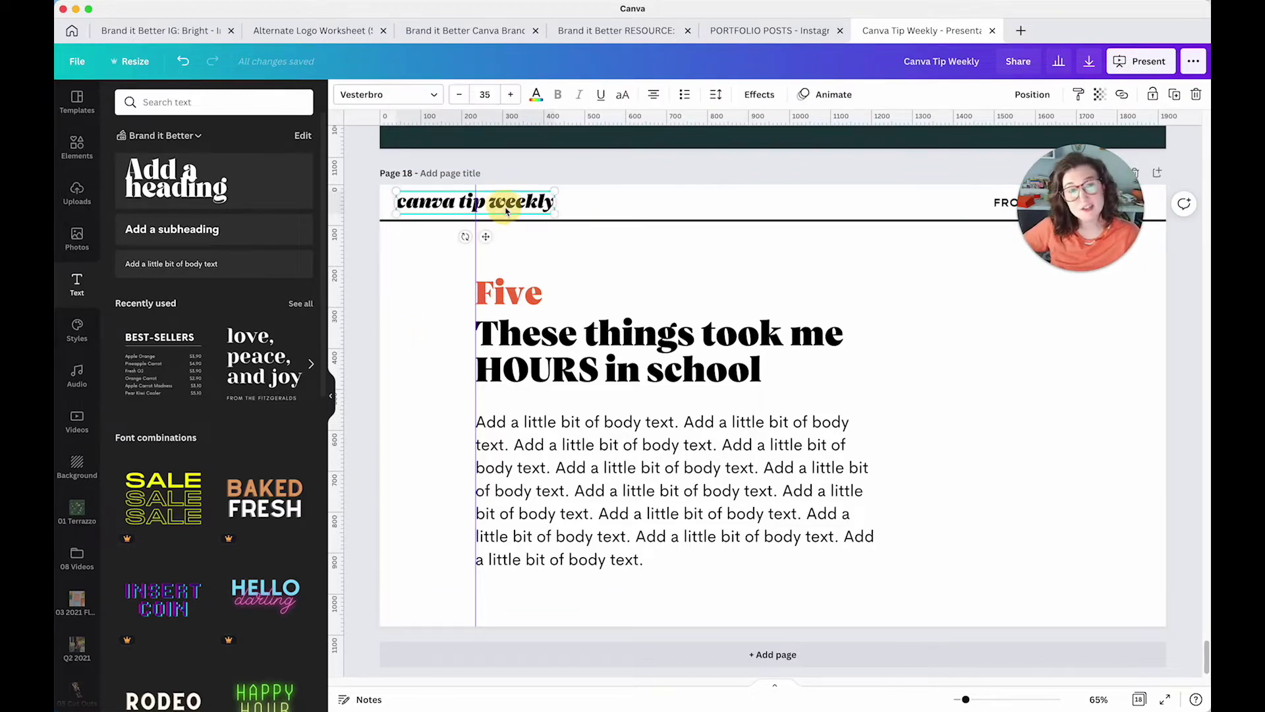
left_click(599, 270)
Shift the three text boxes as a group, then nudge the body text and heading slightly right
left_click_drag(438, 276, 596, 531)
mouse_move(598, 530)
left_mouse_down()
mouse_move(523, 521)
mouse_move(602, 524)
left_mouse_up()
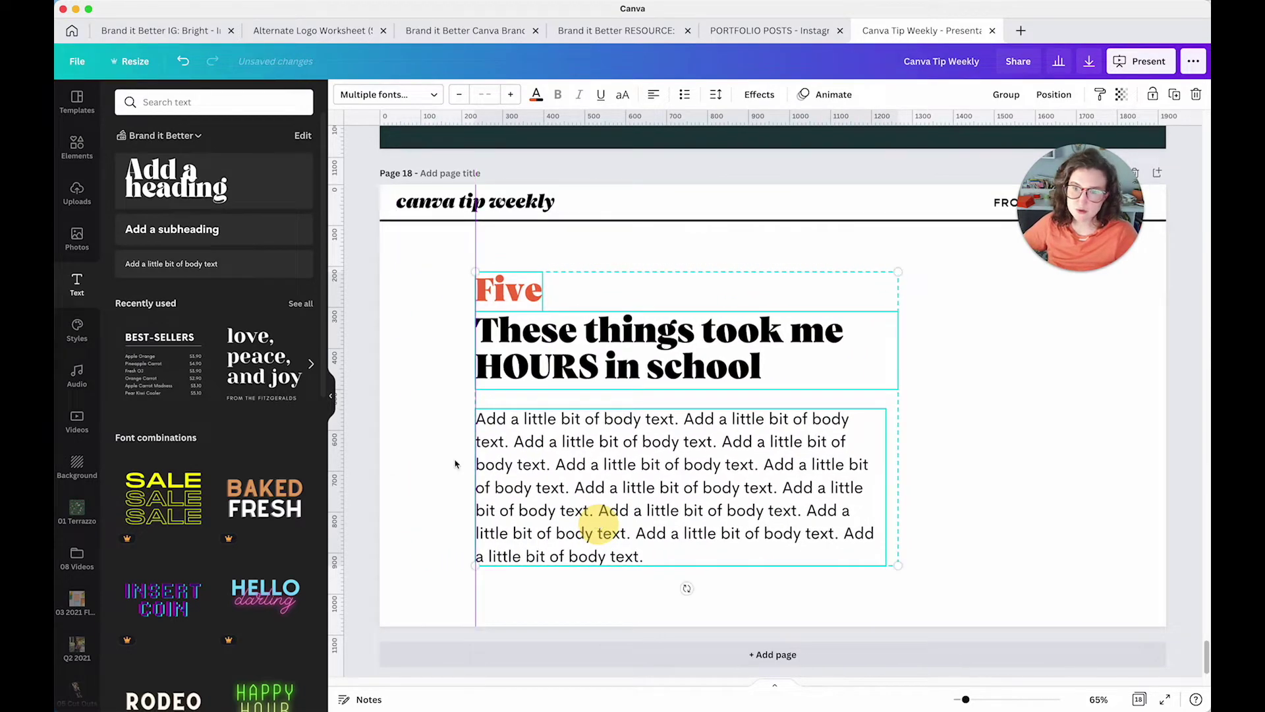
left_click(431, 452)
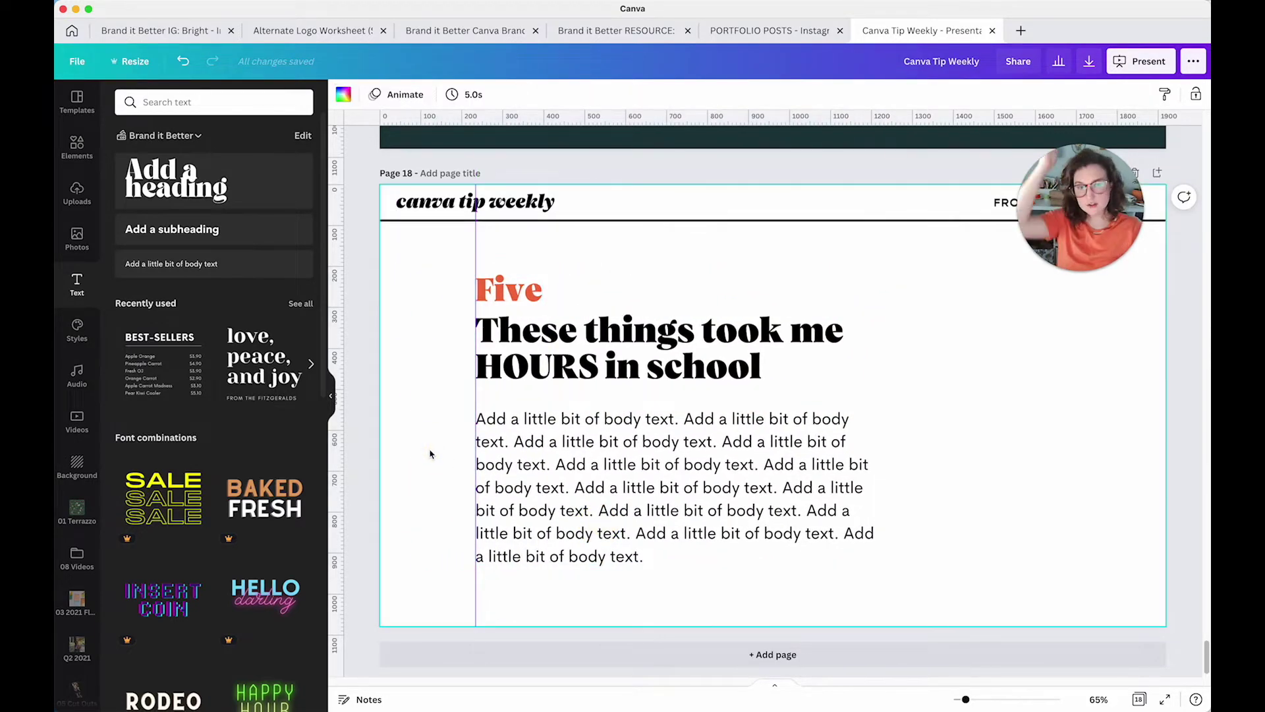
left_click_drag(637, 443, 678, 444)
left_click_drag(572, 362, 599, 362)
left_click(589, 288)
left_click_drag(513, 256, 697, 464)
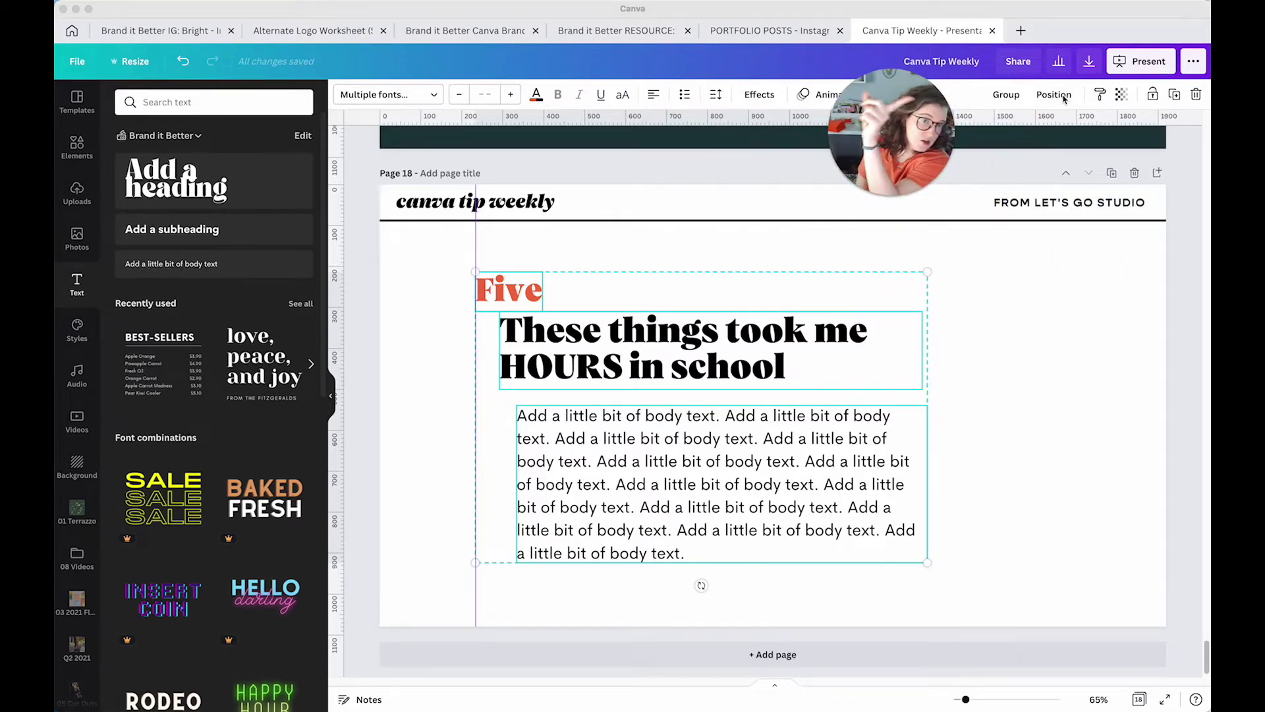
Left-align the heading and body text to Five via Align elements > Left, then duplicate page 18
left_click(1057, 97)
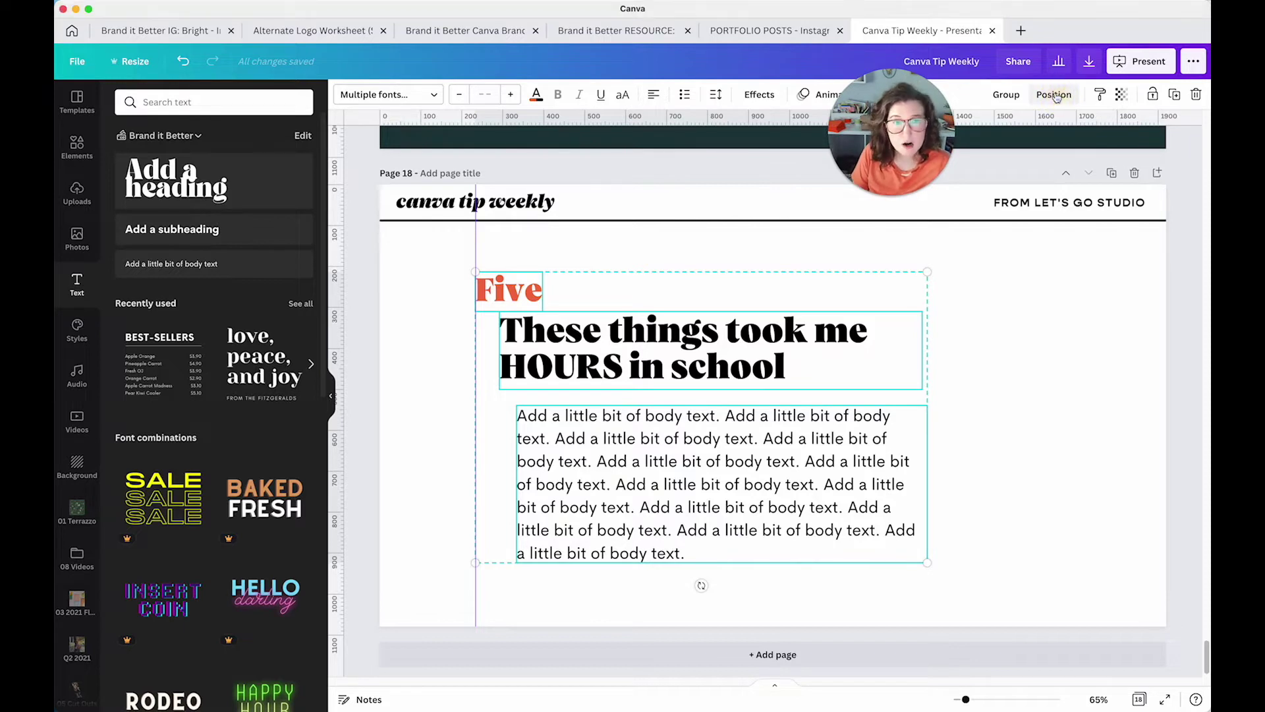
left_click(1055, 95)
left_click_drag(918, 157, 796, 236)
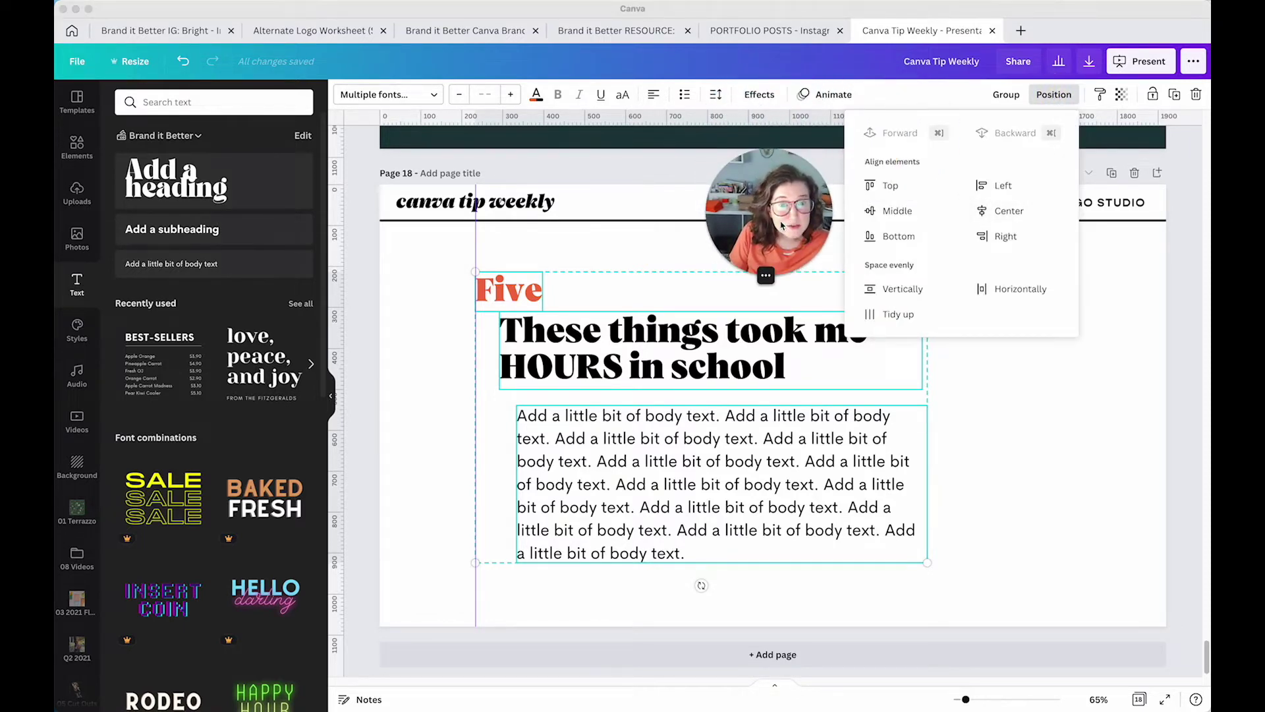
left_click(996, 190)
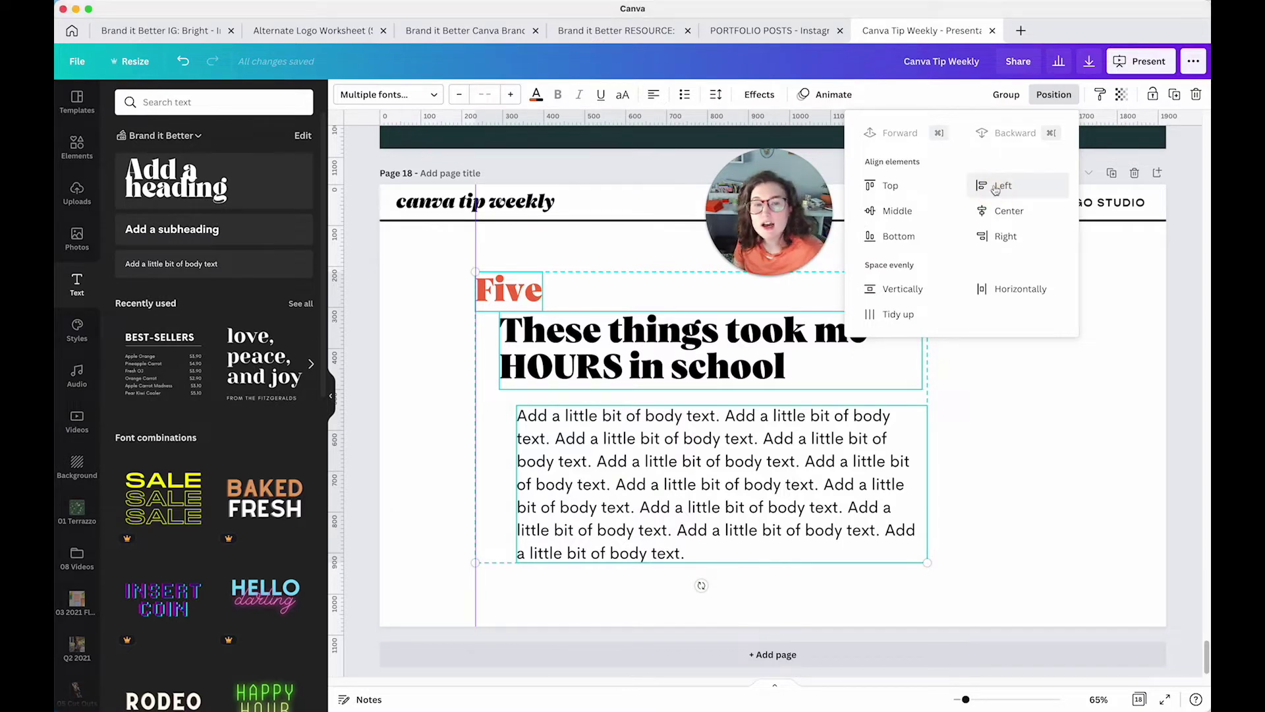
left_click(1002, 188)
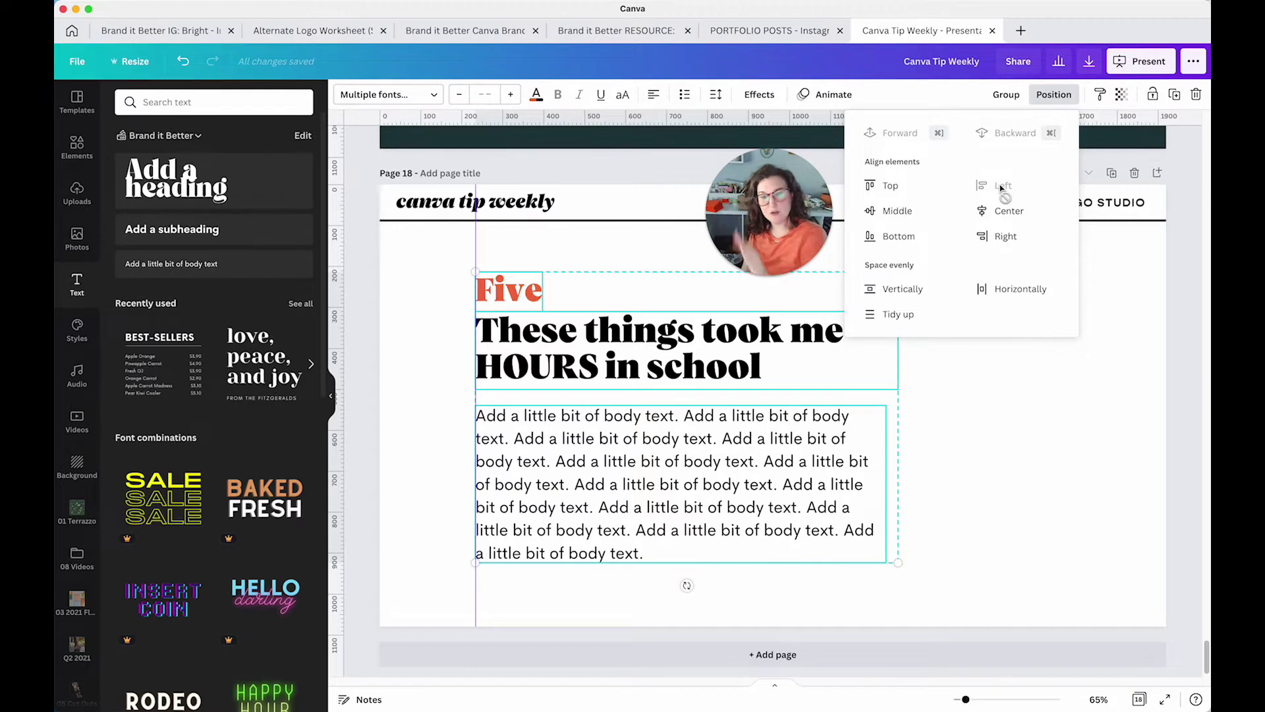
left_click(1045, 401)
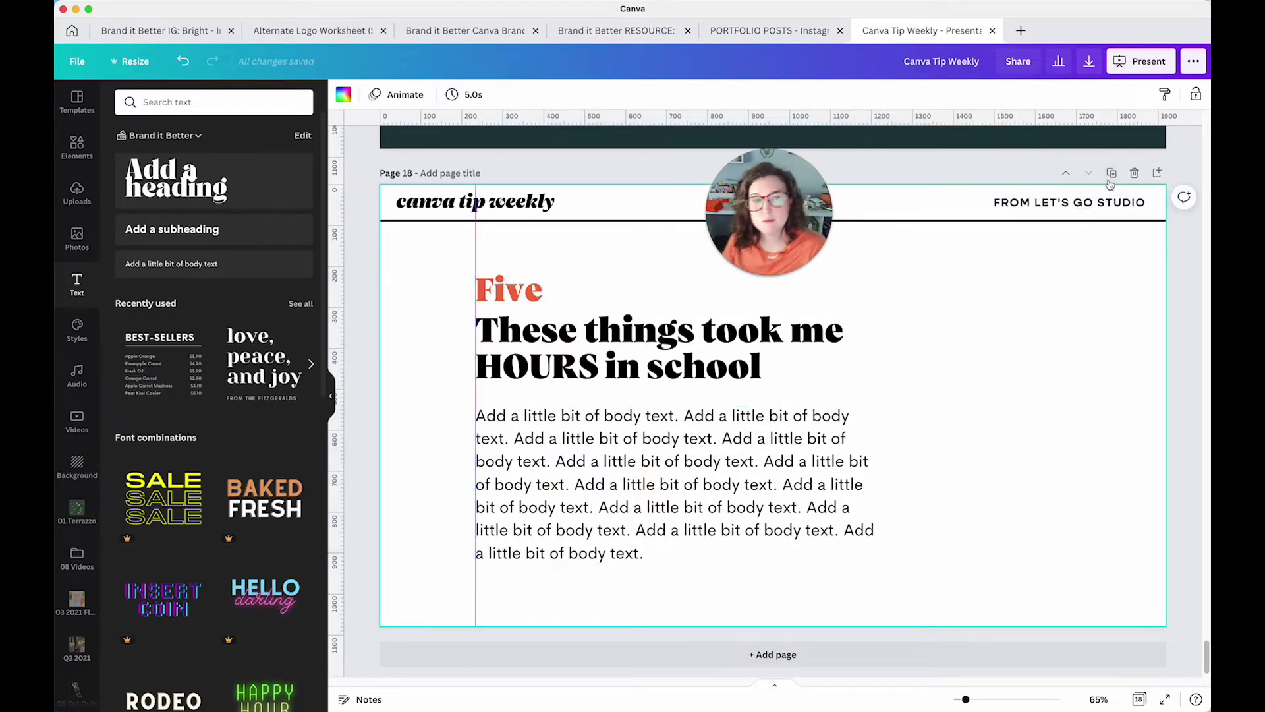
left_click(1112, 173)
Replace the text boxes with a rectangle shaped into a thin bar on the guide, plus a longer copy below
left_click_drag(366, 272, 659, 557)
key("Delete")
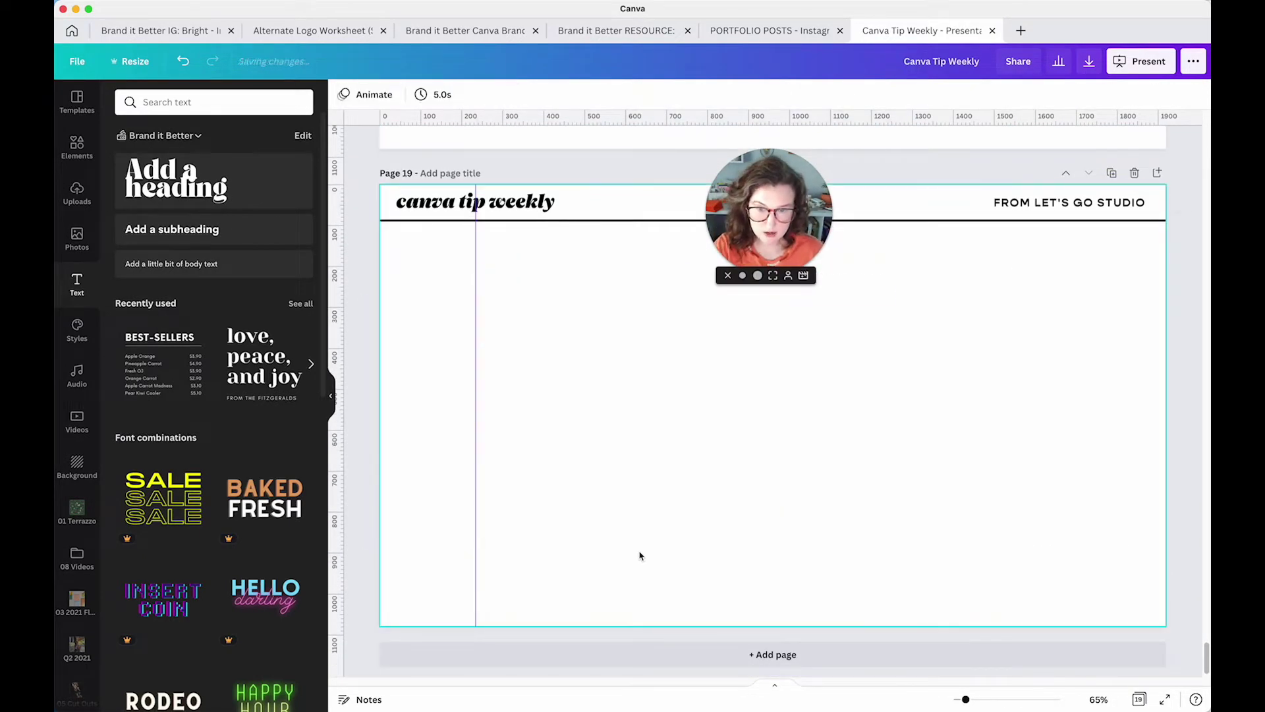
left_click(615, 527)
key("r")
left_click_drag(780, 582, 659, 280)
left_click_drag(568, 271, 610, 309)
left_click_drag(1173, 325, 726, 419)
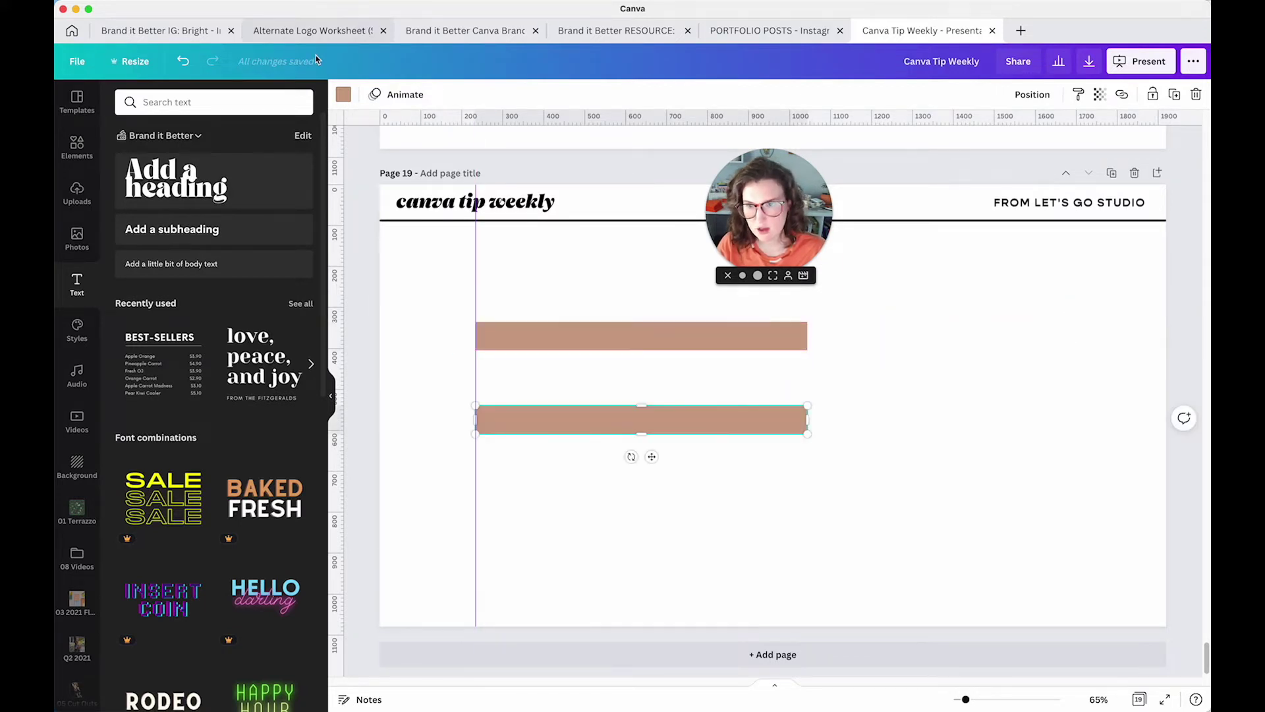
Colour the bars orange, red-orange, light aqua, lavender and peach, adding copies for the lower ones
left_click(342, 94)
left_click(265, 412)
left_click(536, 340)
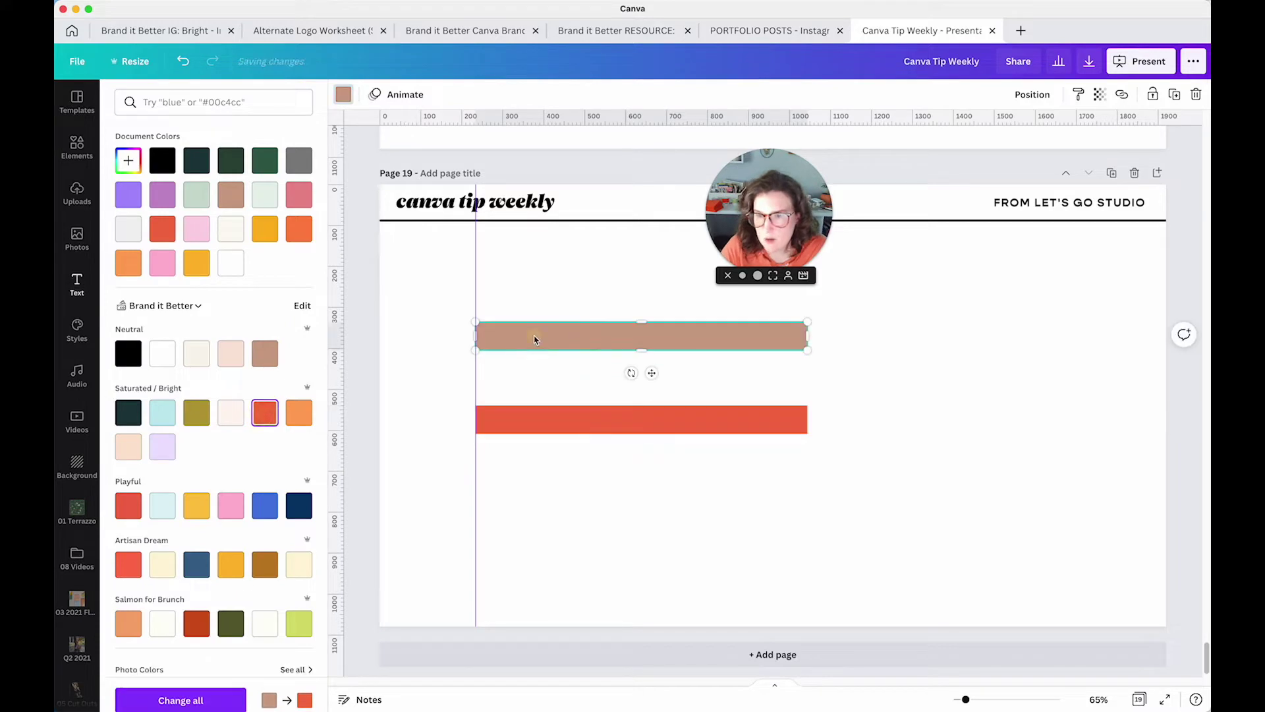
left_click(299, 412)
left_click_drag(565, 339, 518, 461)
left_click(163, 413)
left_click(163, 447)
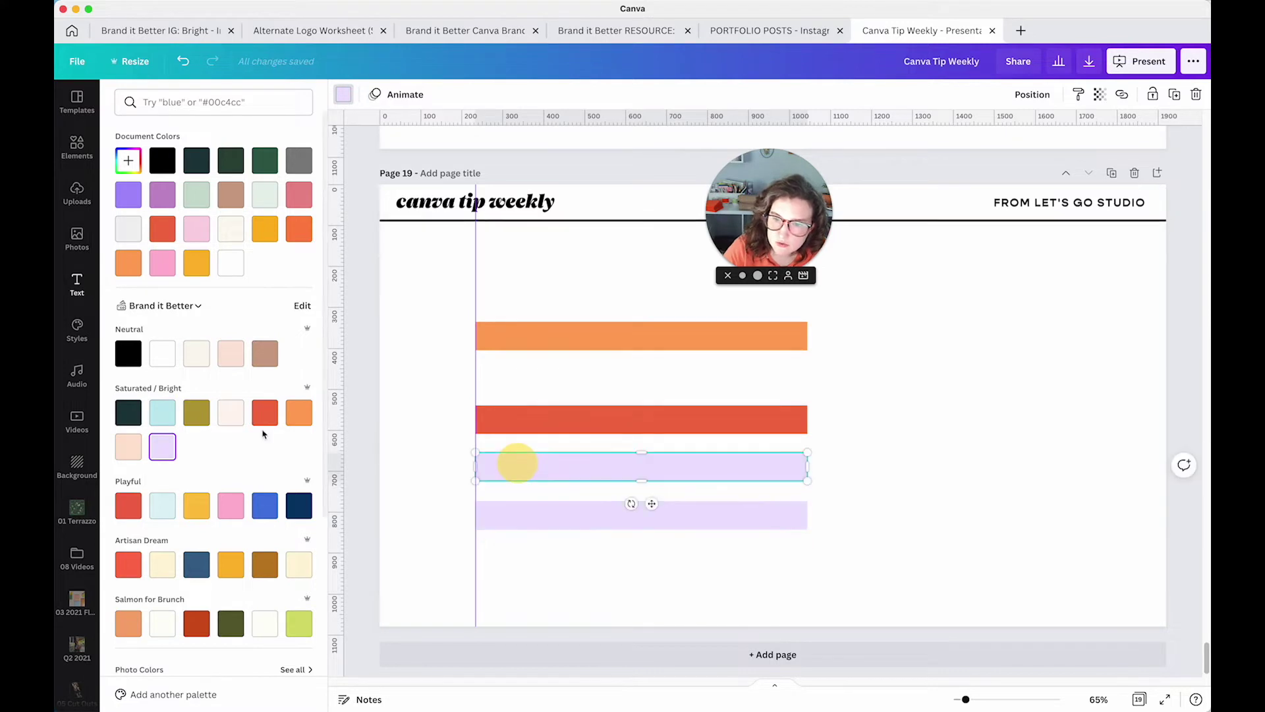
left_click_drag(511, 517, 512, 586)
left_click(129, 447)
Move all five bars right and up, offsetting the red bar right and lavender bar left
left_click(949, 451)
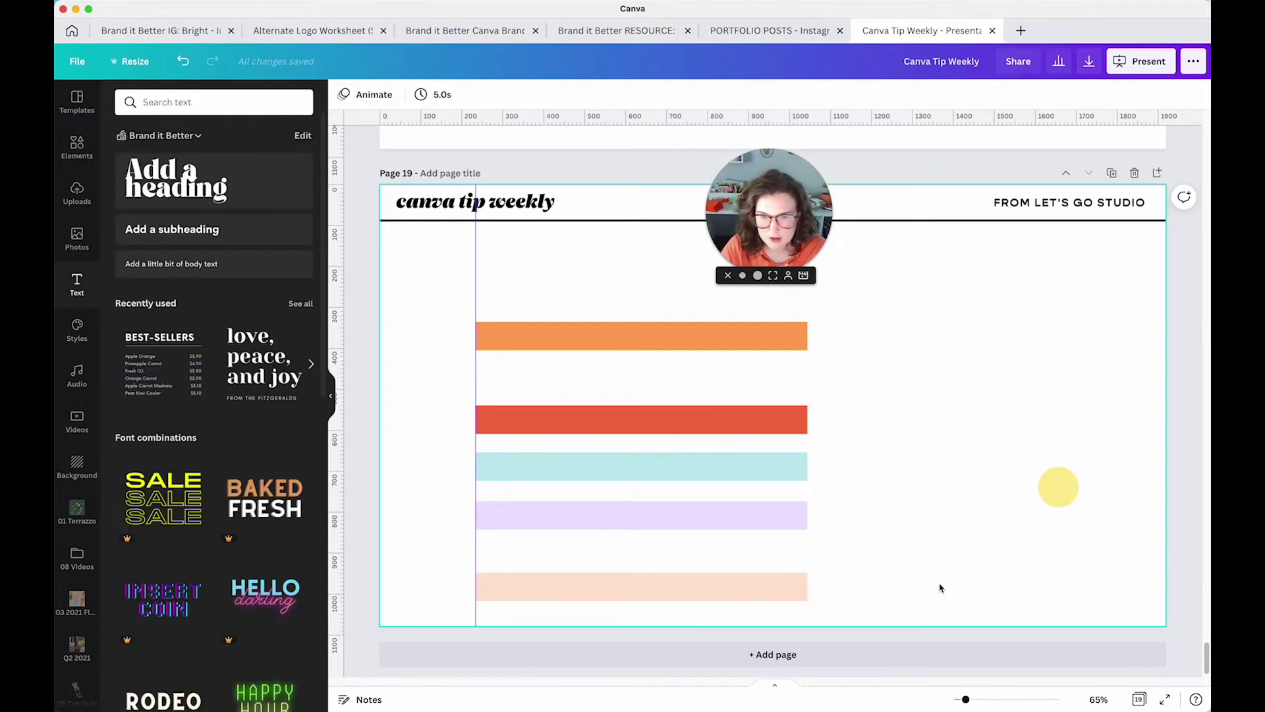
left_click_drag(924, 613, 615, 315)
left_click_drag(738, 420, 944, 386)
left_click(909, 400)
left_click(994, 408)
left_click_drag(752, 494, 682, 503)
left_click(902, 496)
Fine-tune the lavender, peach and red bars into an uneven stagger and reselect all five
left_click_drag(966, 576, 726, 359)
left_click_drag(783, 493, 809, 475)
left_click_drag(806, 564, 829, 542)
left_click_drag(813, 395, 728, 363)
left_click(820, 395)
left_click_drag(933, 551, 546, 302)
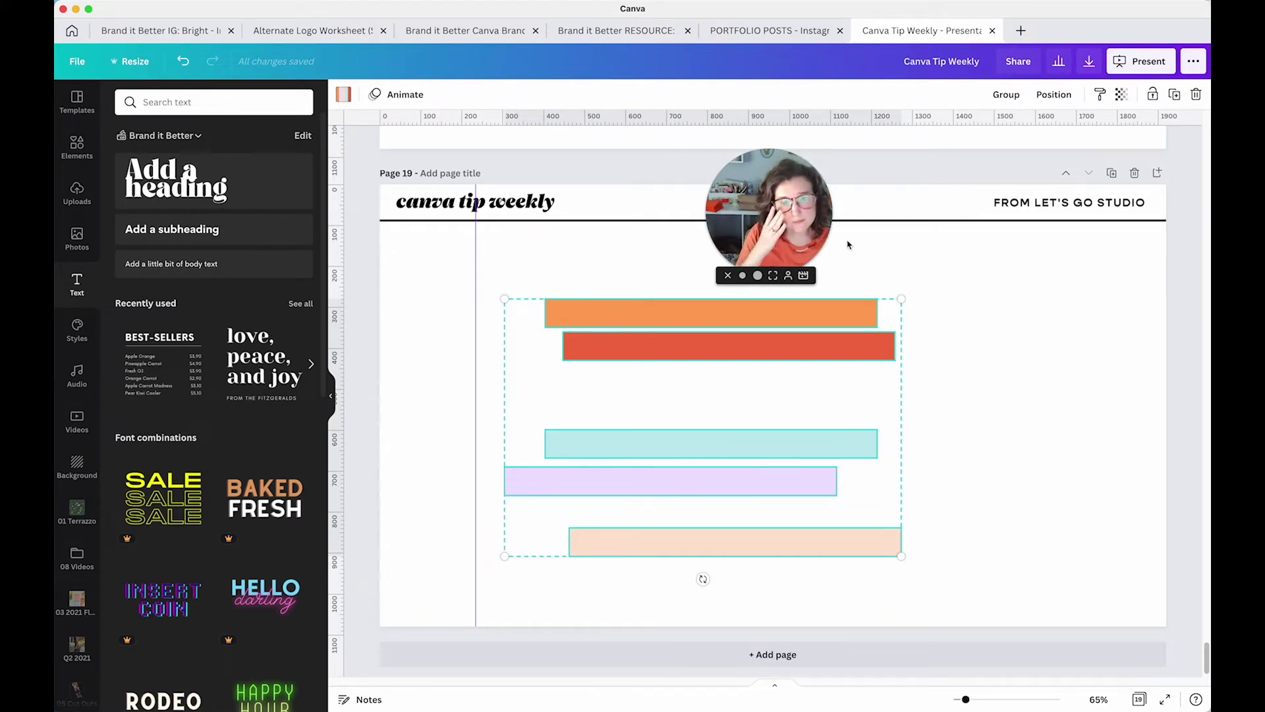
Space the five colour bars evenly from top to bottom of page 19
left_click(1043, 104)
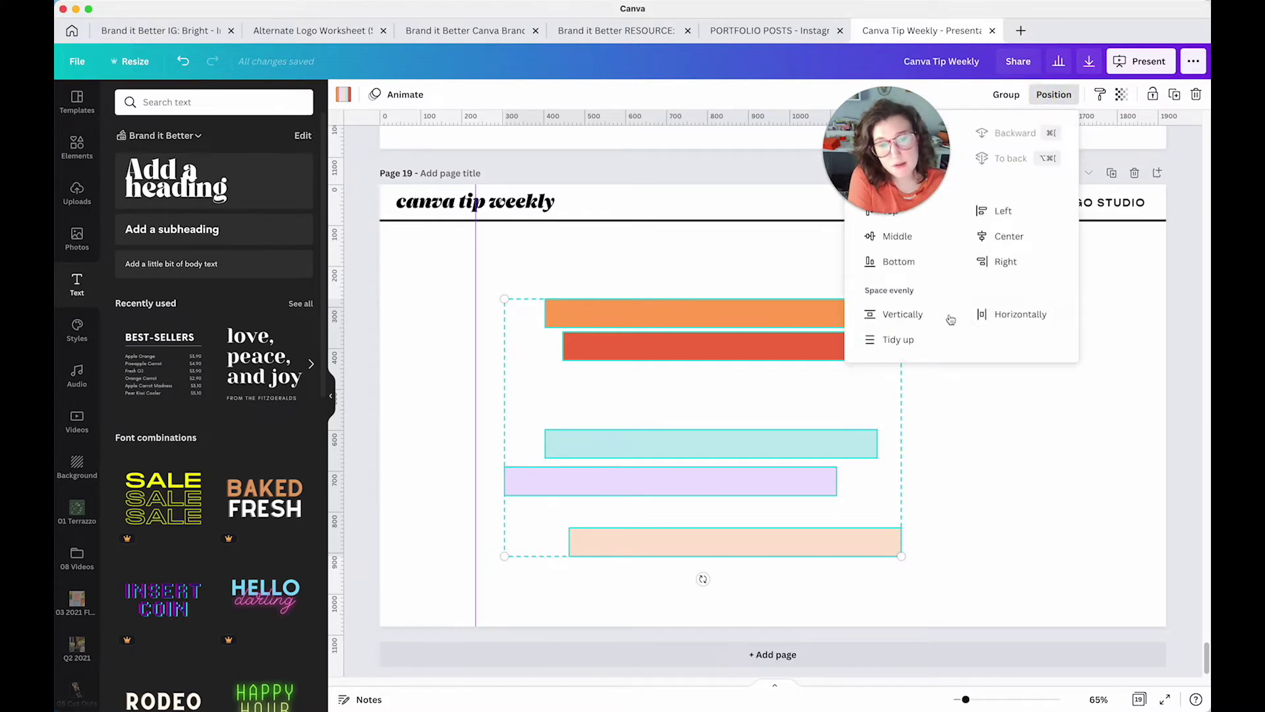
left_click(1033, 238)
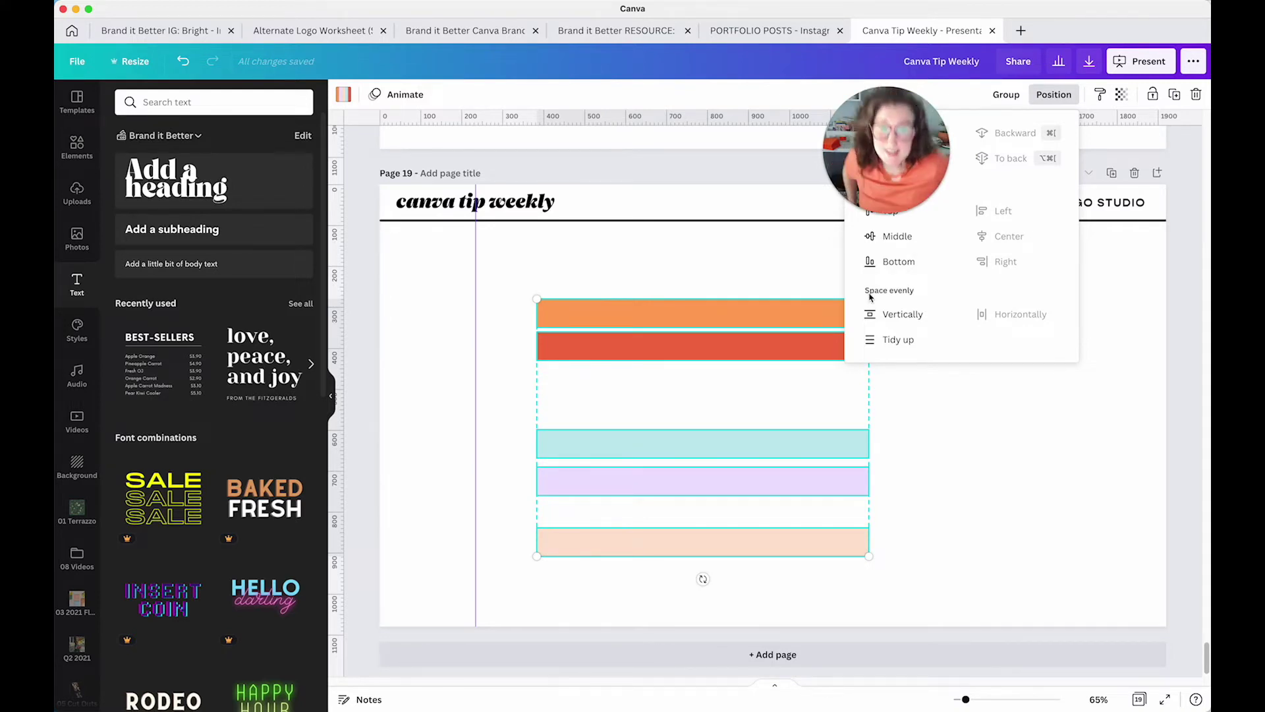
left_click(893, 338)
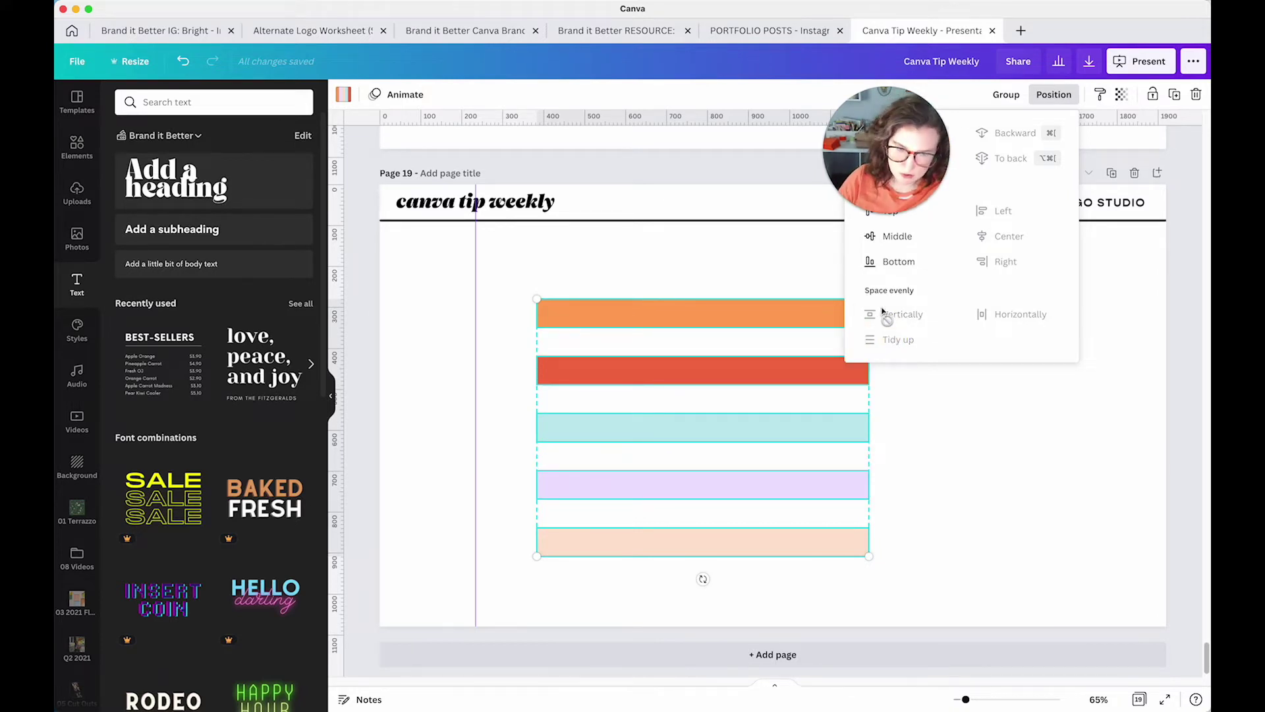
key("super+z")
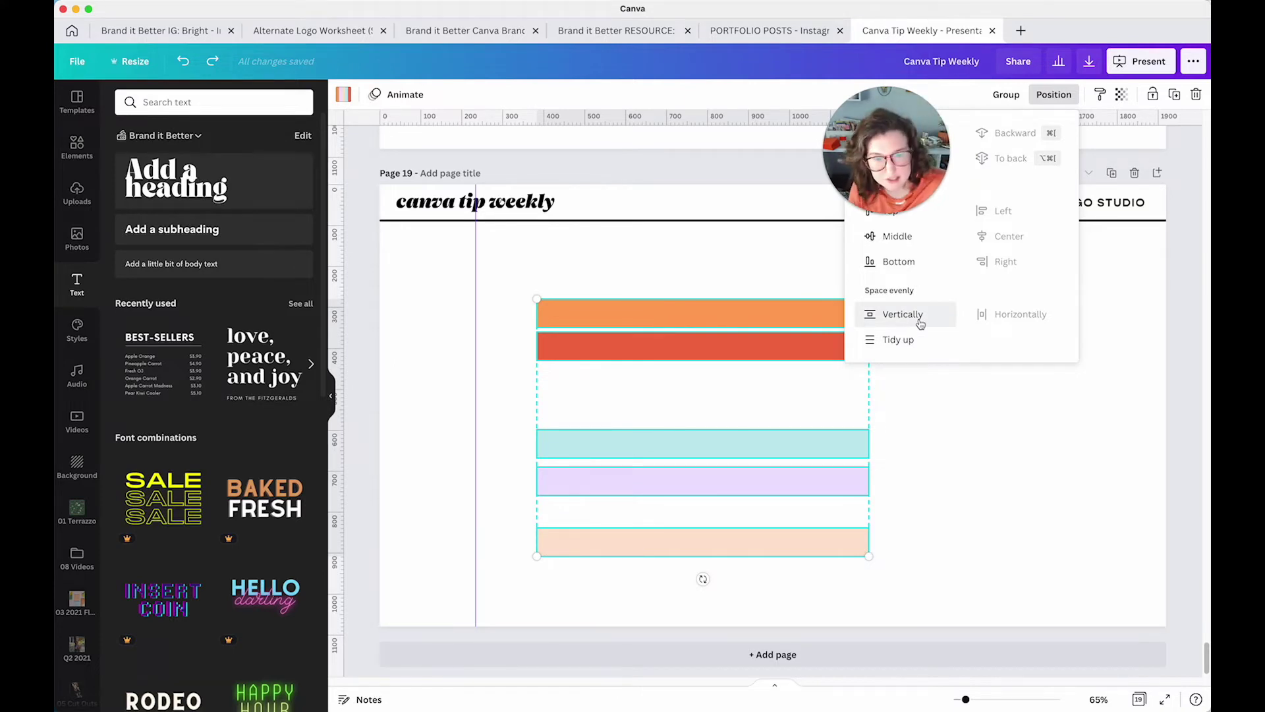
left_click(920, 323)
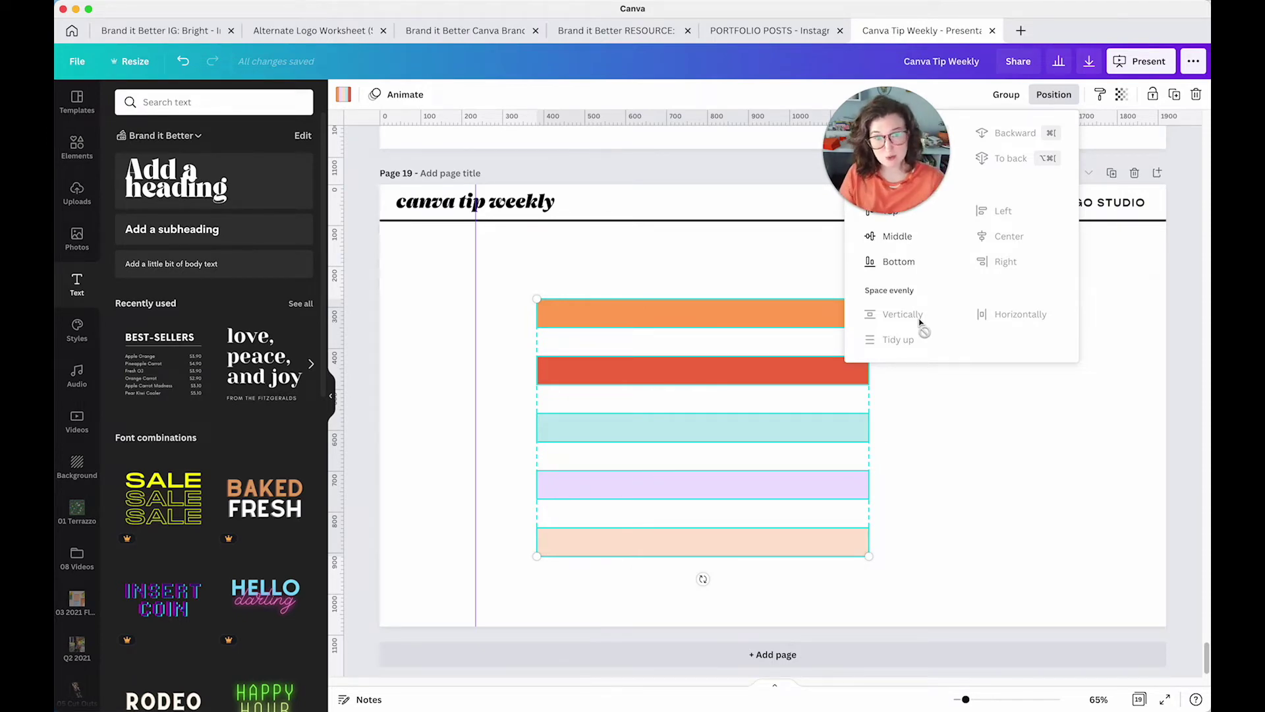
Duplicate page 19 and select all five bars on the new page
left_click(752, 321)
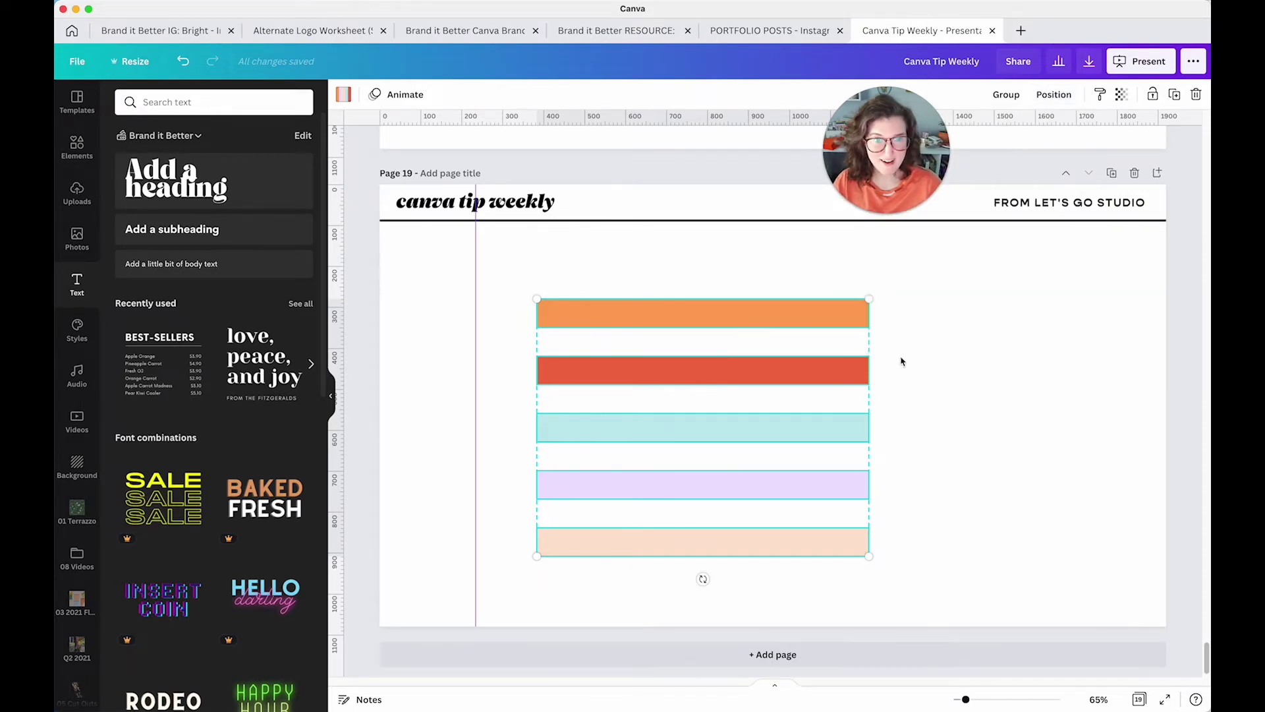
left_click(1121, 173)
left_click_drag(505, 298, 1031, 438)
Push the orange bar to the left side and the peach bar to the right side of page 20
left_click(866, 450)
left_click_drag(586, 435, 405, 402)
left_click_drag(1031, 389, 1153, 387)
left_click(957, 407)
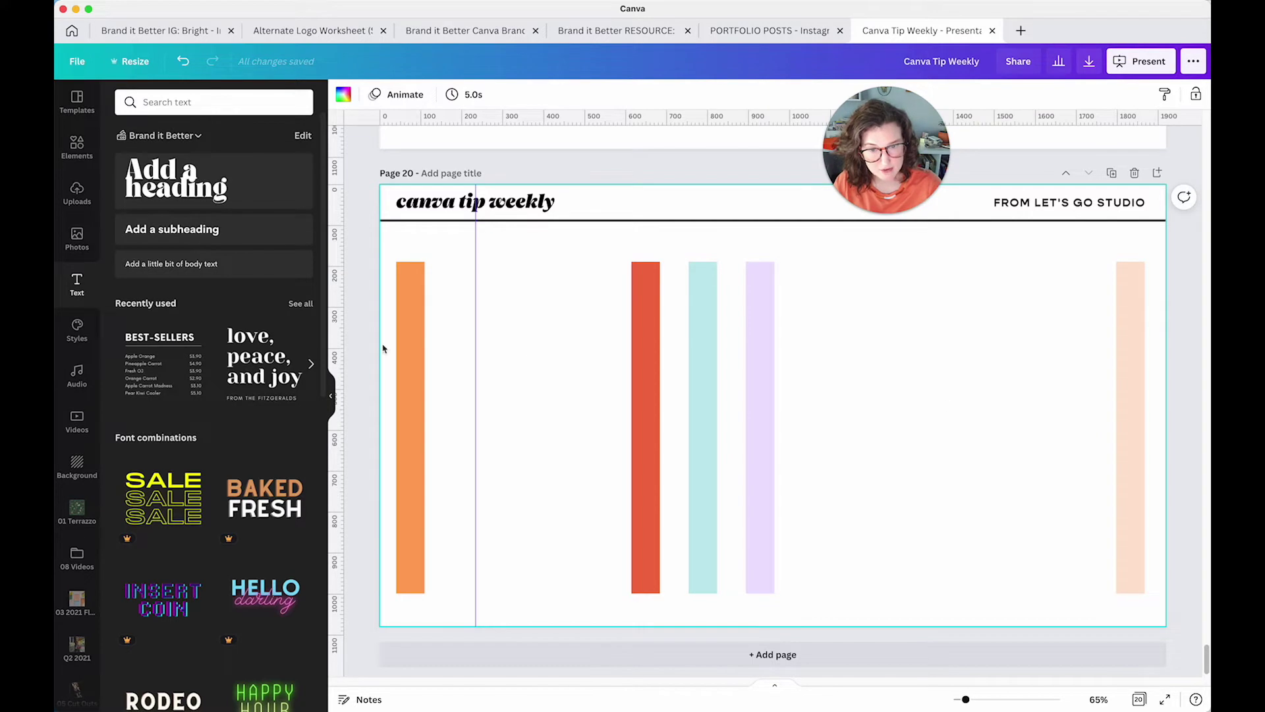
Space all five upright bars evenly across the page with Space evenly > Horizontally
left_click_drag(525, 371, 1136, 426)
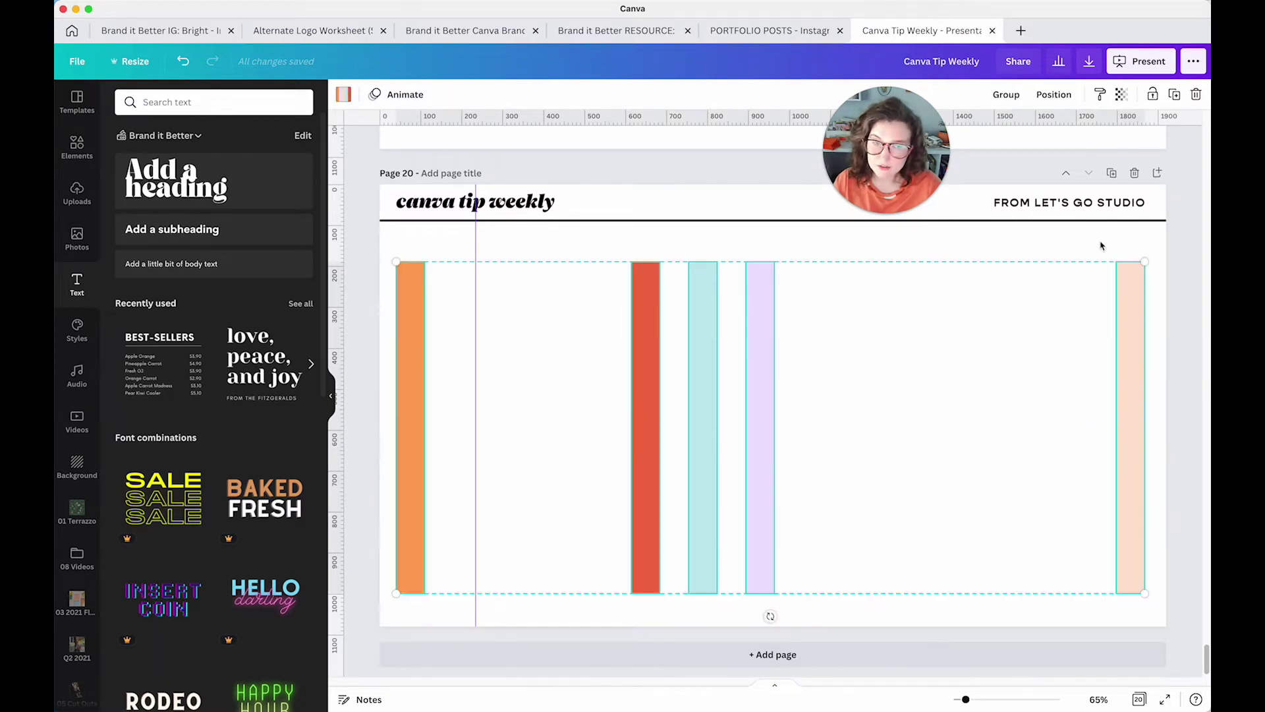
left_click(1054, 97)
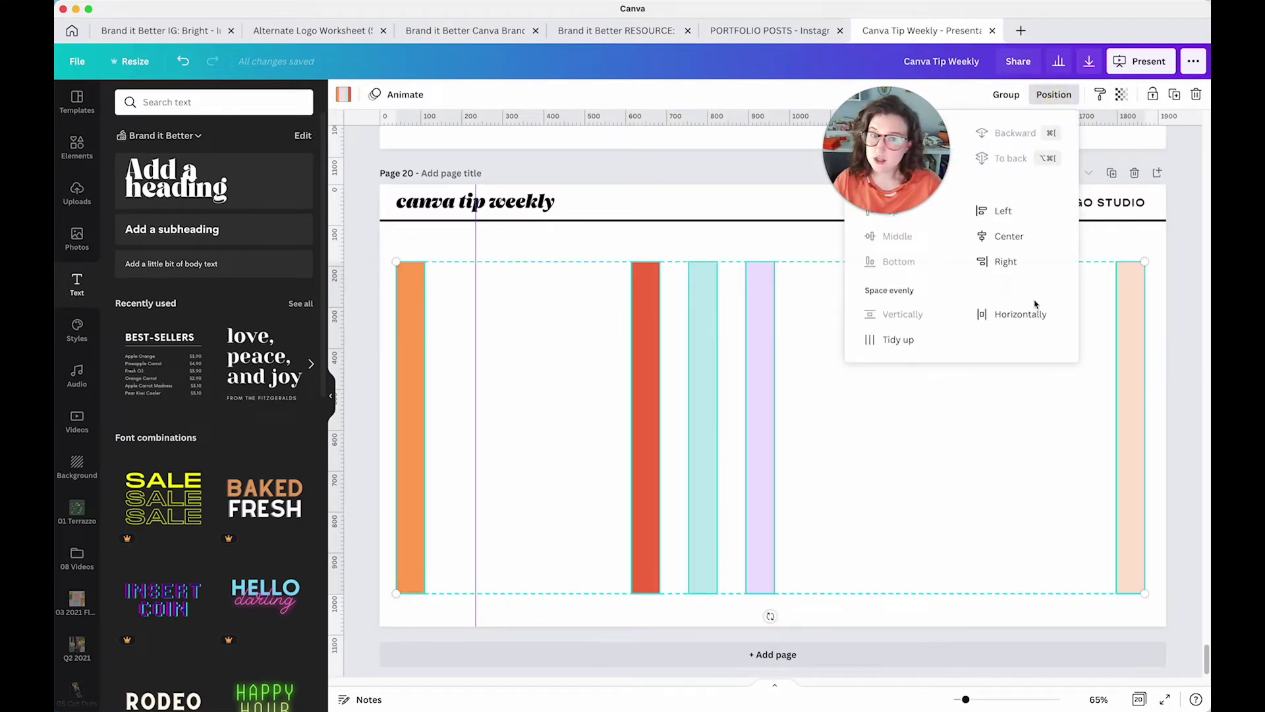
left_click(1001, 315)
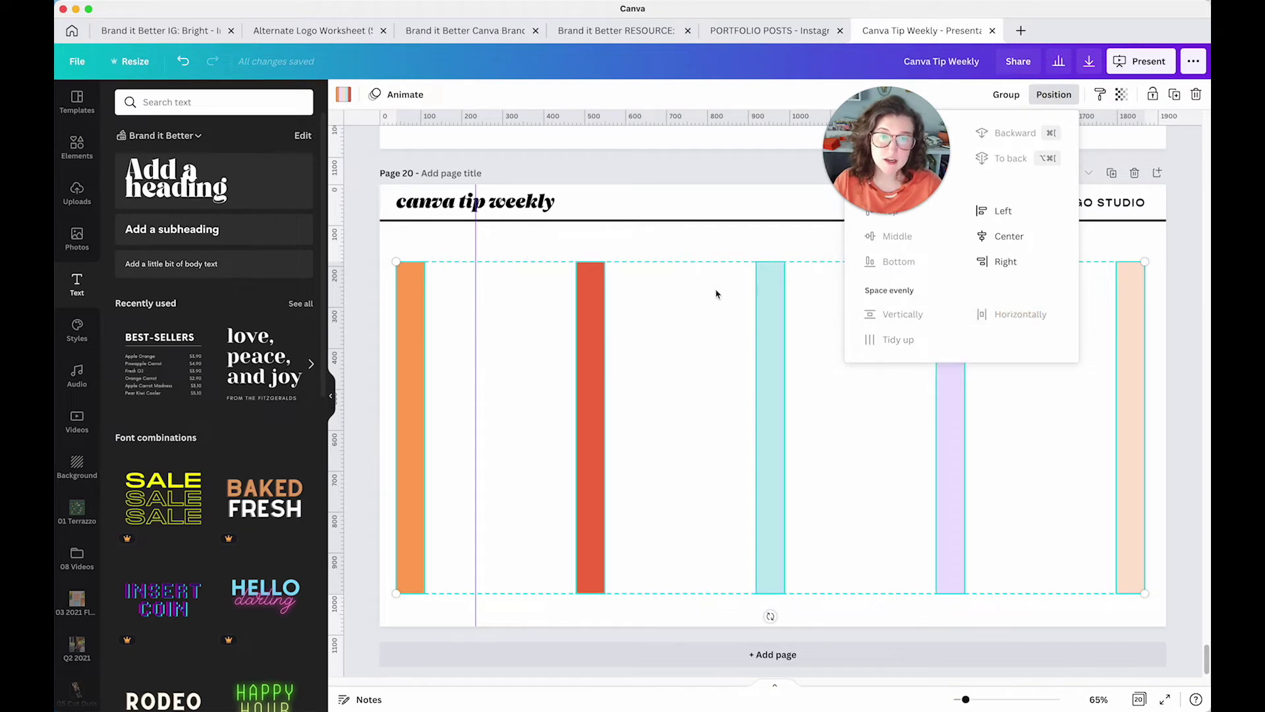
left_click(709, 249)
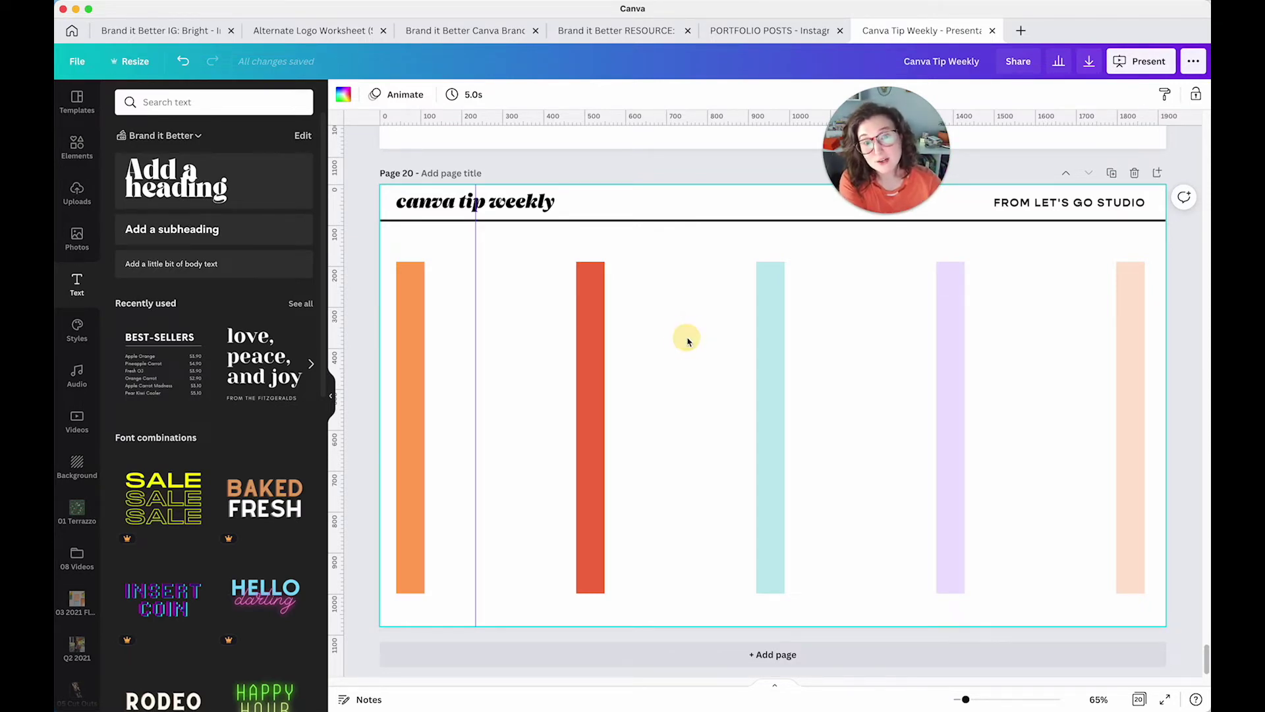
On page 17, centre the SHOW, GROW, HOLLOW text boxes and space them evenly vertically
scroll(686, 340, "up", 15)
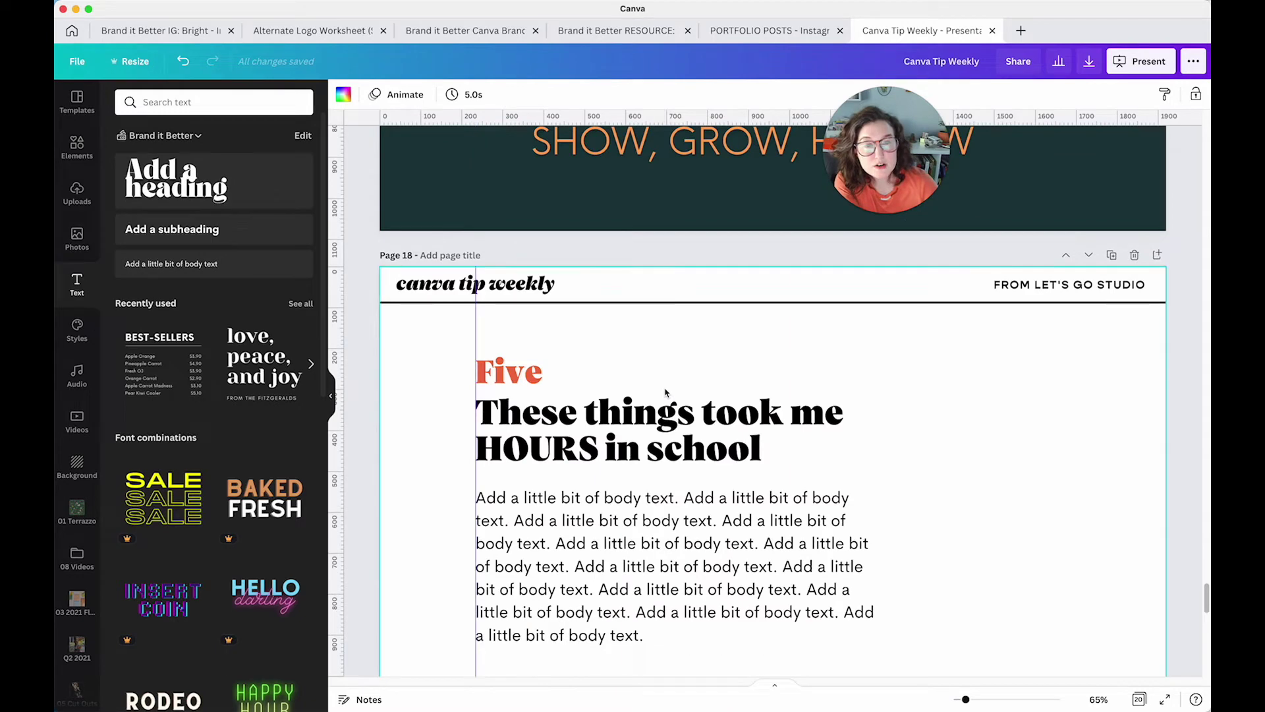
scroll(666, 391, "up", 5)
scroll(666, 503, "down", 3)
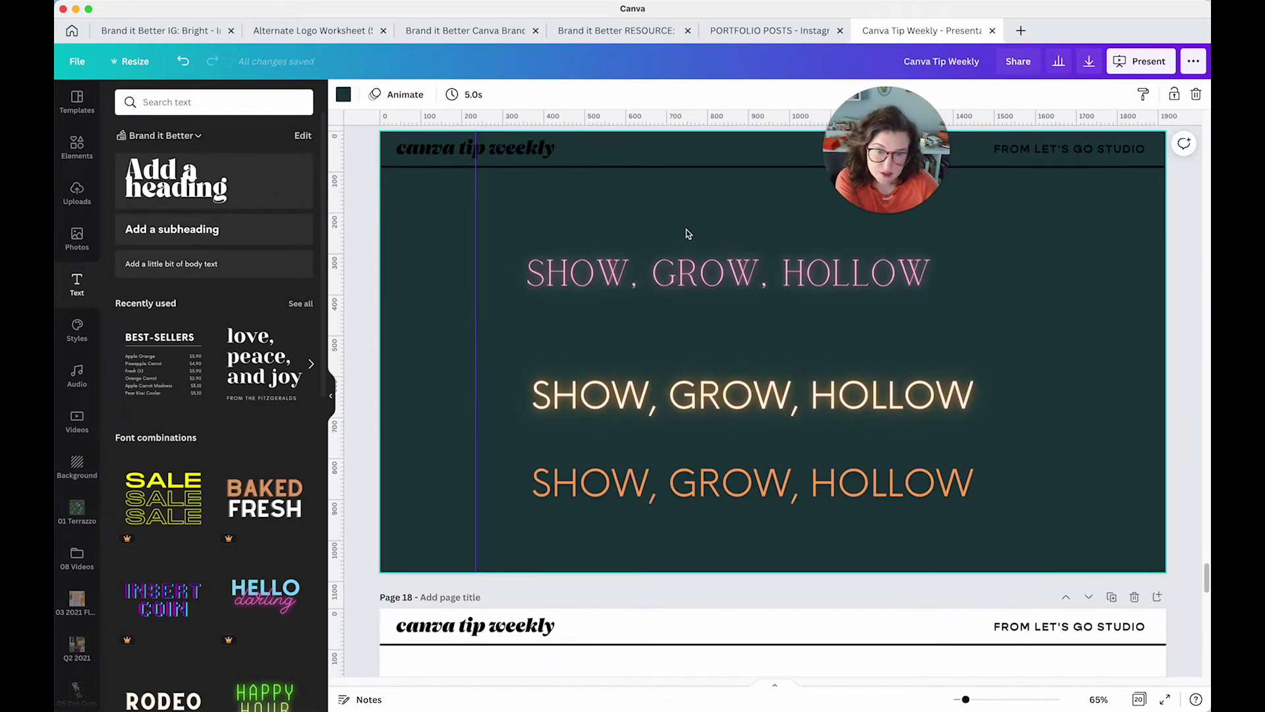
left_click_drag(684, 232, 769, 487)
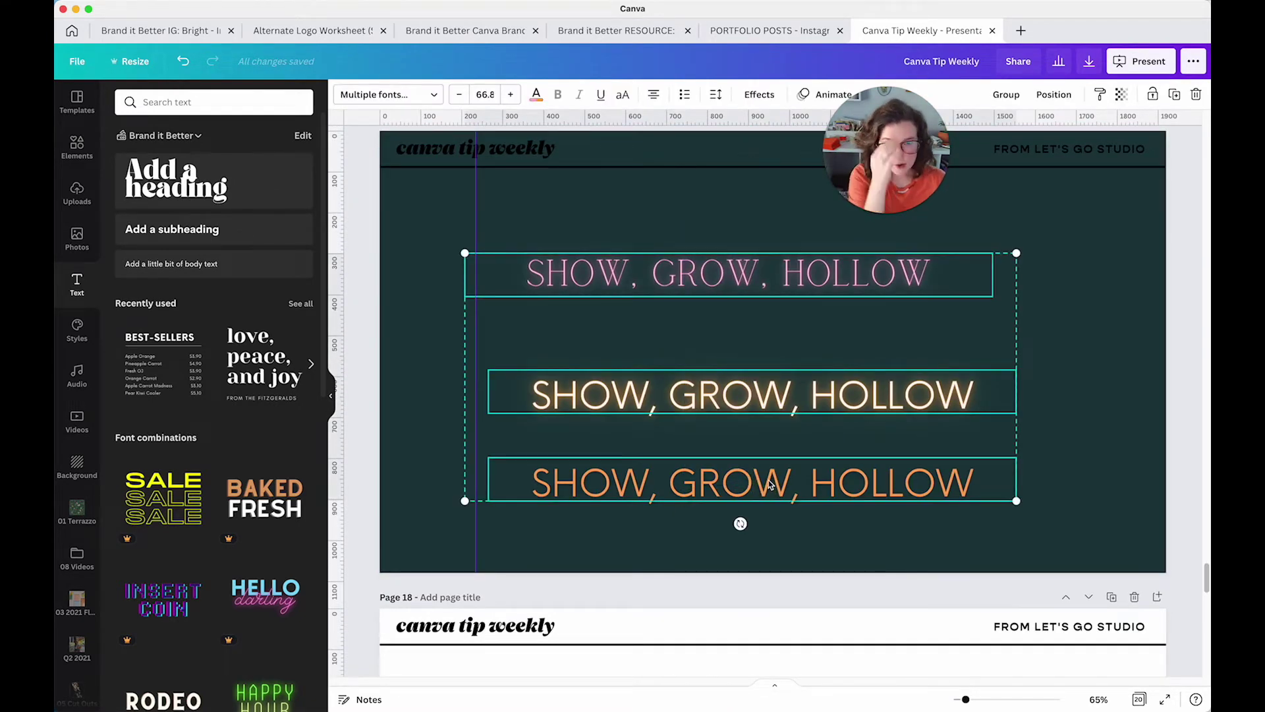
left_click(1045, 97)
left_click(1043, 213)
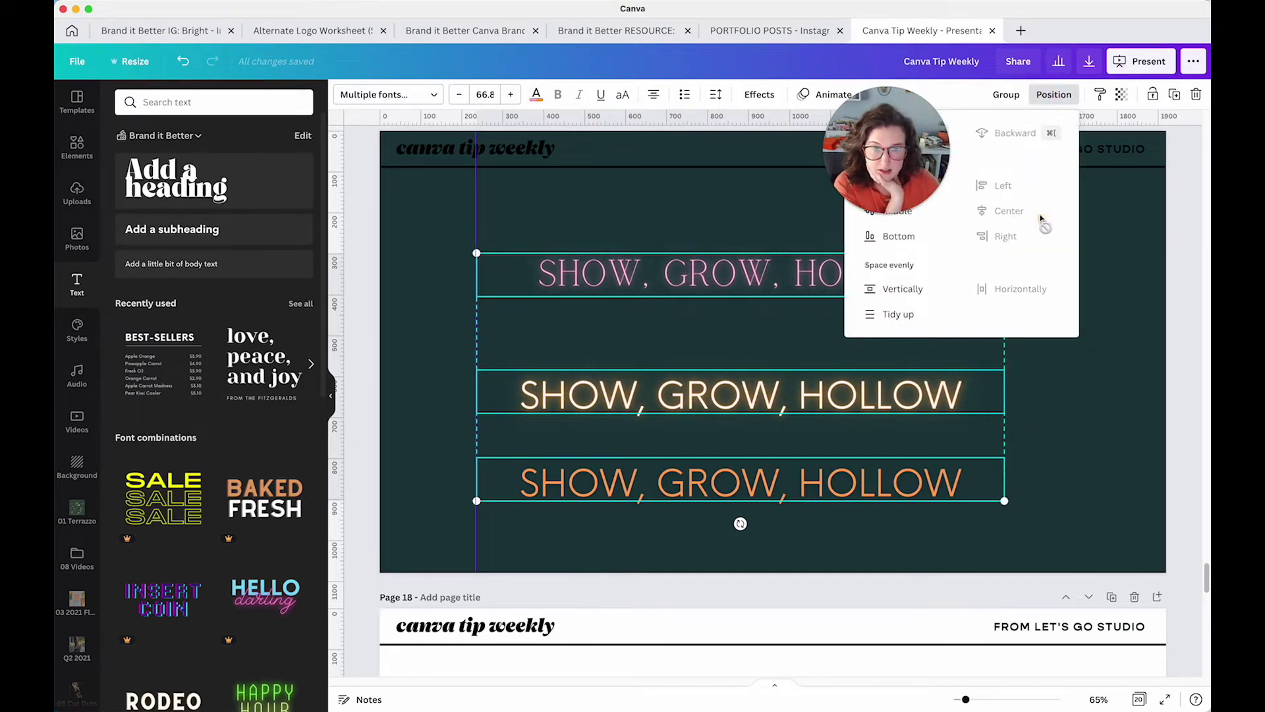
left_click(928, 292)
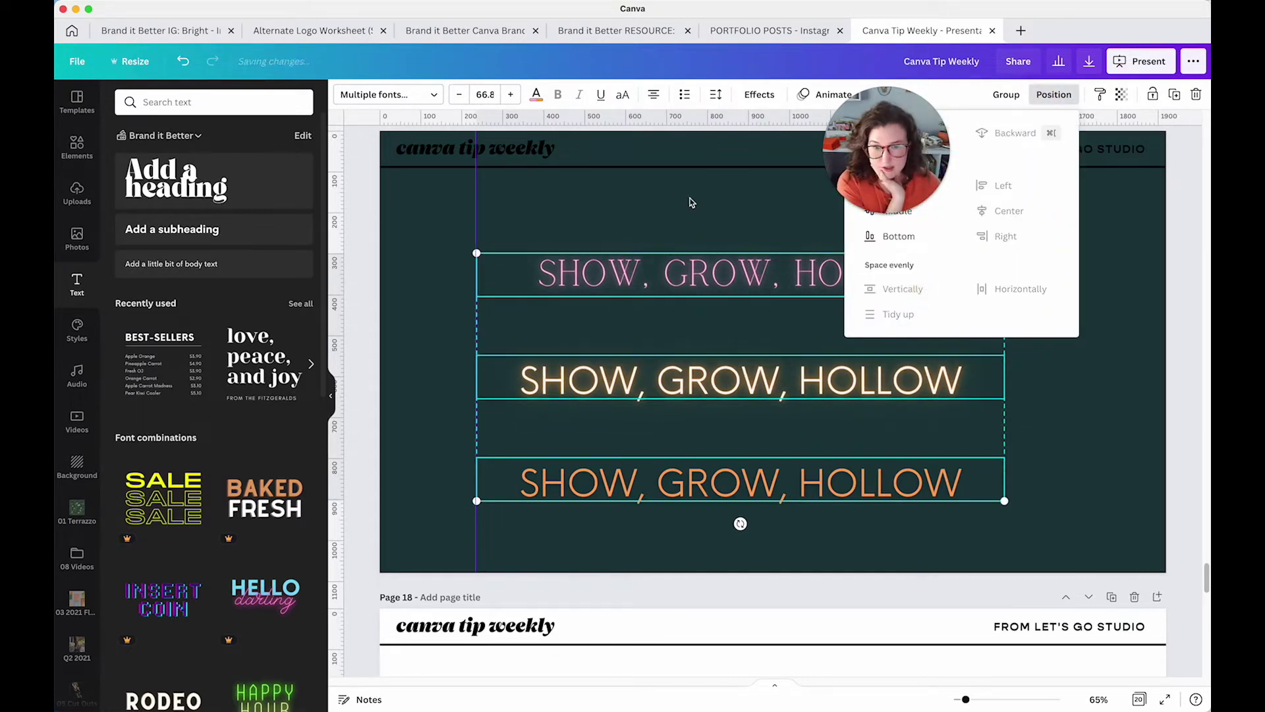
left_click(690, 201)
Space the three sample lines on page 12 evenly from top to bottom
scroll(699, 243, "up", 8)
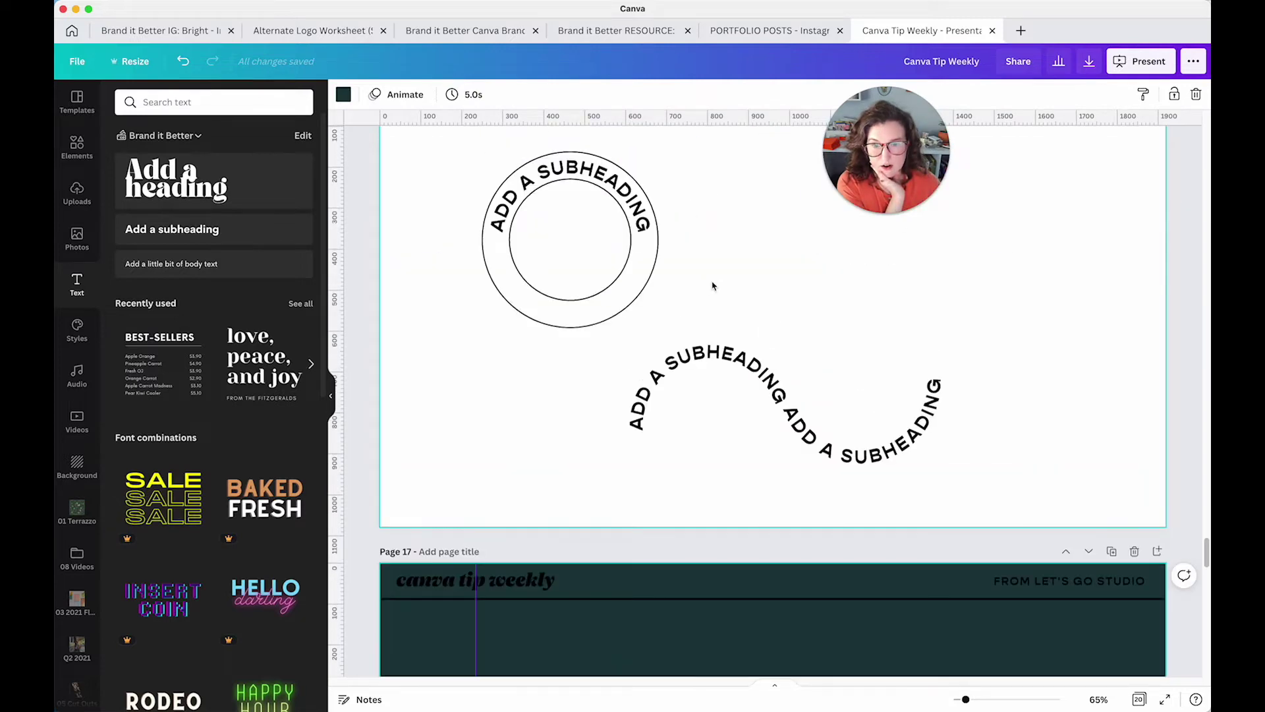
scroll(712, 285, "up", 10)
scroll(715, 282, "up", 10)
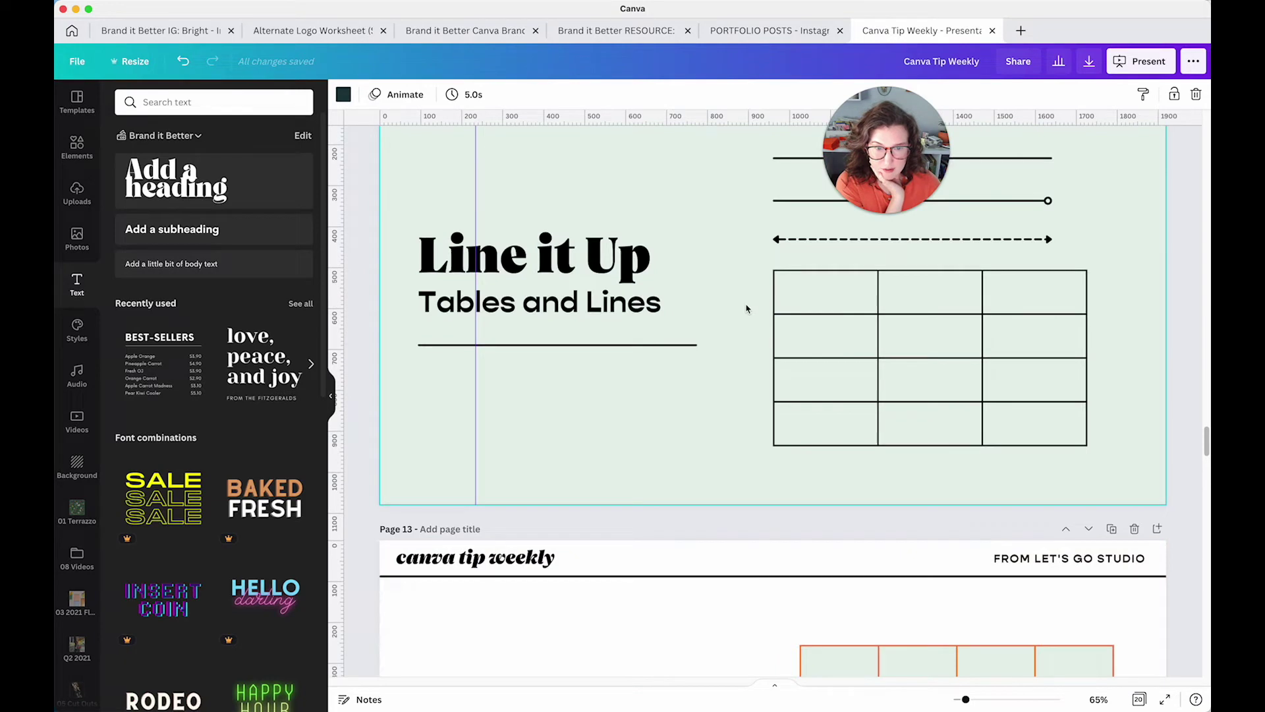
scroll(746, 308, "up", 3)
left_click_drag(745, 330, 840, 437)
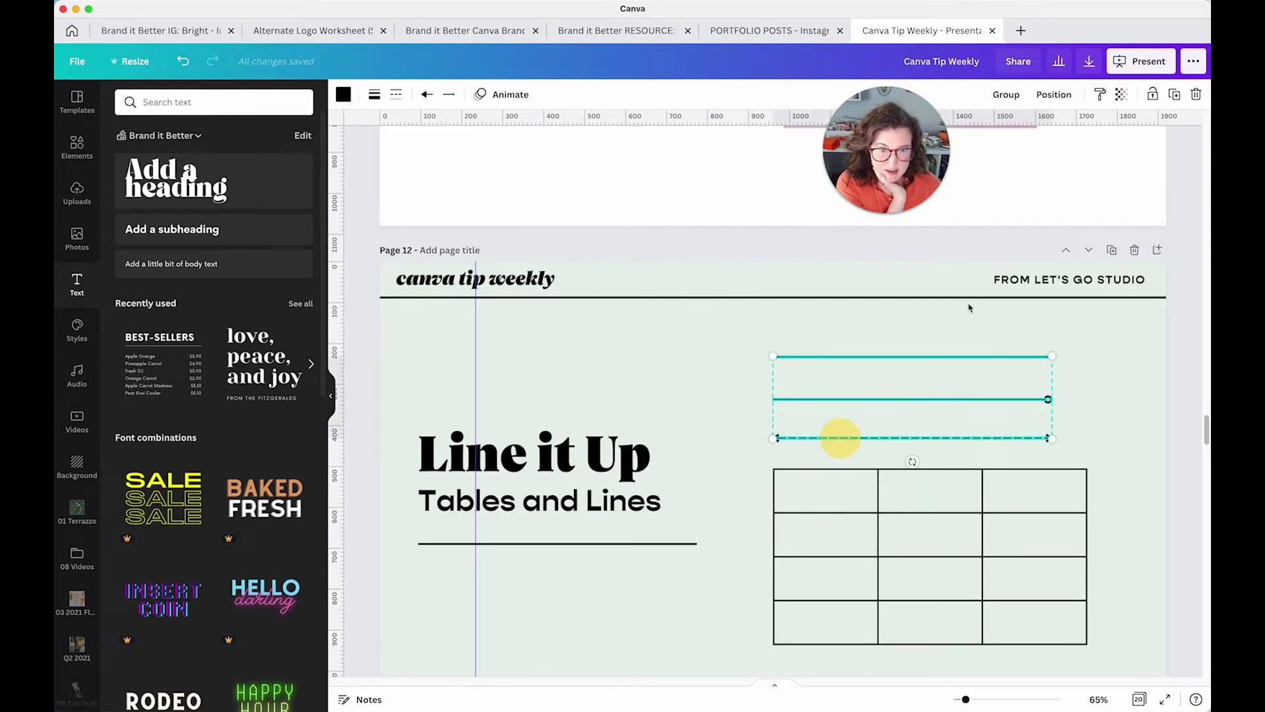
left_click(1054, 95)
left_click(921, 290)
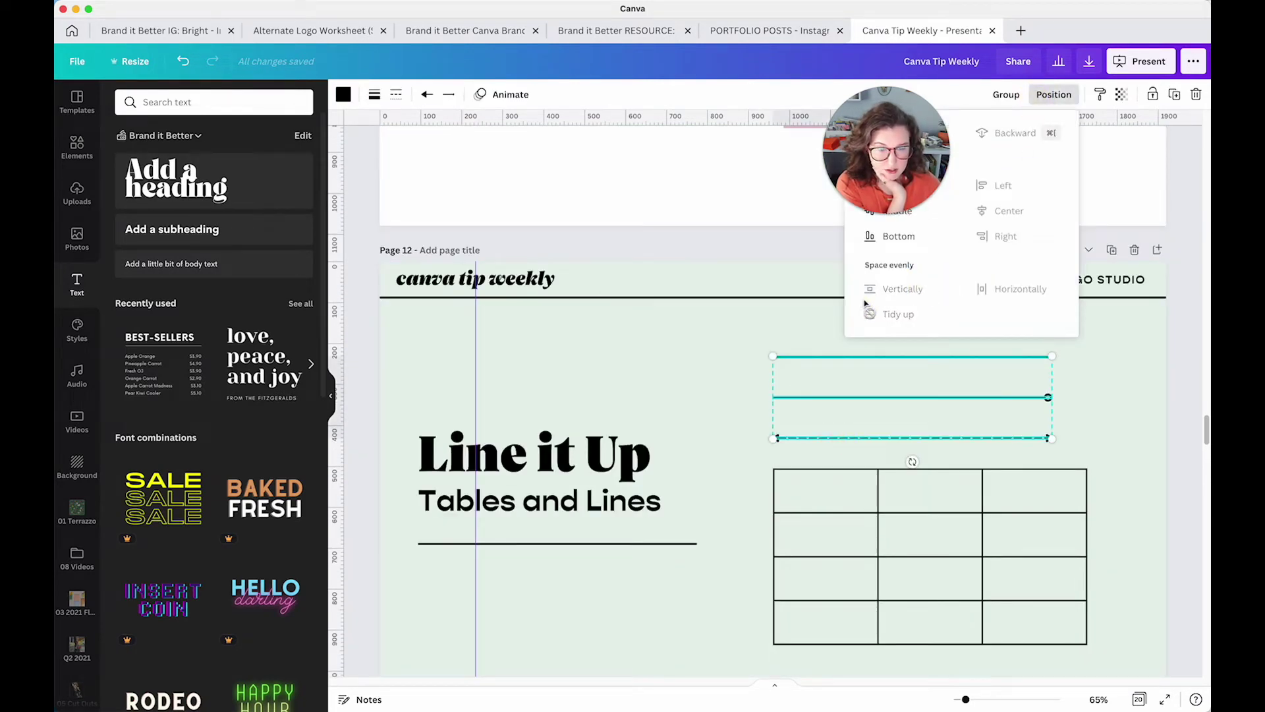
left_click(723, 338)
Nudge the vertical guide on the stock library page slightly left
scroll(729, 366, "up", 5)
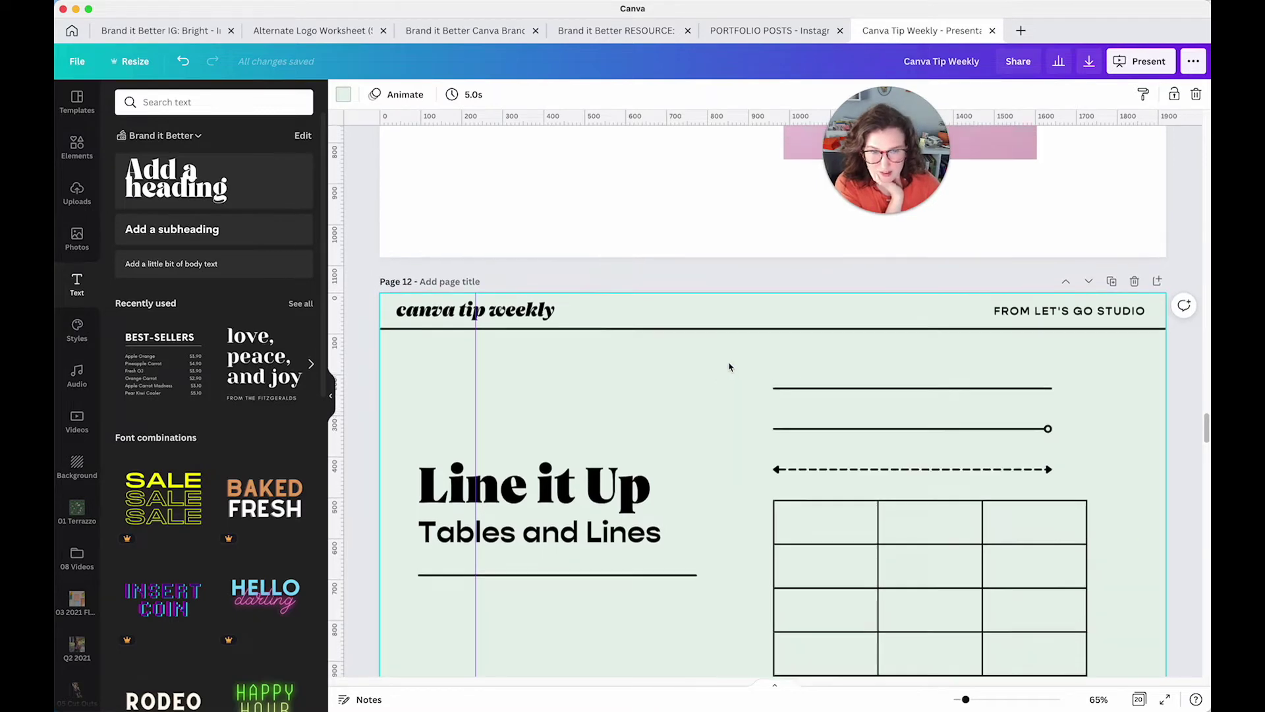
left_click(620, 328)
scroll(616, 329, "up", 1)
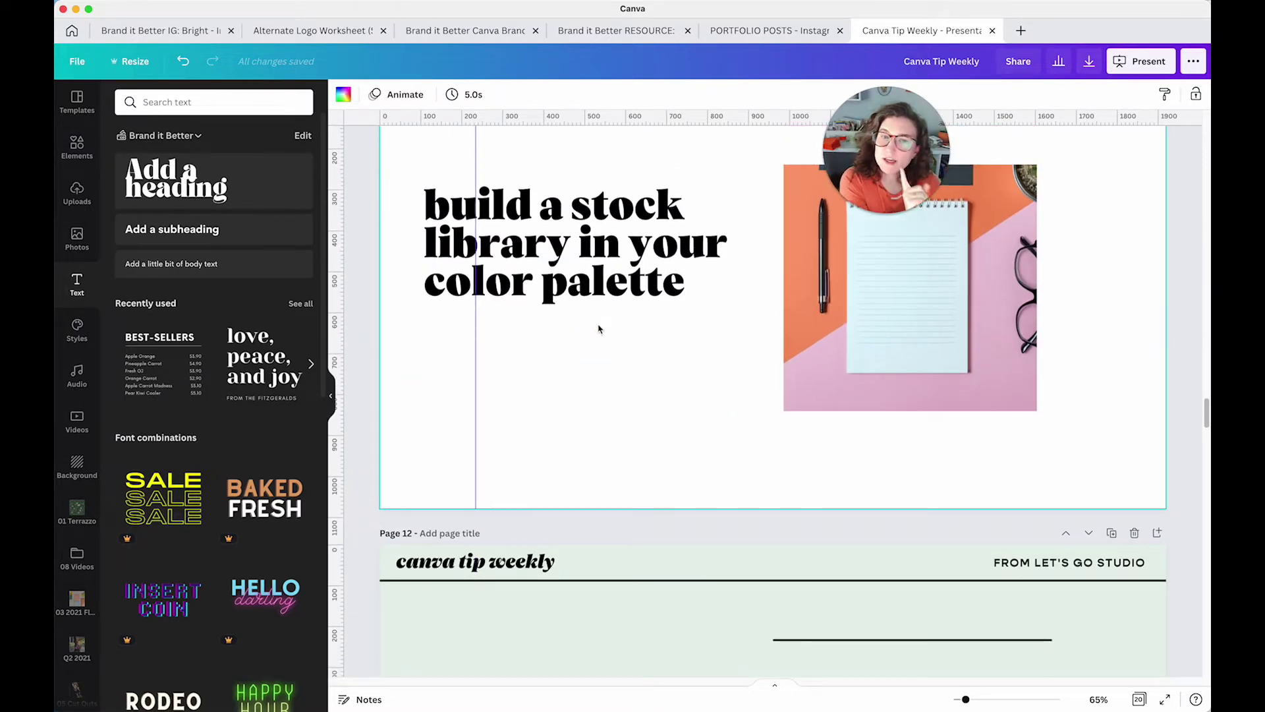
scroll(599, 328, "up", 3)
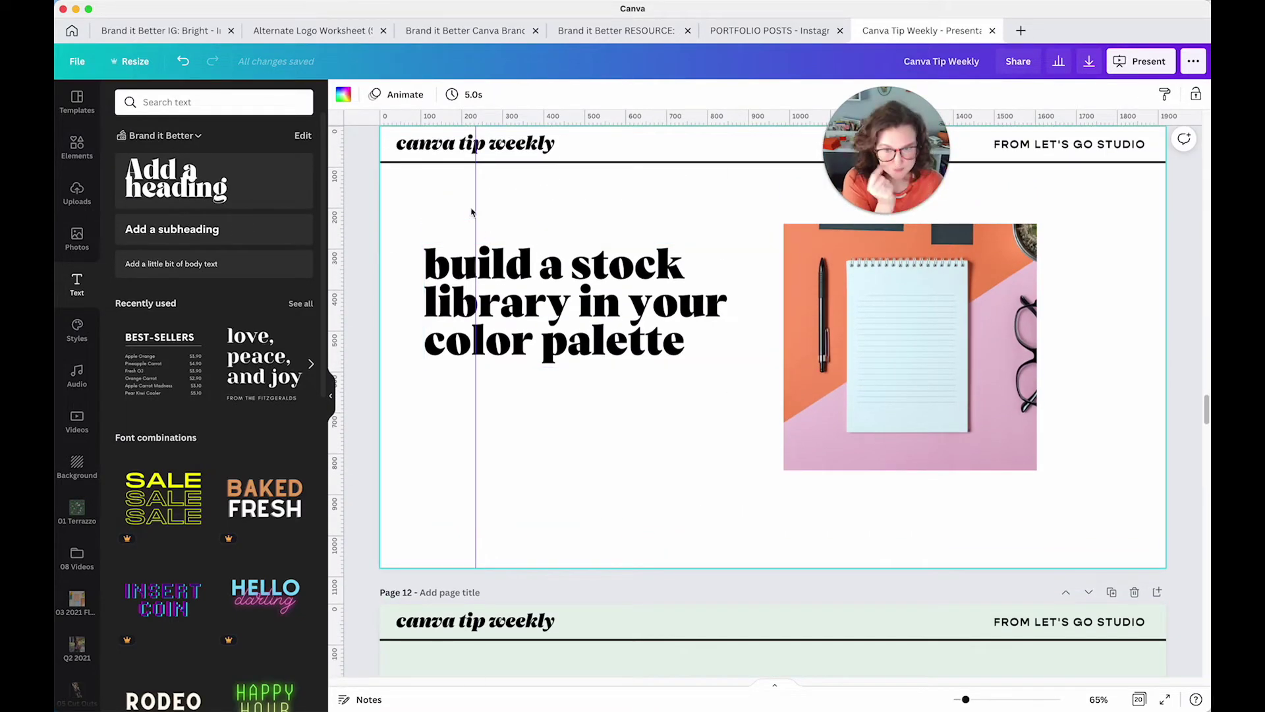
left_click_drag(477, 207, 470, 206)
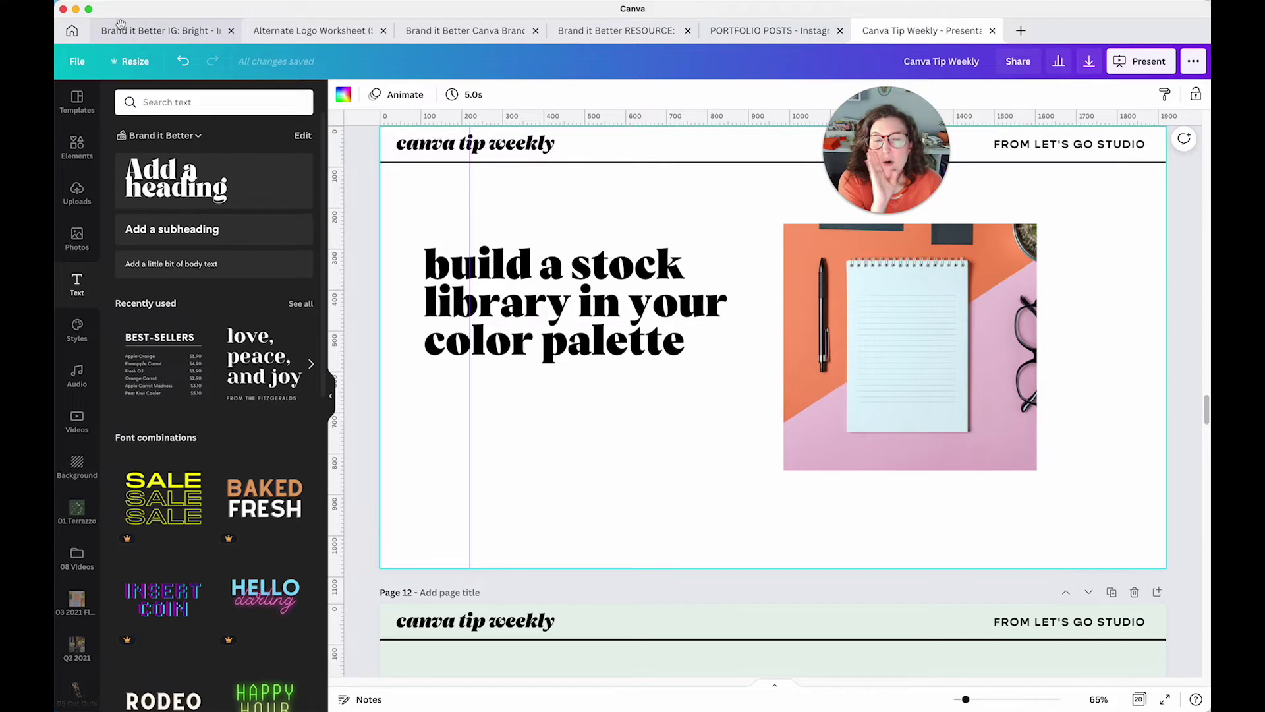
From the home page's Recent designs, open the Brand it Better RESOURCE: Colors and Fonts design
left_click(73, 31)
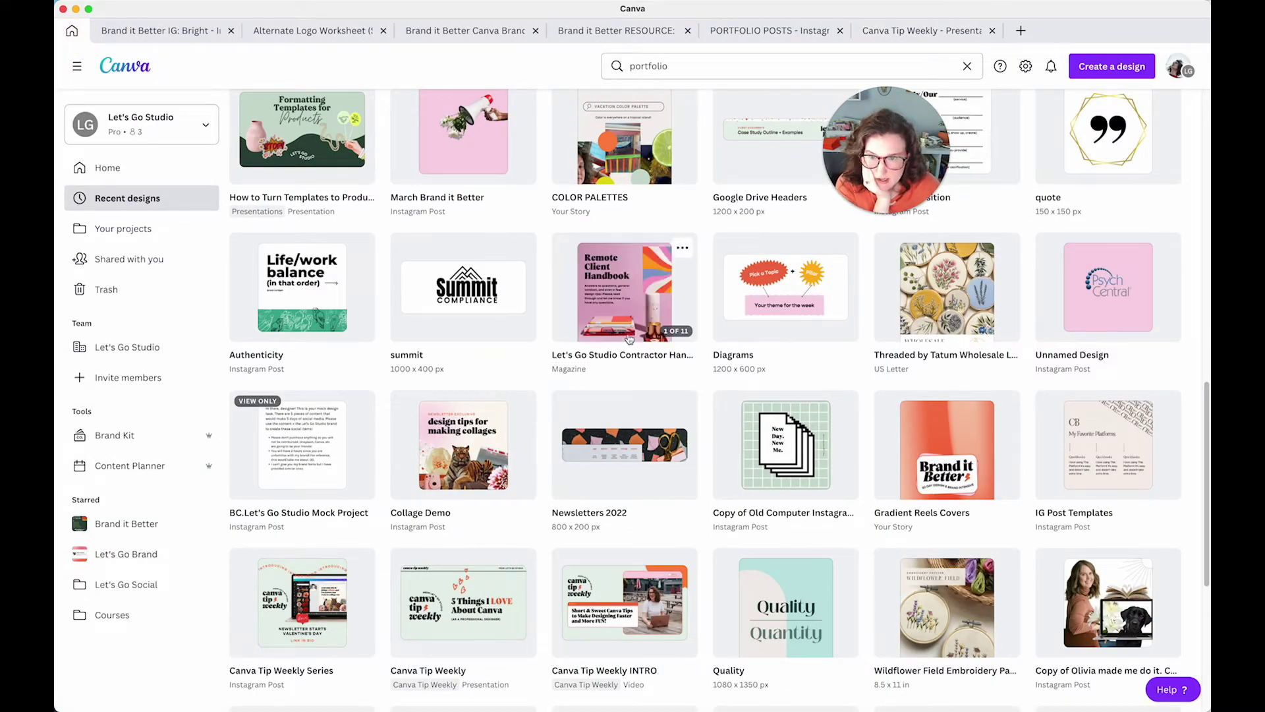
scroll(475, 485, "down", 3)
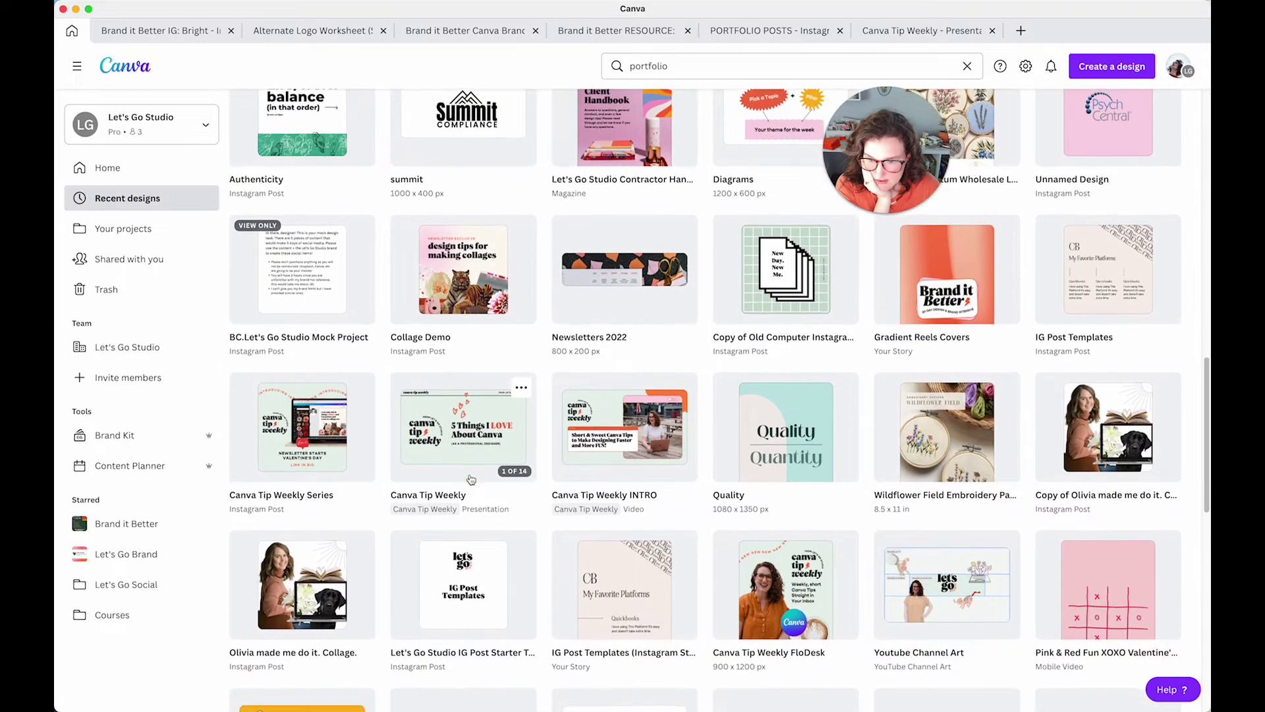
scroll(472, 480, "up", 7)
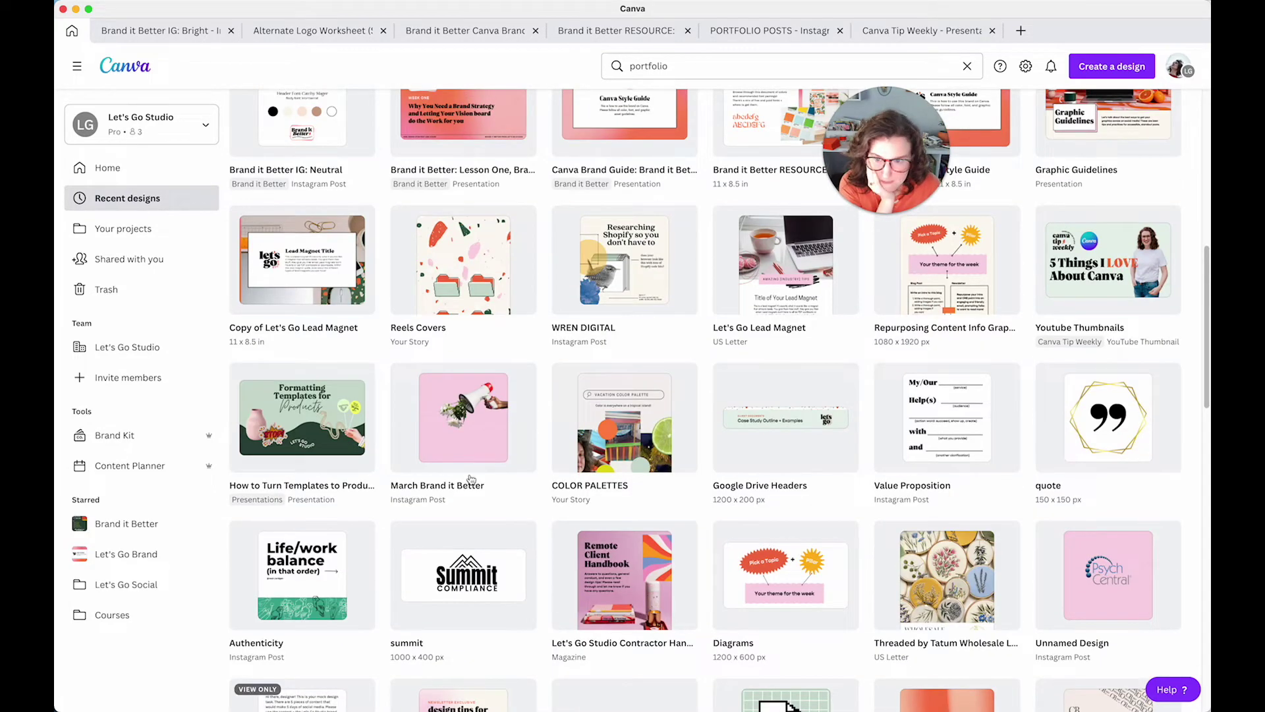
scroll(472, 479, "up", 4)
scroll(476, 479, "up", 1)
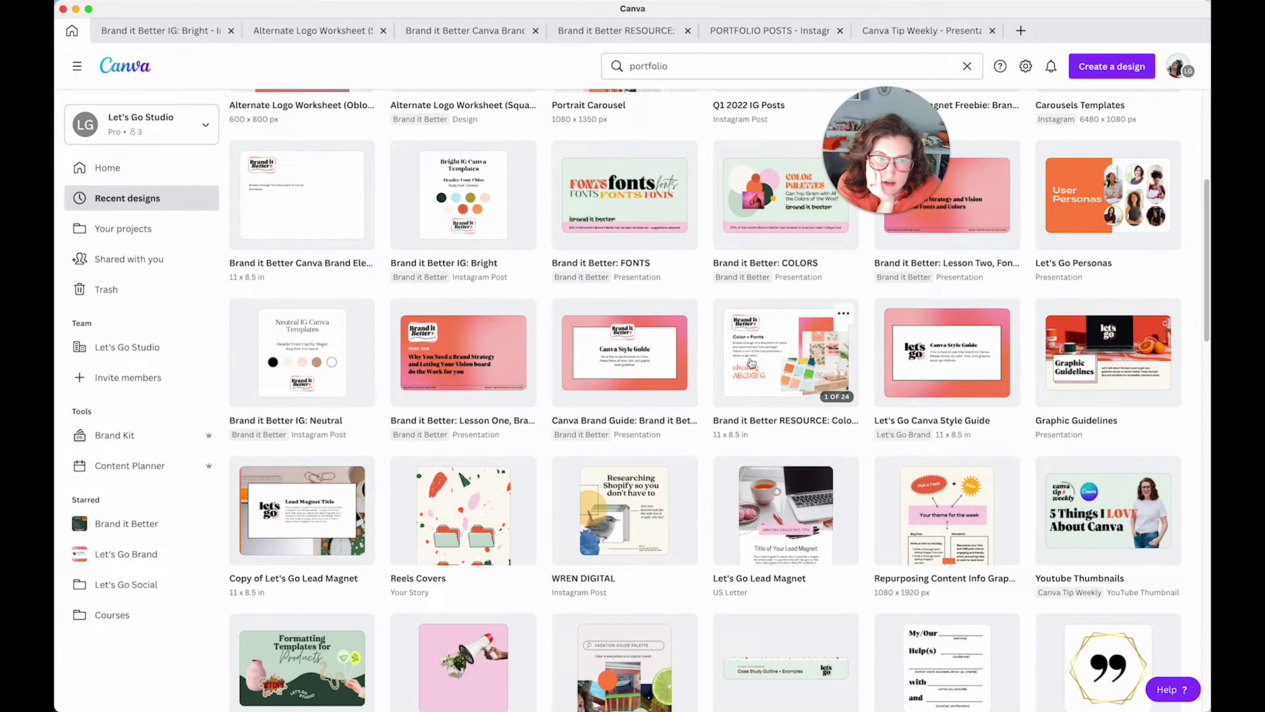
left_click(751, 361)
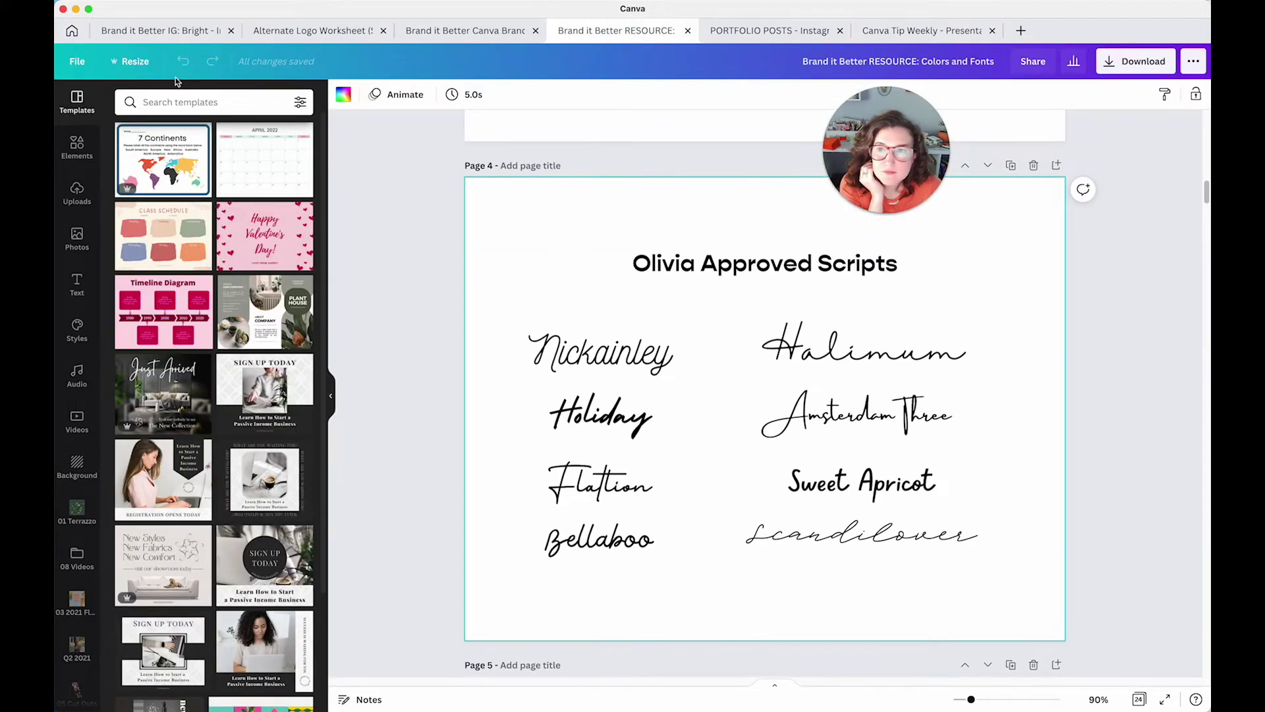
left_click(141, 64)
left_click(77, 61)
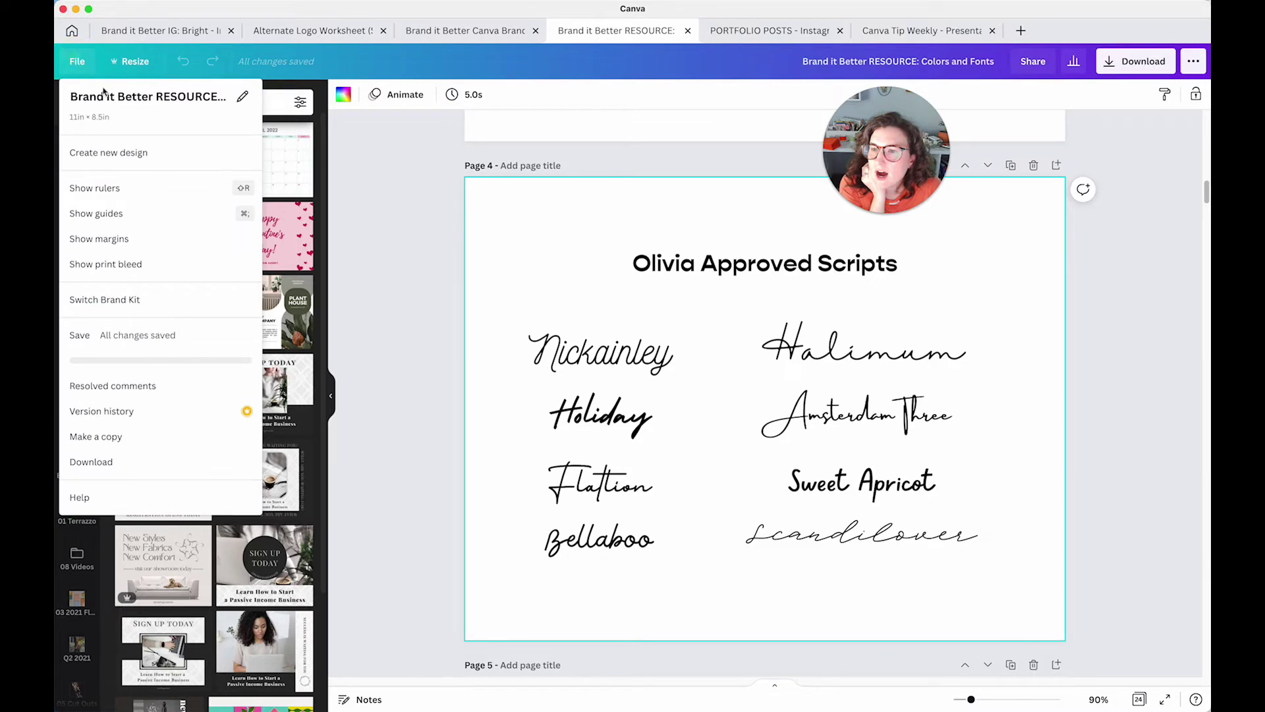
left_click(115, 186)
left_click(77, 61)
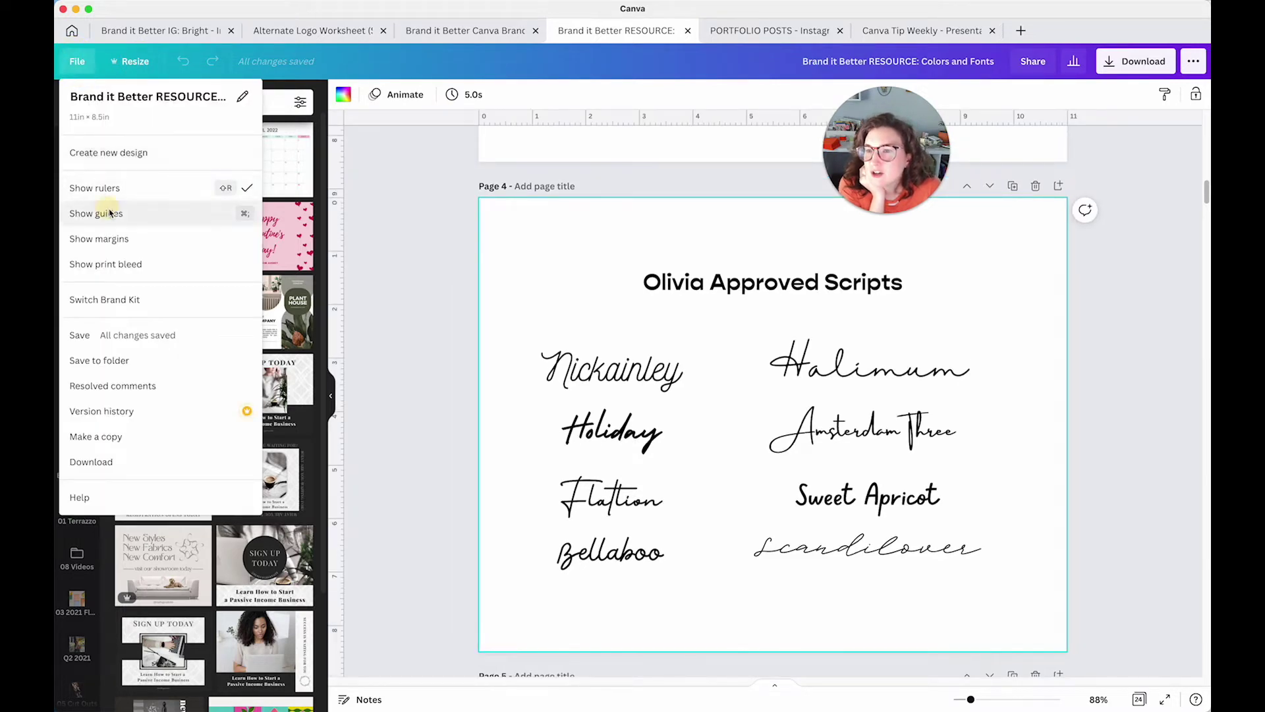
left_click(101, 208)
left_click(442, 265)
scroll(445, 266, "up", 5)
scroll(445, 267, "down", 20)
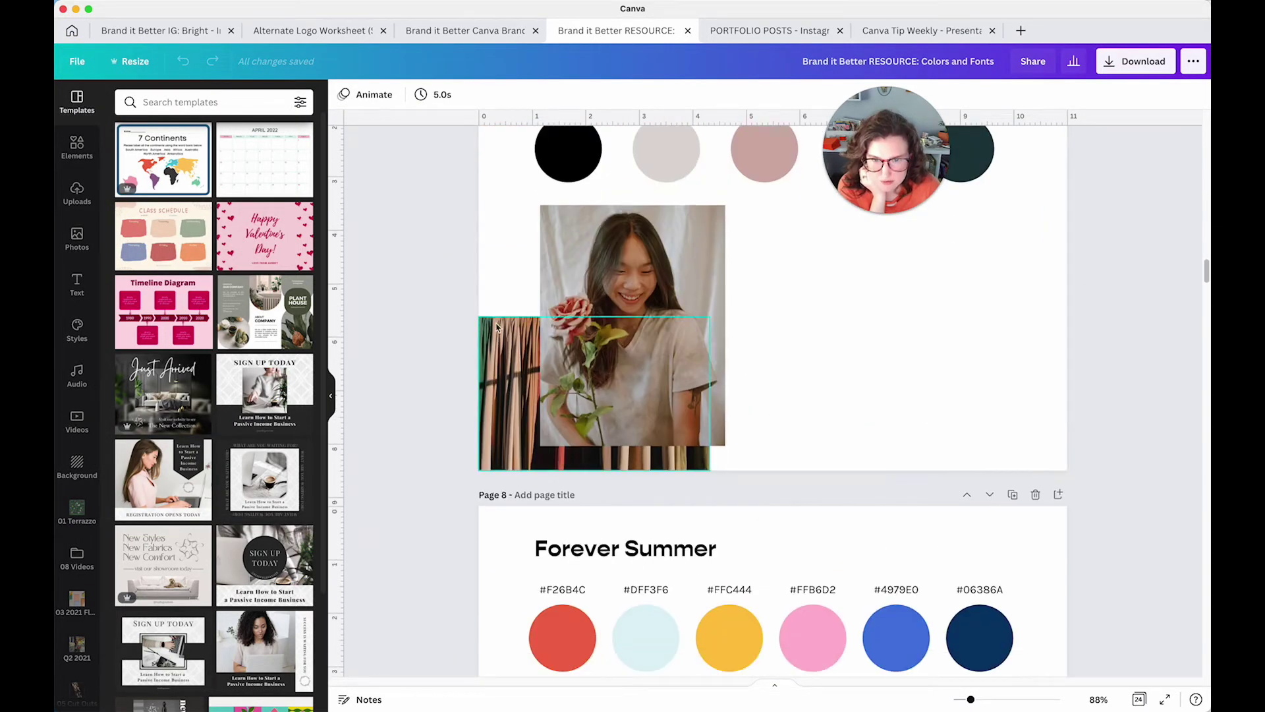
left_click(500, 288)
scroll(501, 294, "up", 5)
scroll(500, 294, "down", 18)
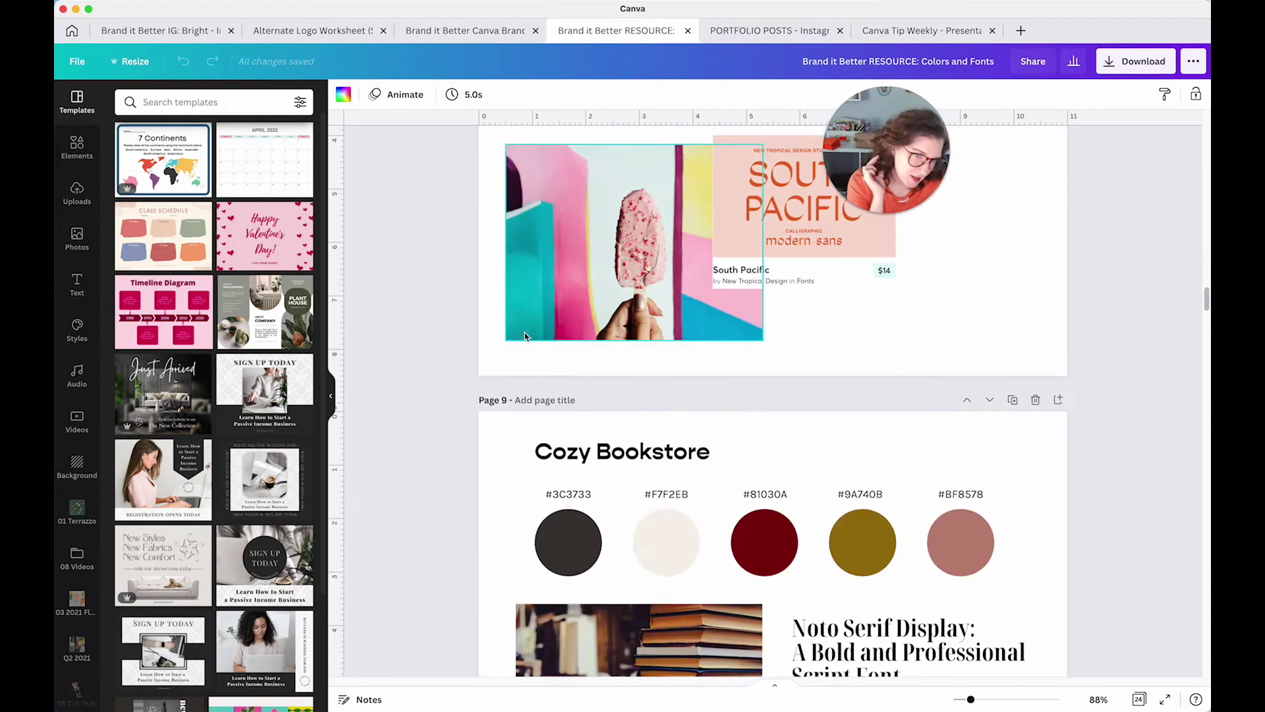
scroll(534, 338, "down", 15)
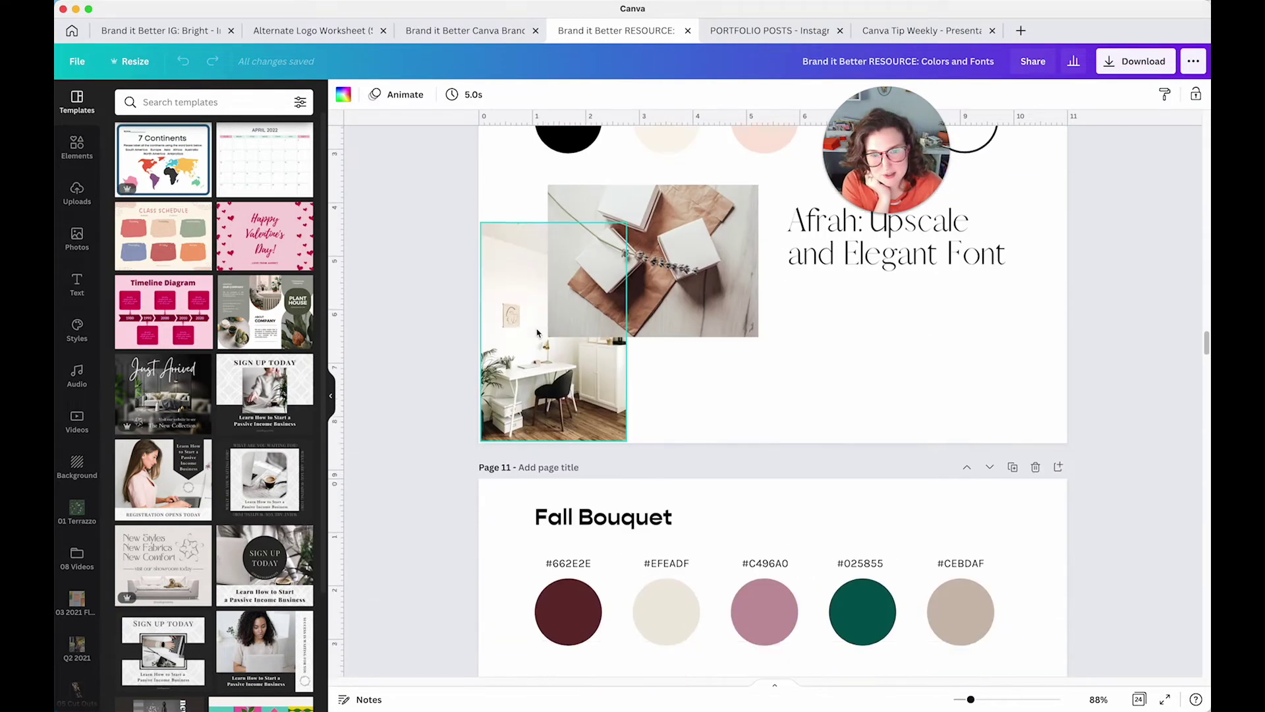
scroll(514, 330, "up", 5)
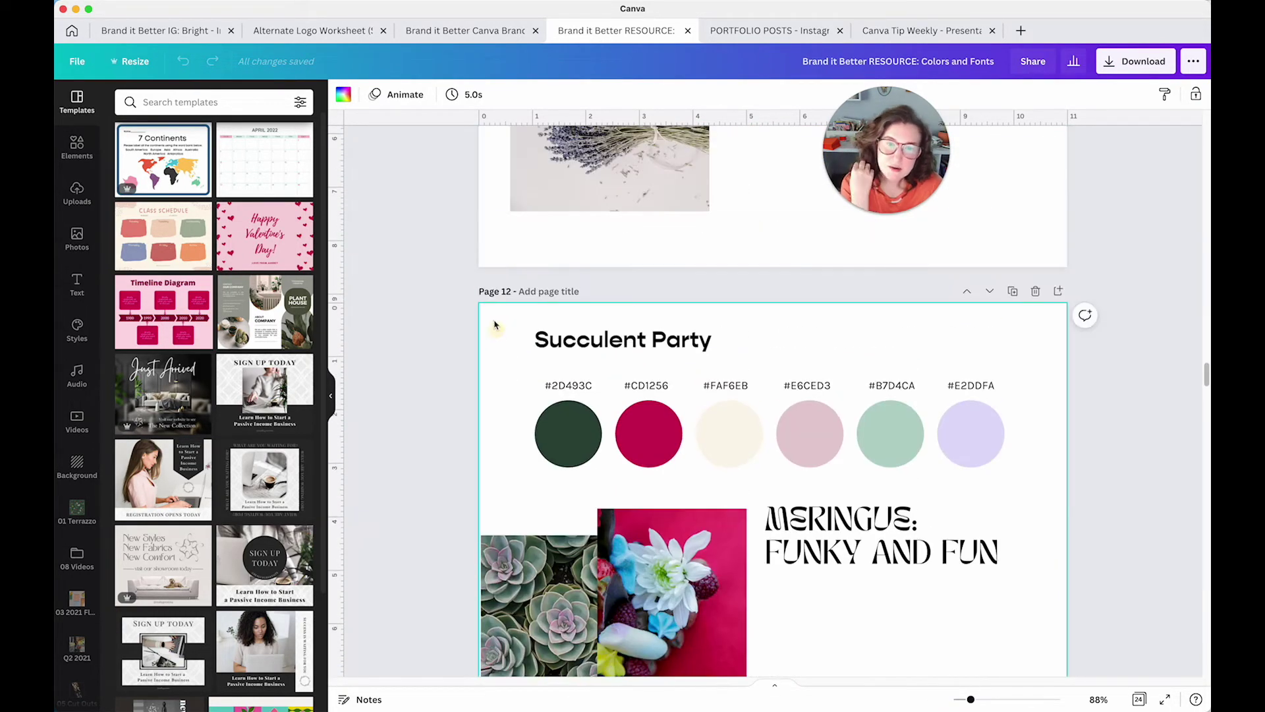
Place a horizontal guide along the colour circles' tops and check the Fall Bouquet palette alignment
left_click_drag(500, 117, 591, 402)
left_click(417, 321)
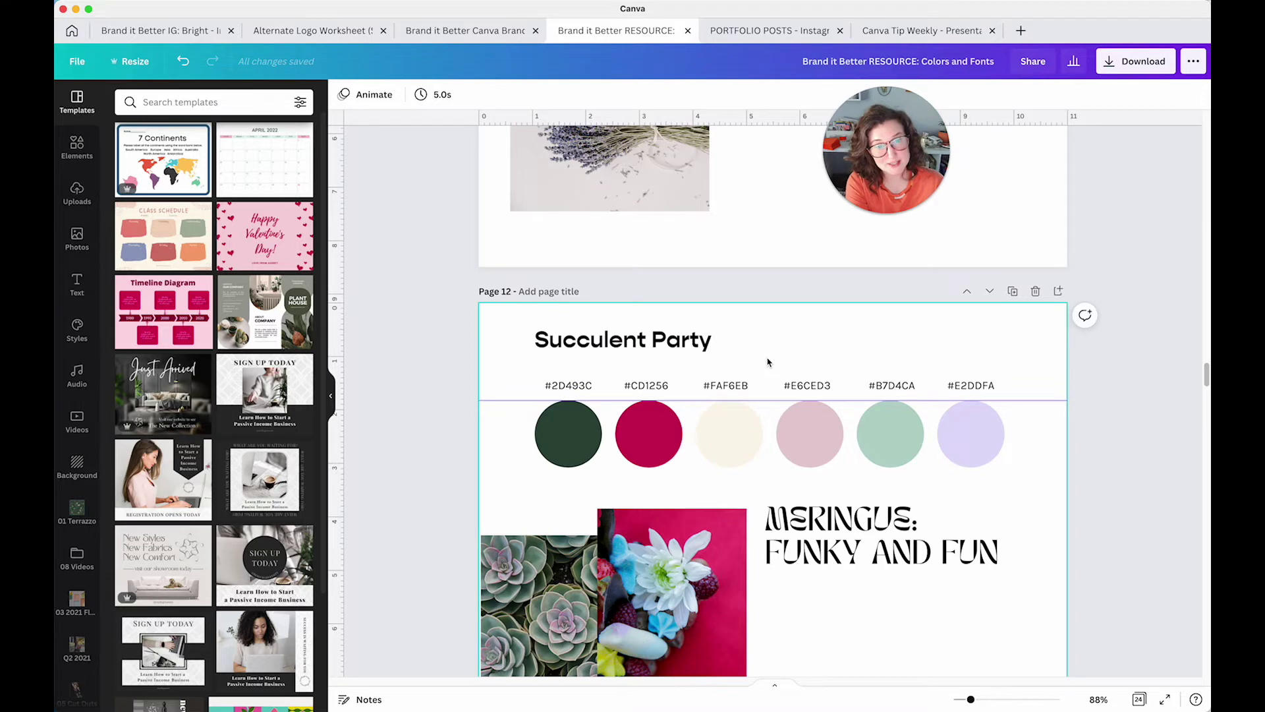
scroll(760, 363, "up", 10)
scroll(760, 367, "down", 3)
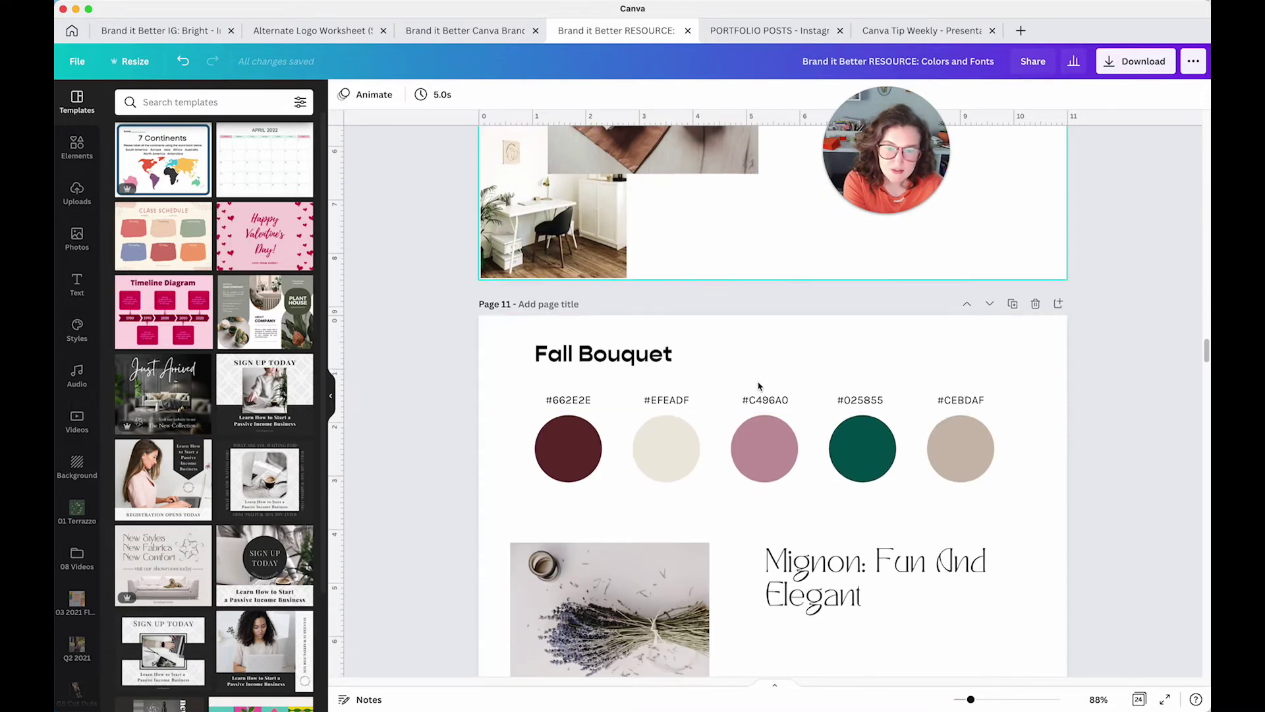
left_click(749, 350)
left_click(702, 504)
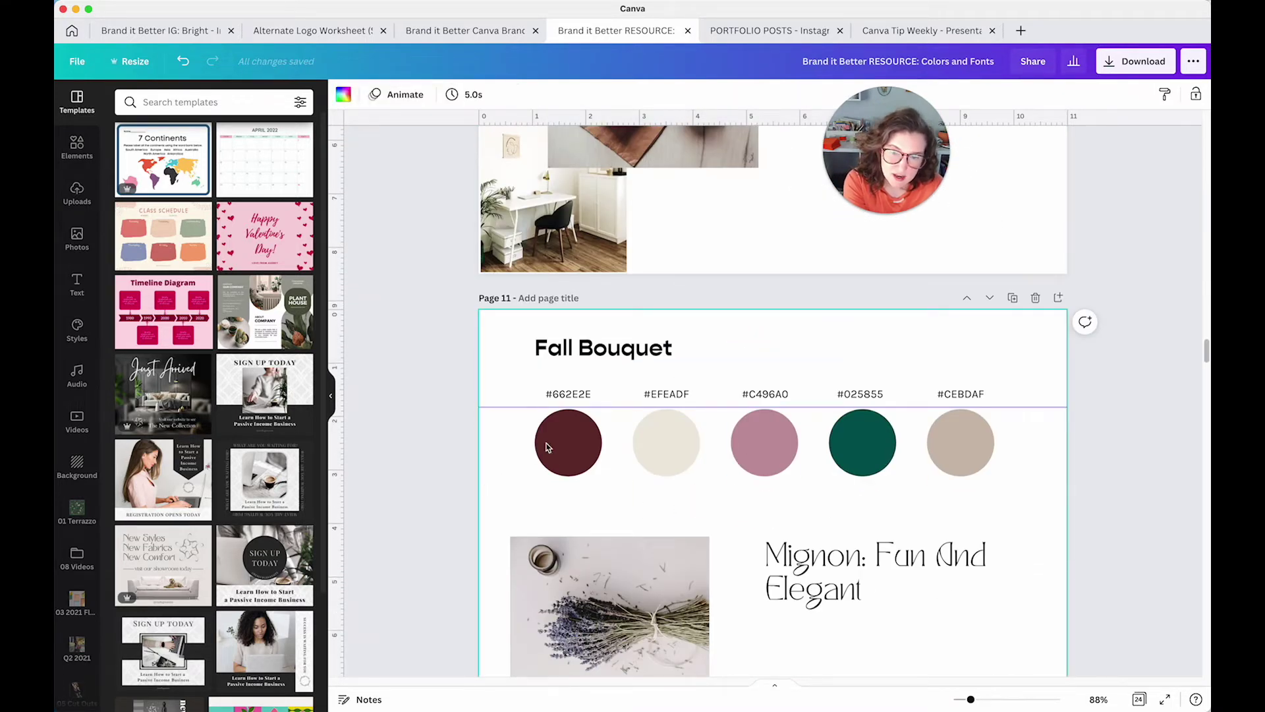
left_click_drag(526, 393, 1031, 435)
left_click(962, 437)
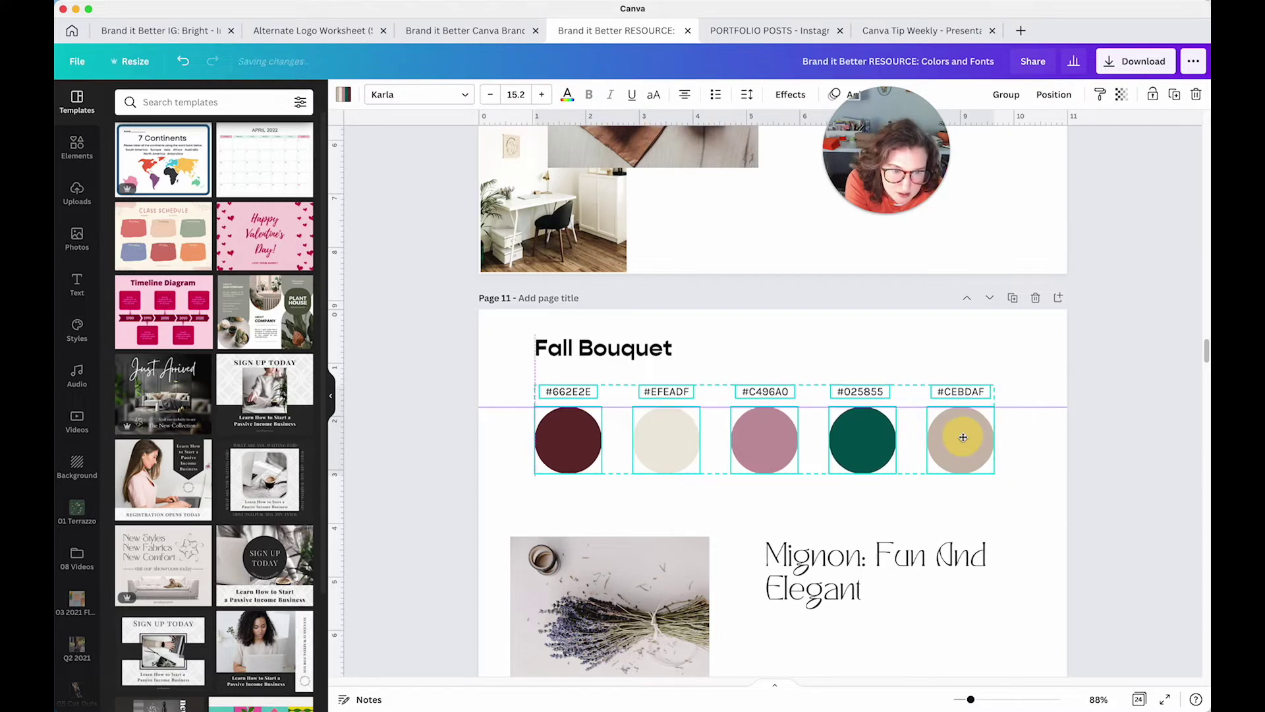
left_click(886, 356)
Look through the palette pages, then return to the Canva Tip Weekly design
scroll(505, 349, "up", 5)
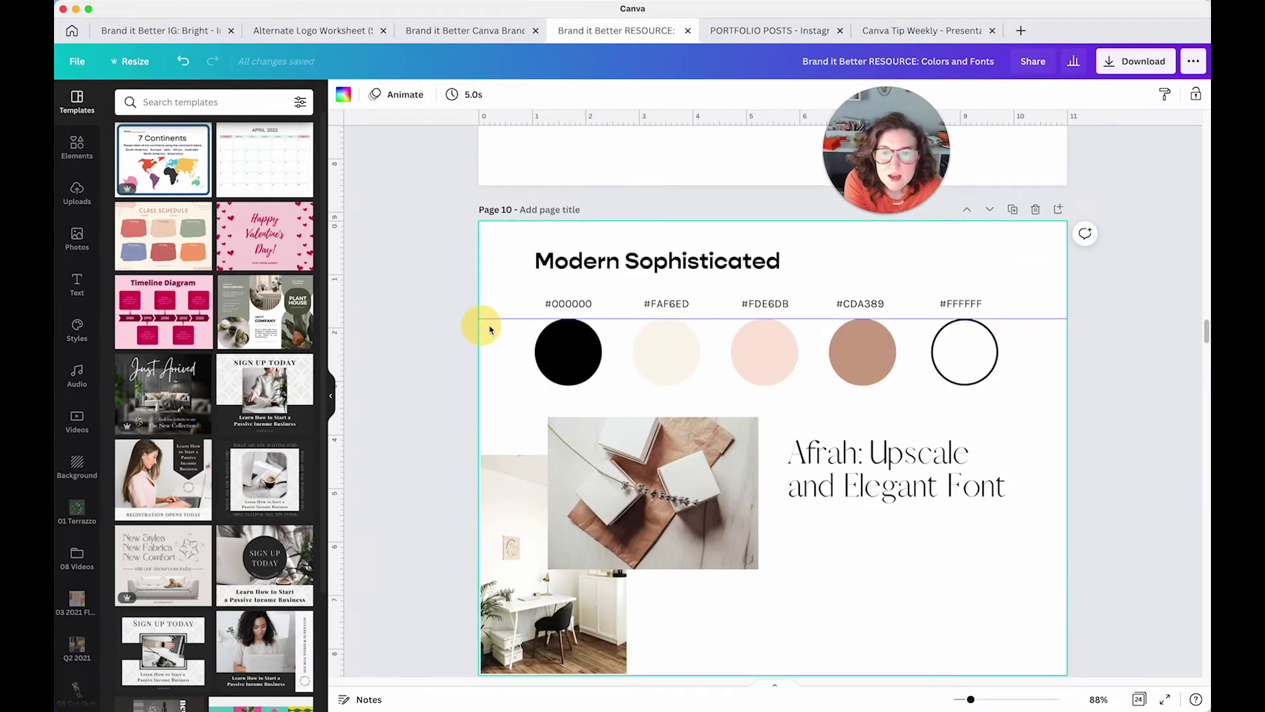
scroll(494, 333, "up", 3)
left_click(518, 346)
scroll(517, 350, "up", 8)
scroll(517, 350, "up", 5)
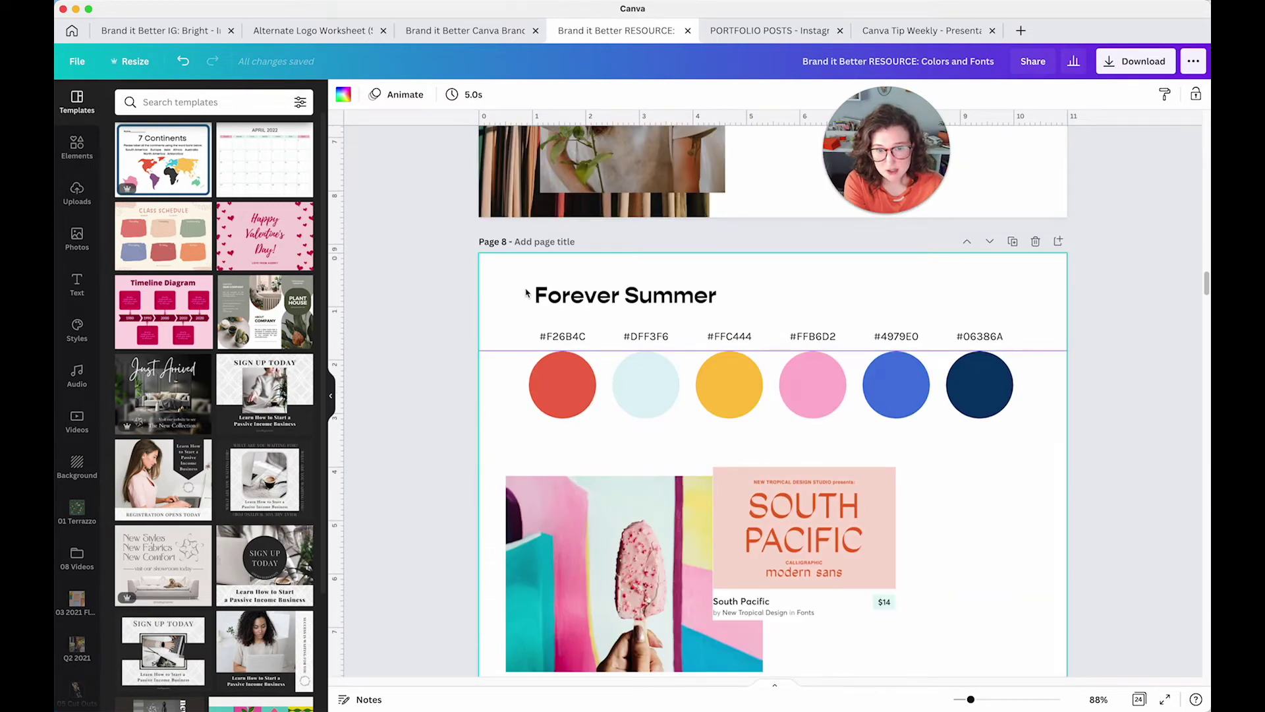
scroll(526, 293, "up", 8)
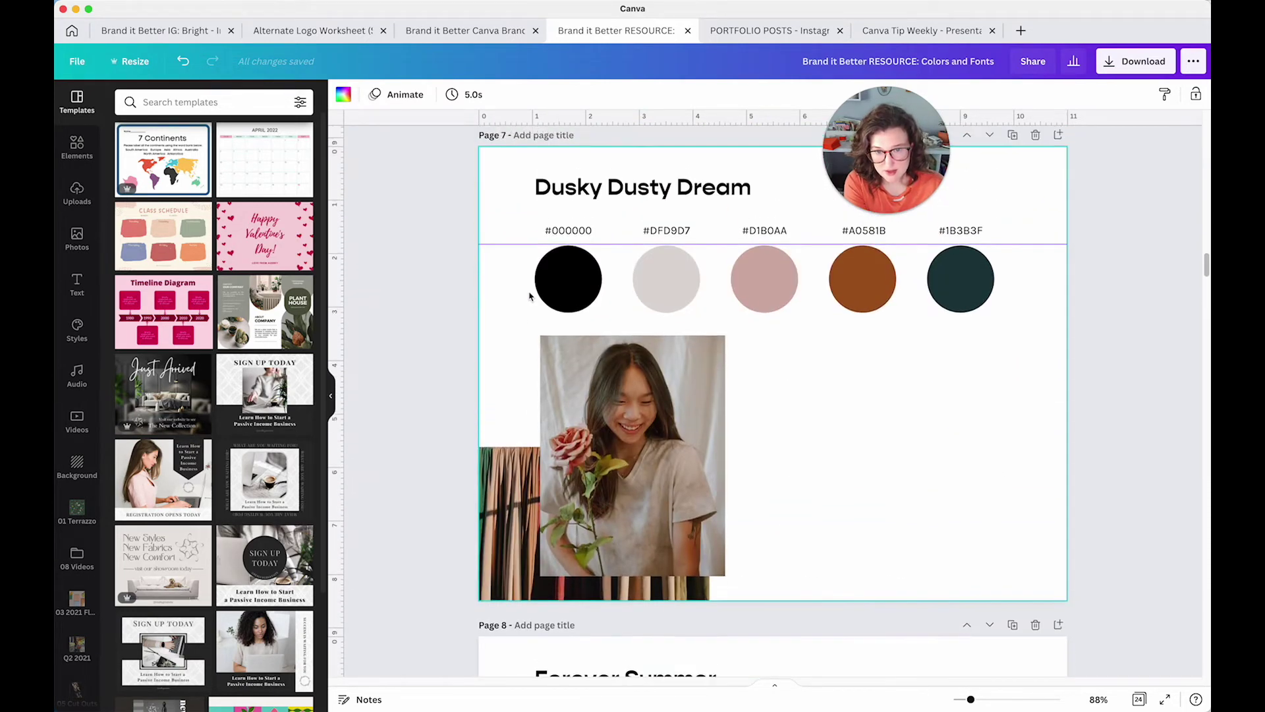
scroll(530, 298, "up", 10)
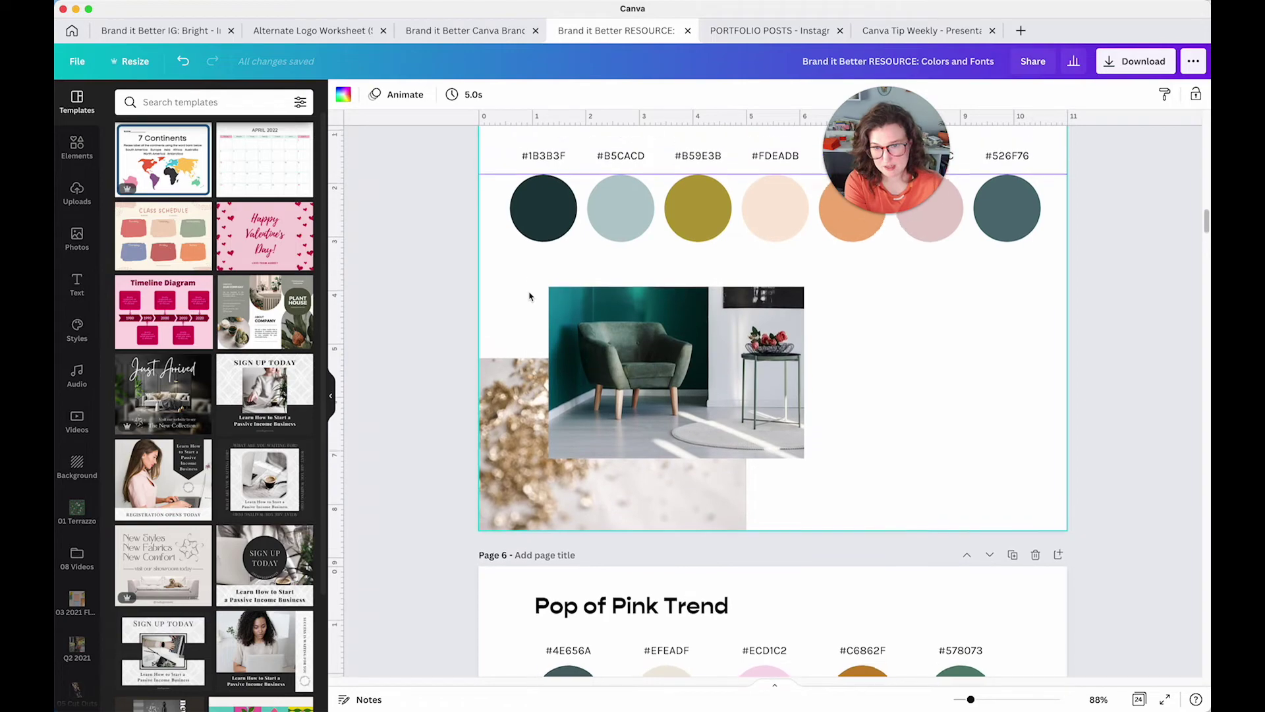
scroll(531, 300, "up", 5)
scroll(531, 300, "down", 15)
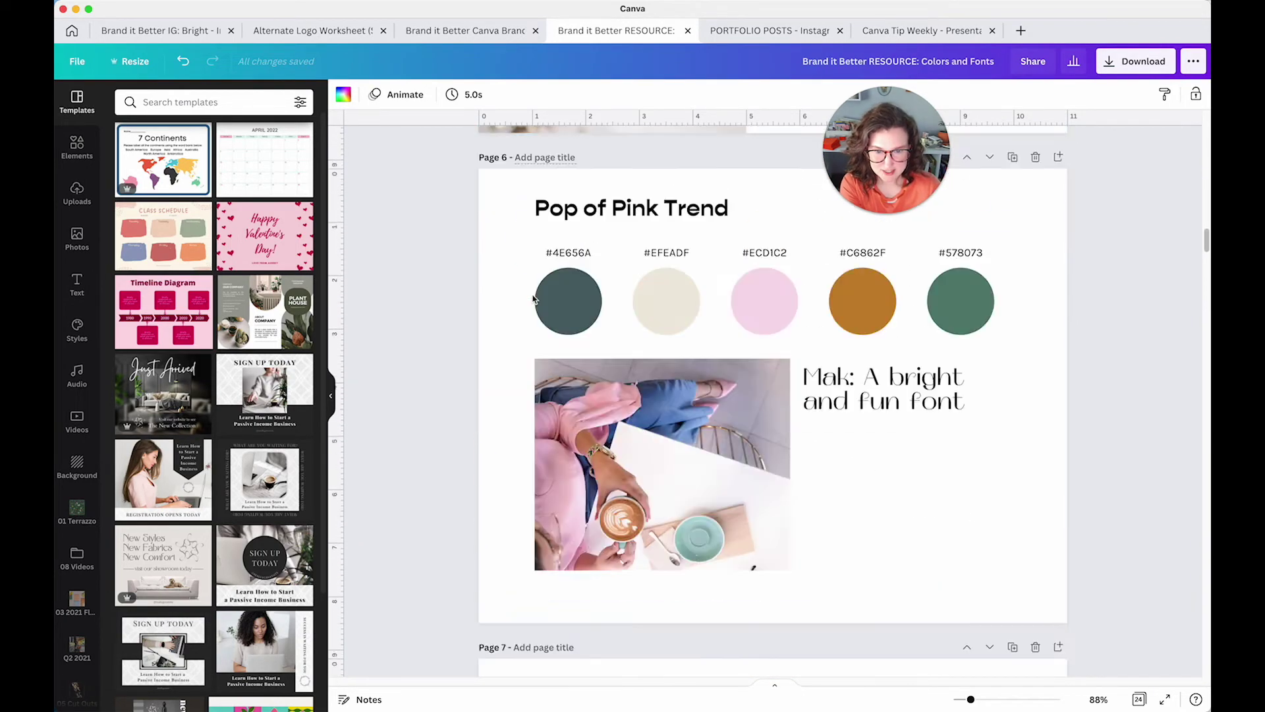
scroll(532, 300, "down", 12)
left_click(922, 30)
Duplicate the coloured-bars page 20 as page 21 and delete its five bars
left_click(650, 472)
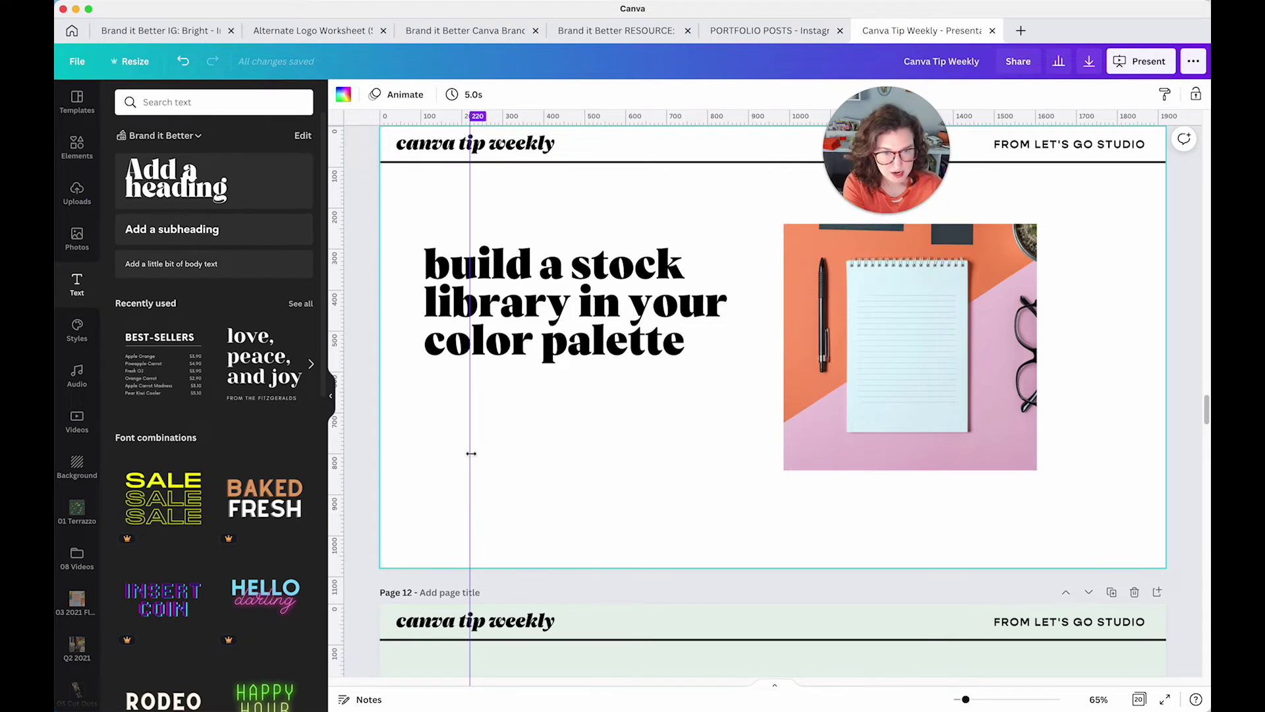
scroll(596, 455, "down", 20)
scroll(596, 454, "down", 20)
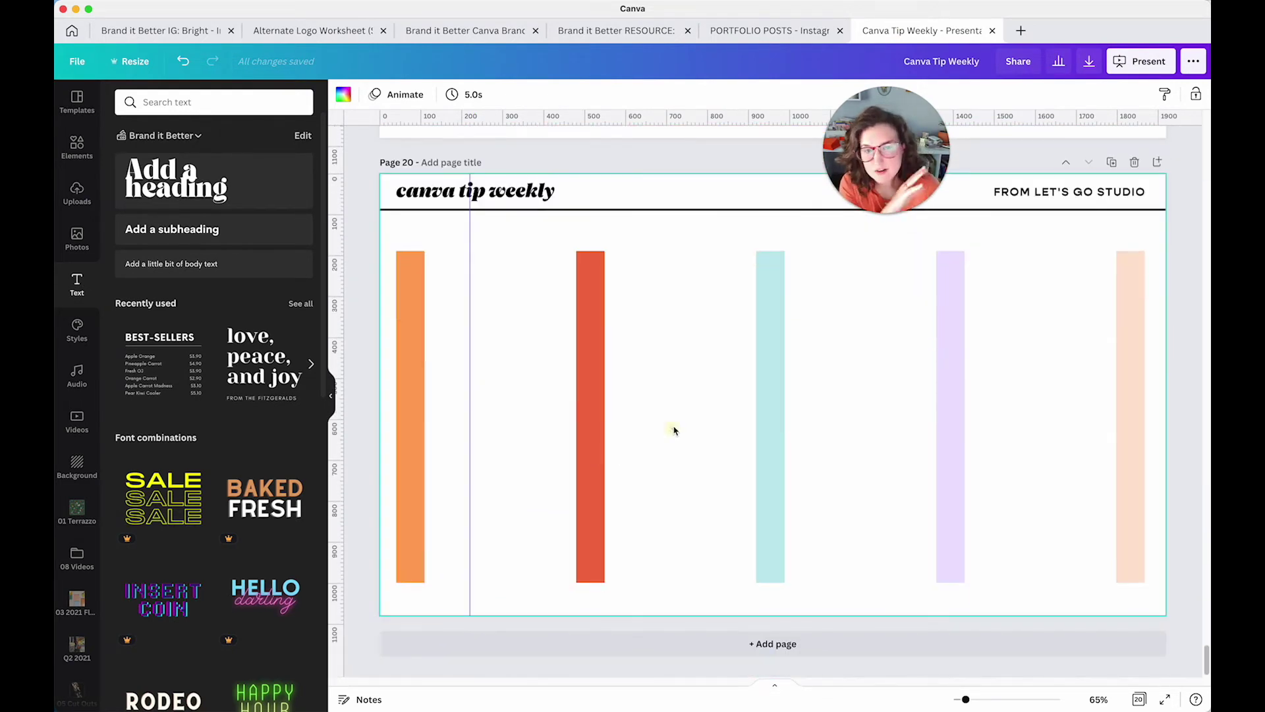
left_click(1113, 162)
left_click_drag(355, 437, 1153, 524)
key("Delete")
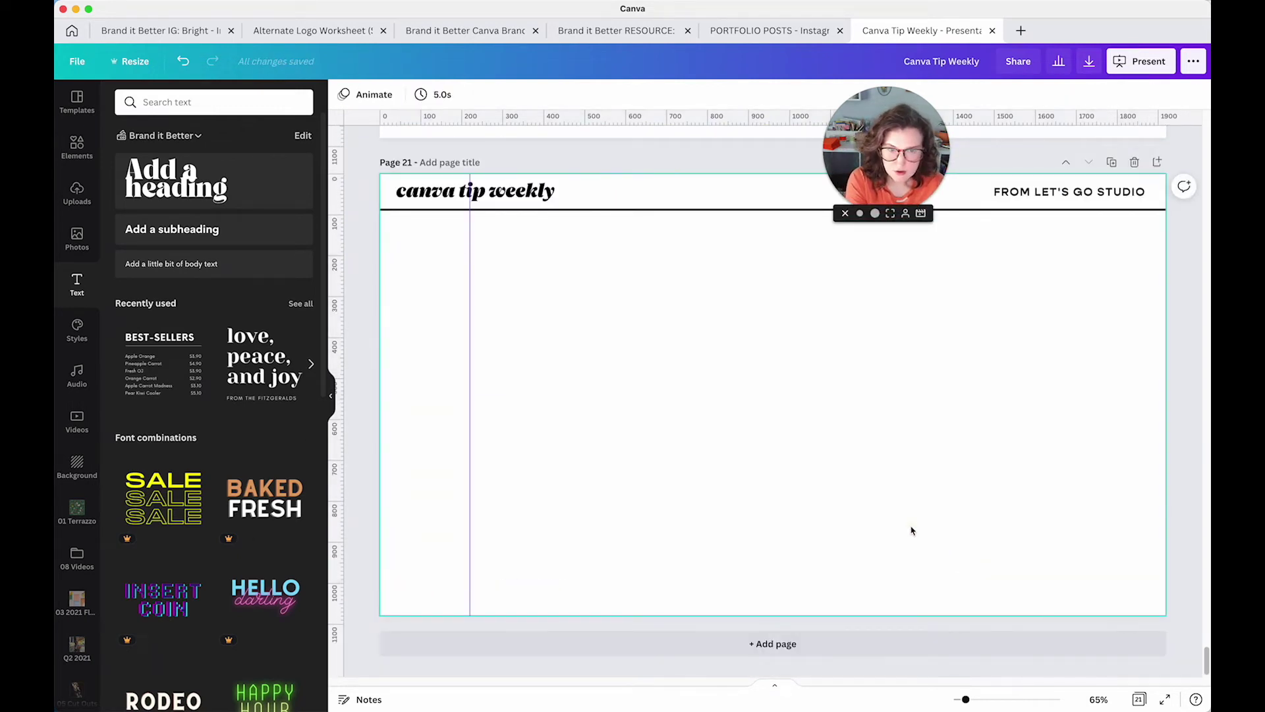
Turn on Show margins from the File menu and review the page's guide options
left_click(135, 66)
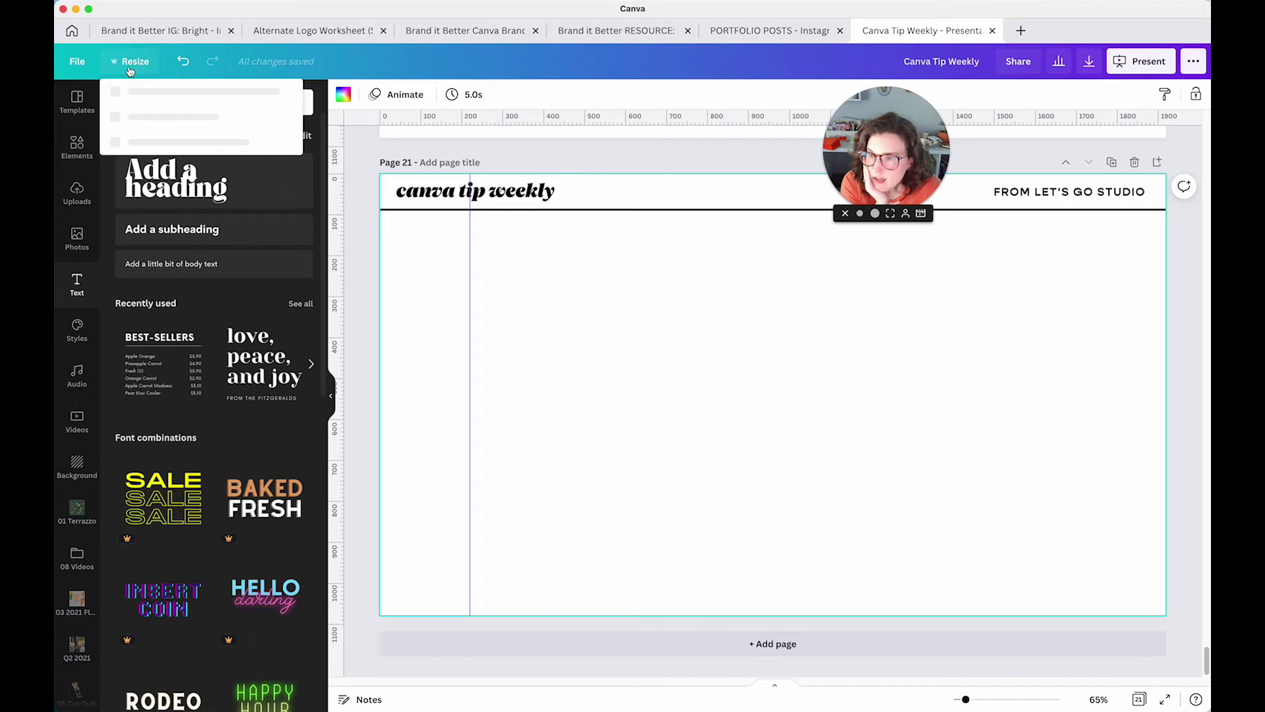
left_click(77, 62)
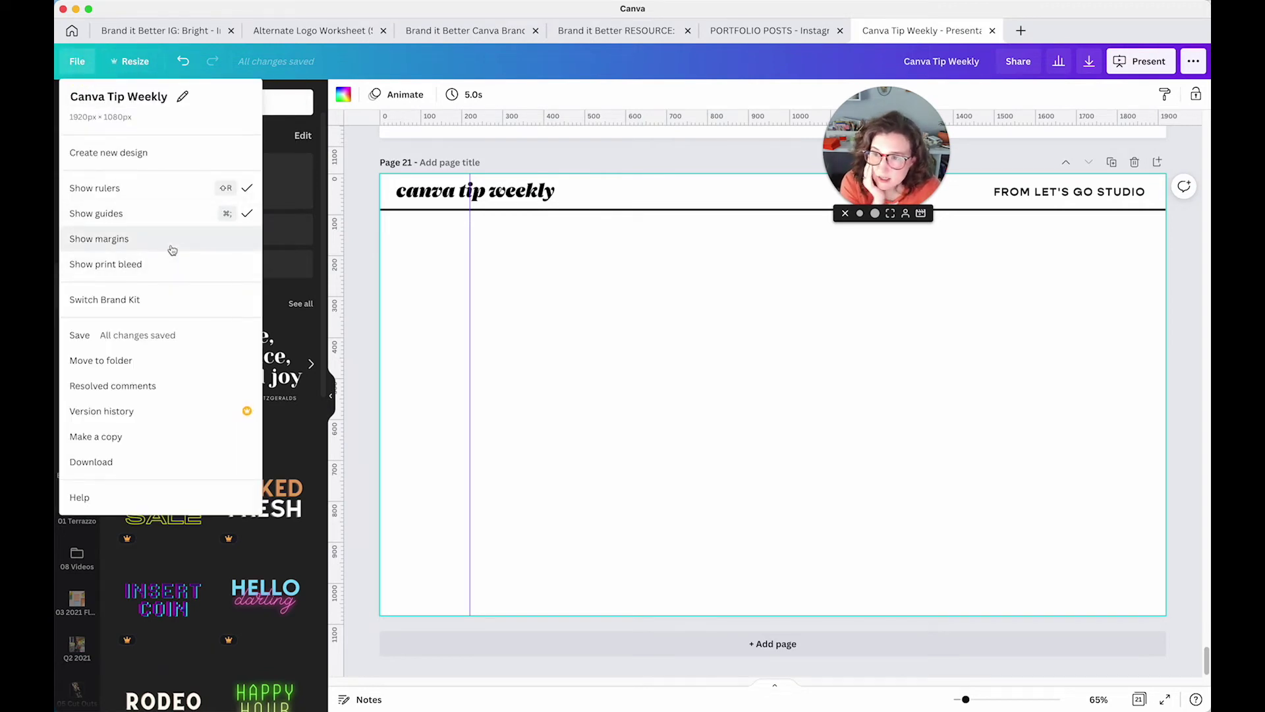
left_click(173, 248)
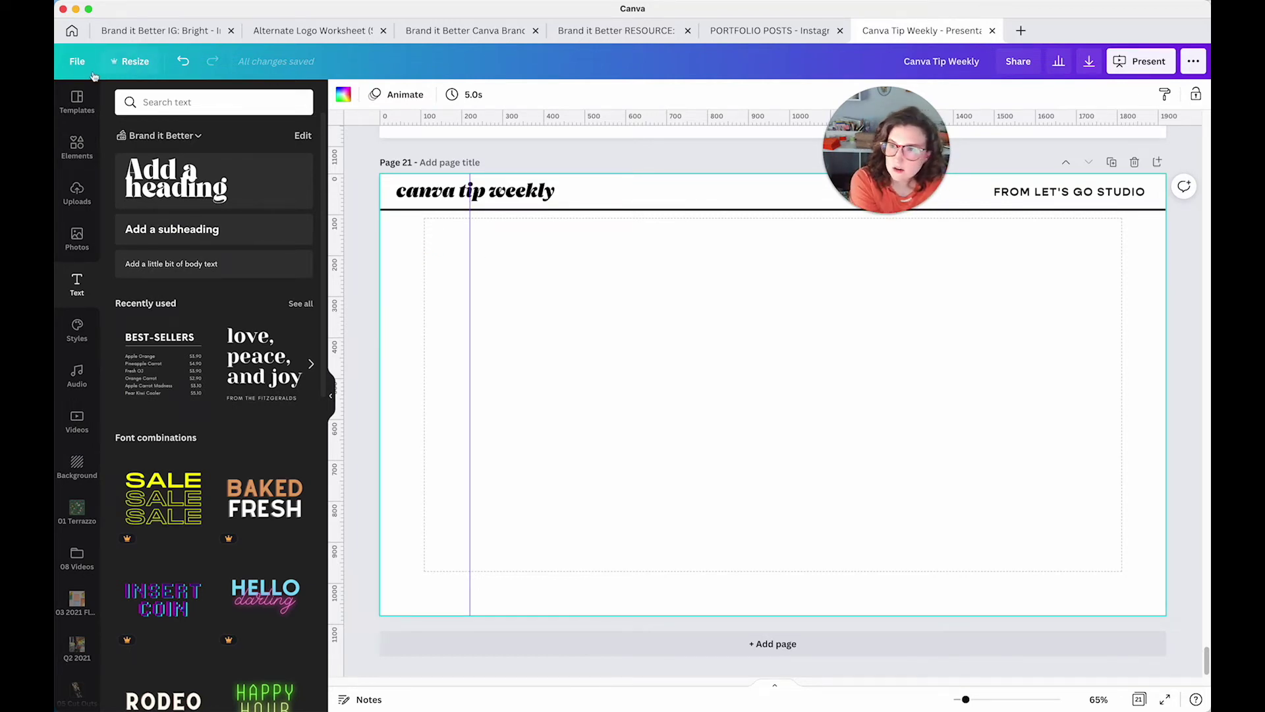
left_click(76, 61)
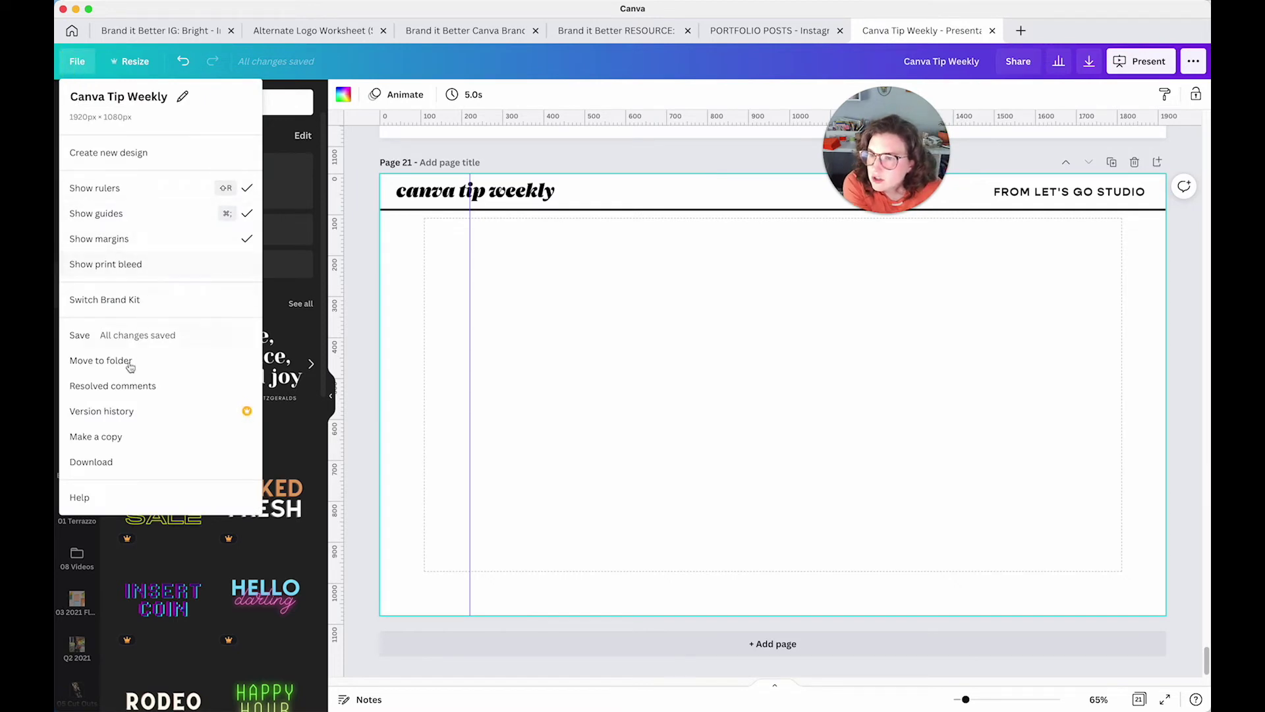
left_click(396, 253)
right_click(426, 255)
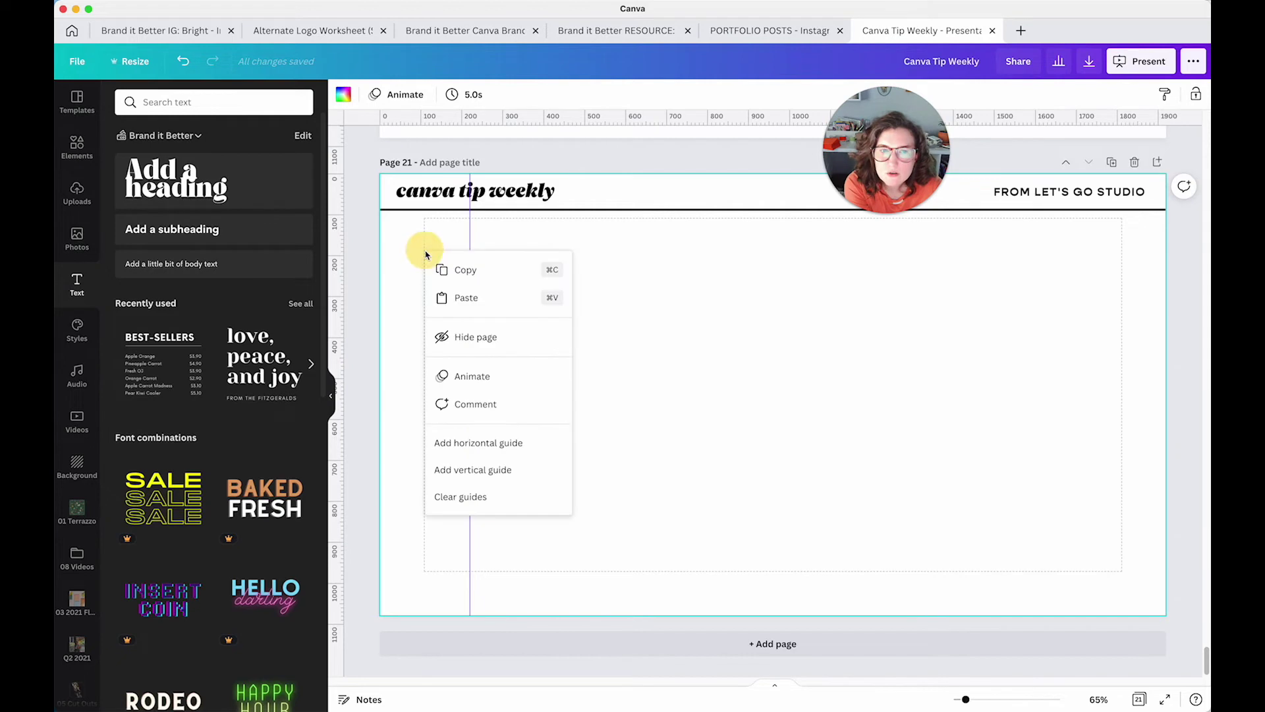
left_click(401, 238)
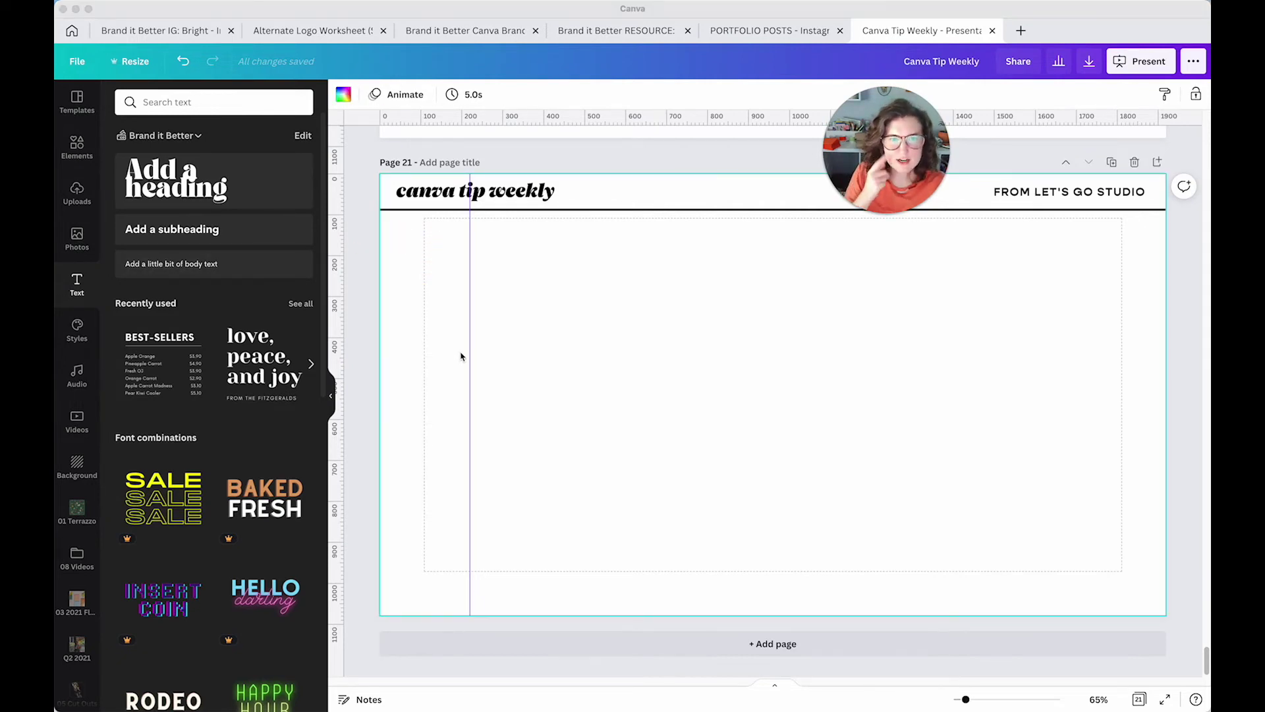
left_click(487, 353)
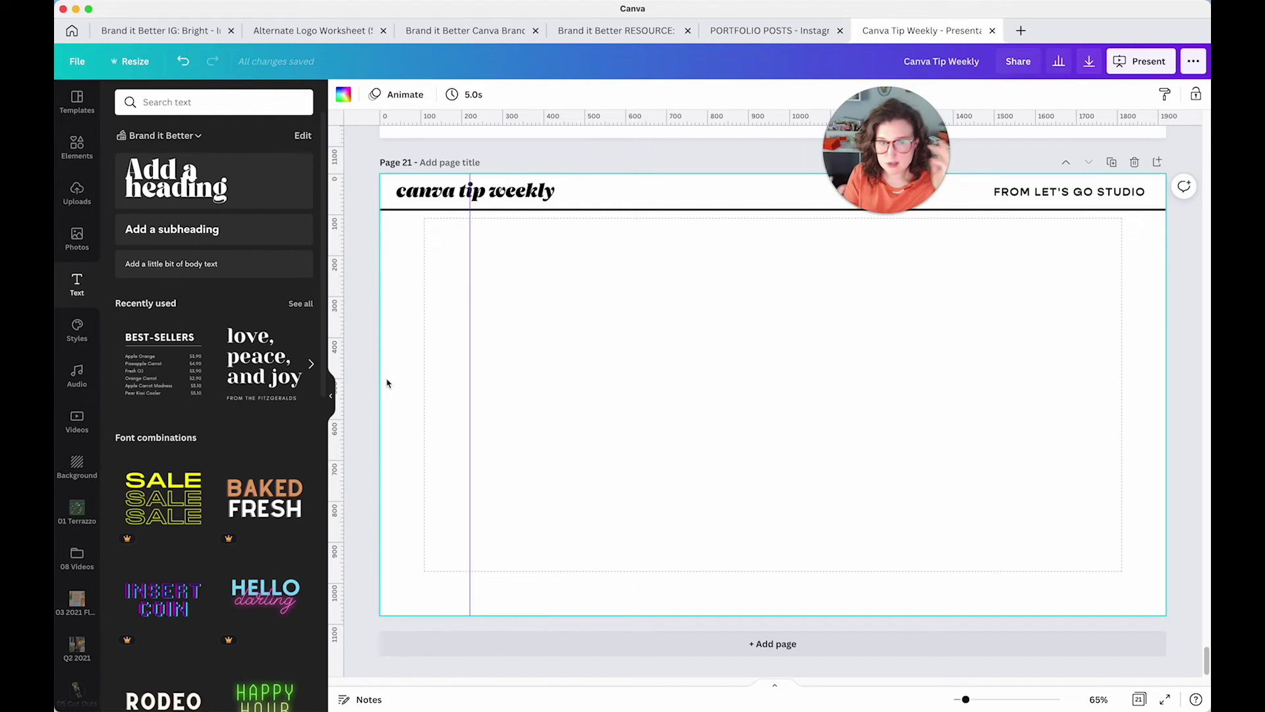
Delete the canva tip weekly heading, rule, FROM LET'S GO STUDIO text and vertical guide, then start a name text box
left_click_drag(649, 385, 437, 155)
key("Delete")
left_click(1031, 188)
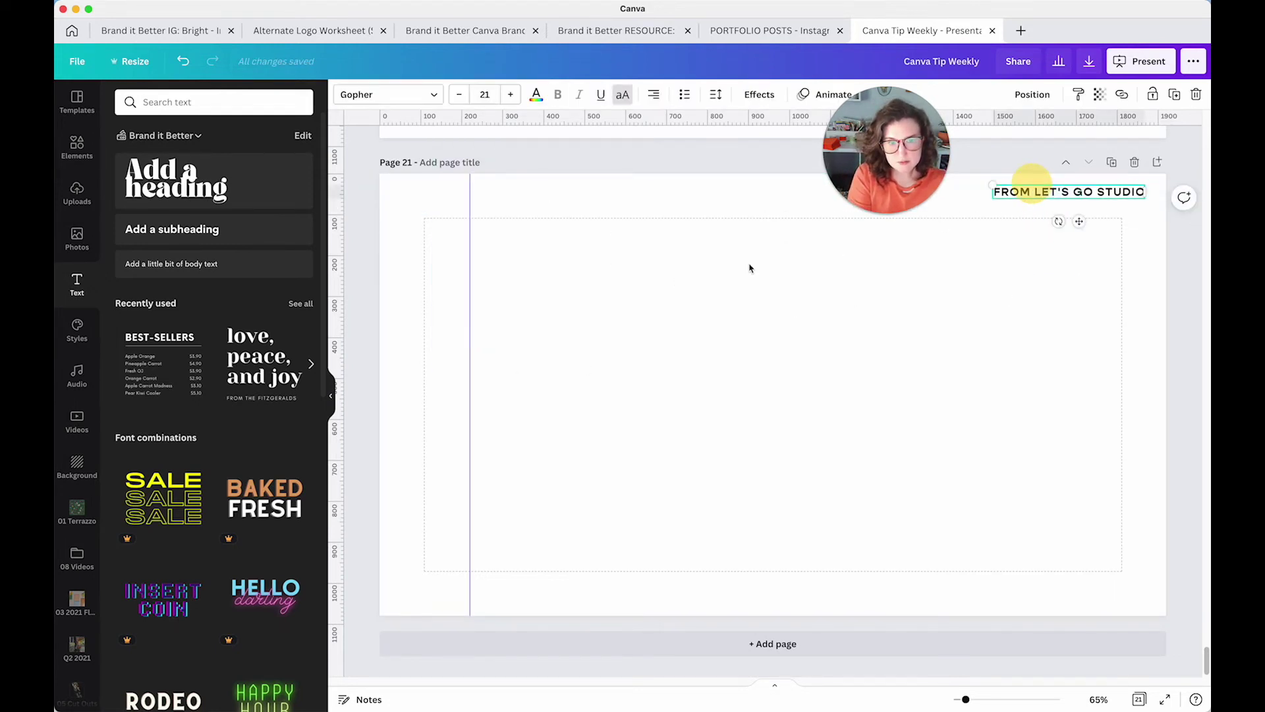
key("Delete")
left_click_drag(468, 294, 340, 290)
left_click(559, 314)
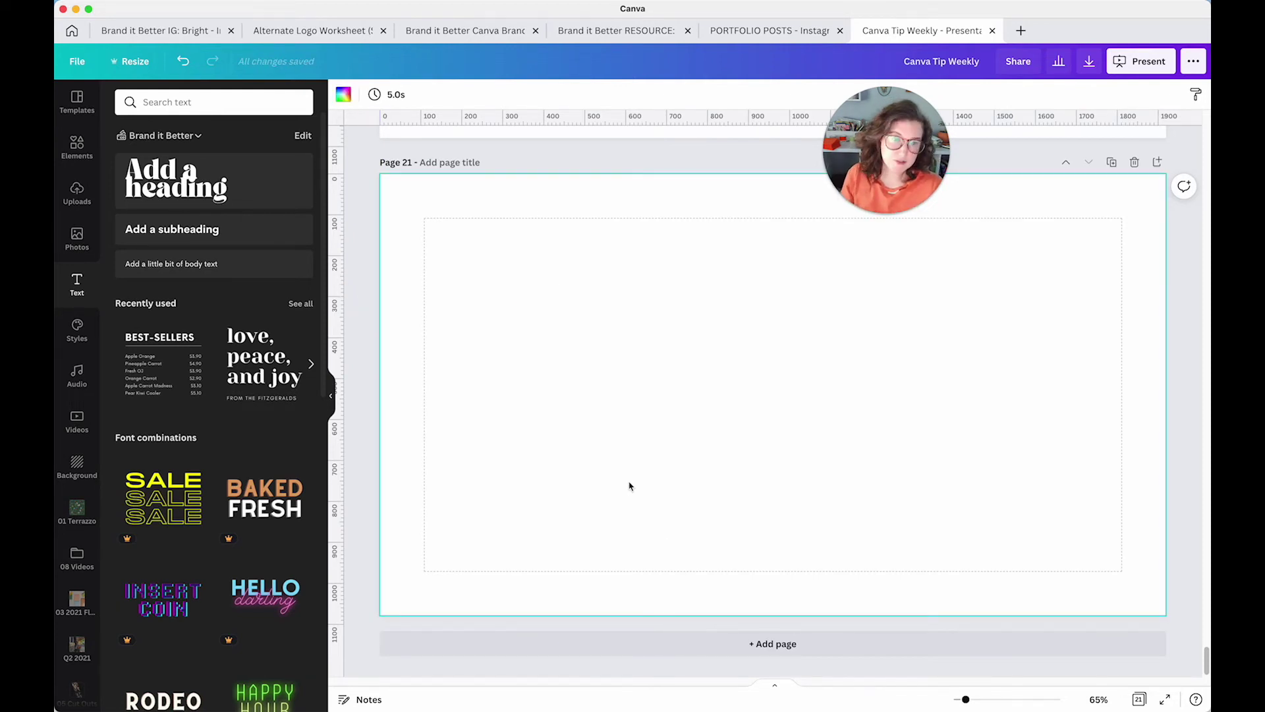
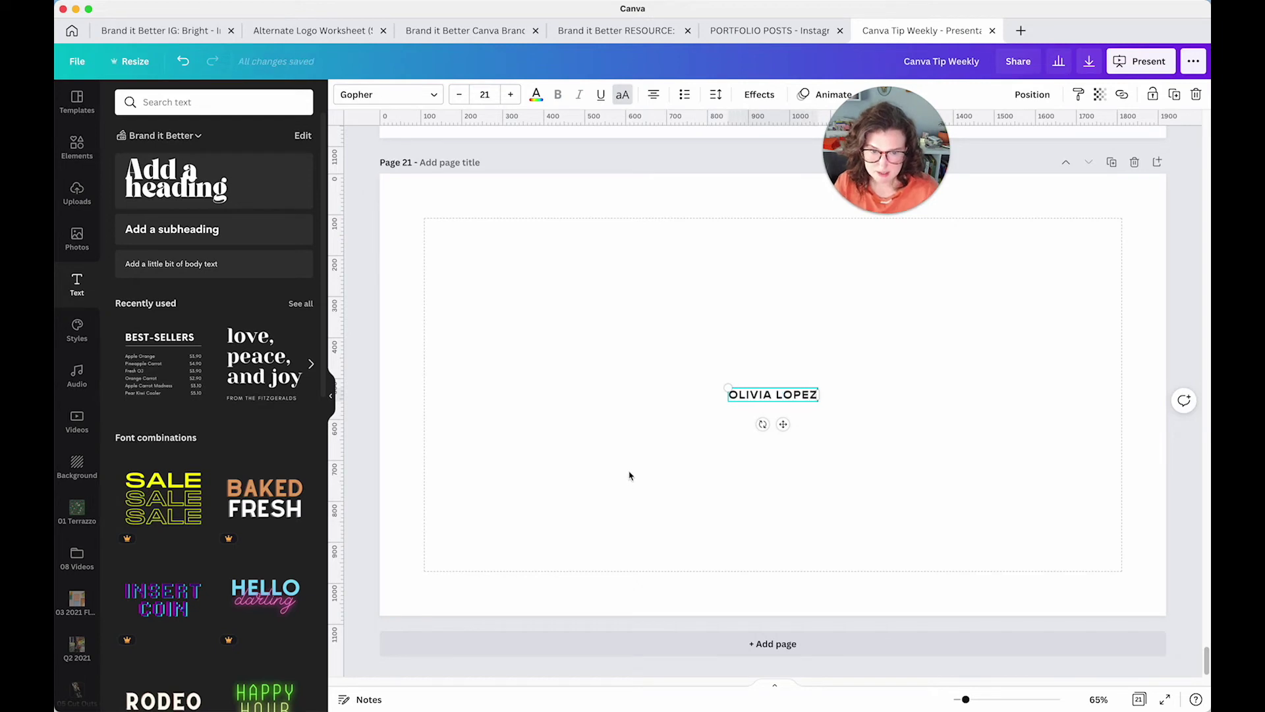
Enlarge the name text and position it top-left inside Page 21's margins
left_click(709, 440)
left_click_drag(745, 394, 915, 412)
left_click_drag(771, 342, 701, 246)
left_click(643, 355)
left_click(753, 346)
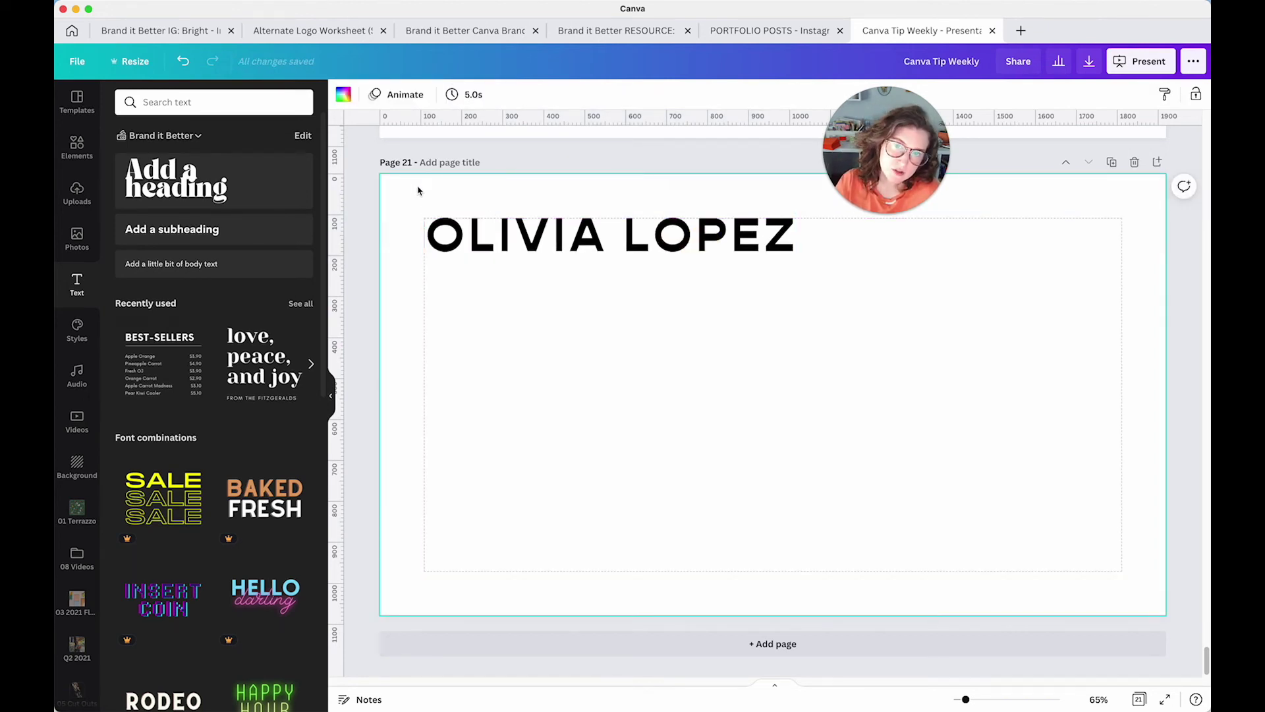
left_click_drag(591, 255, 600, 294)
left_click(602, 409)
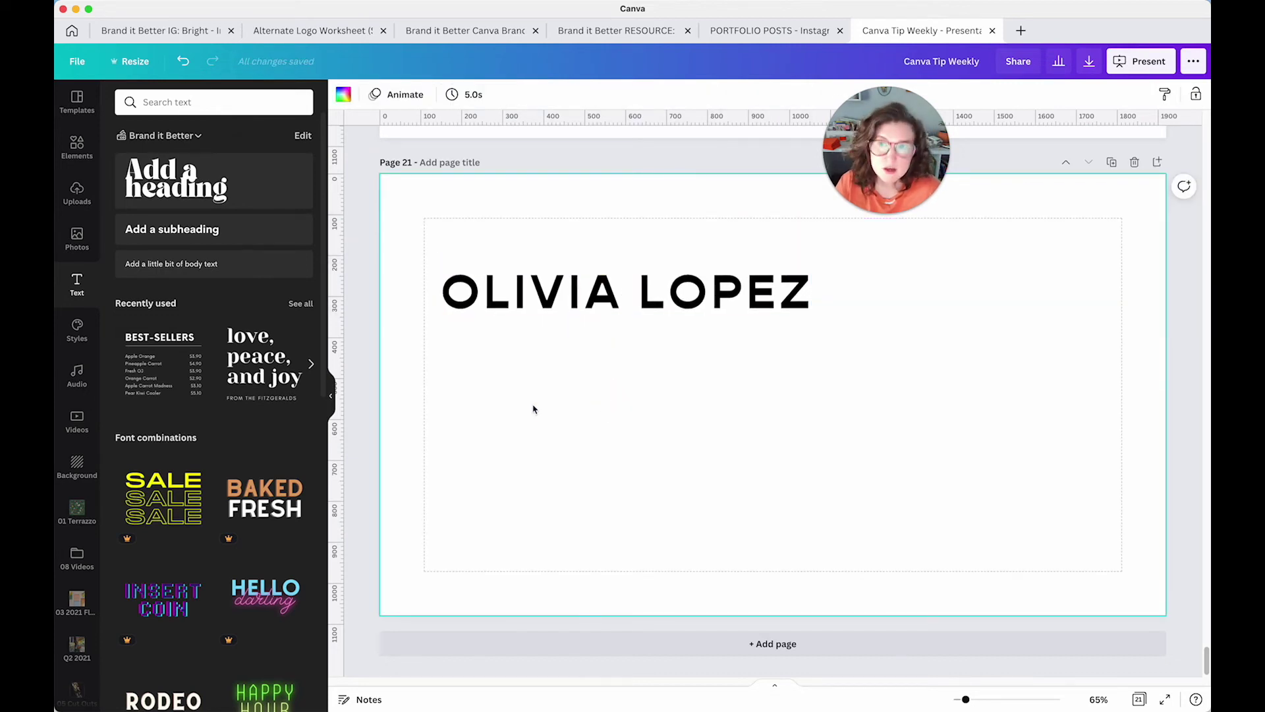
Turn on the print bleed border from the File menu
left_click(77, 61)
left_click(99, 262)
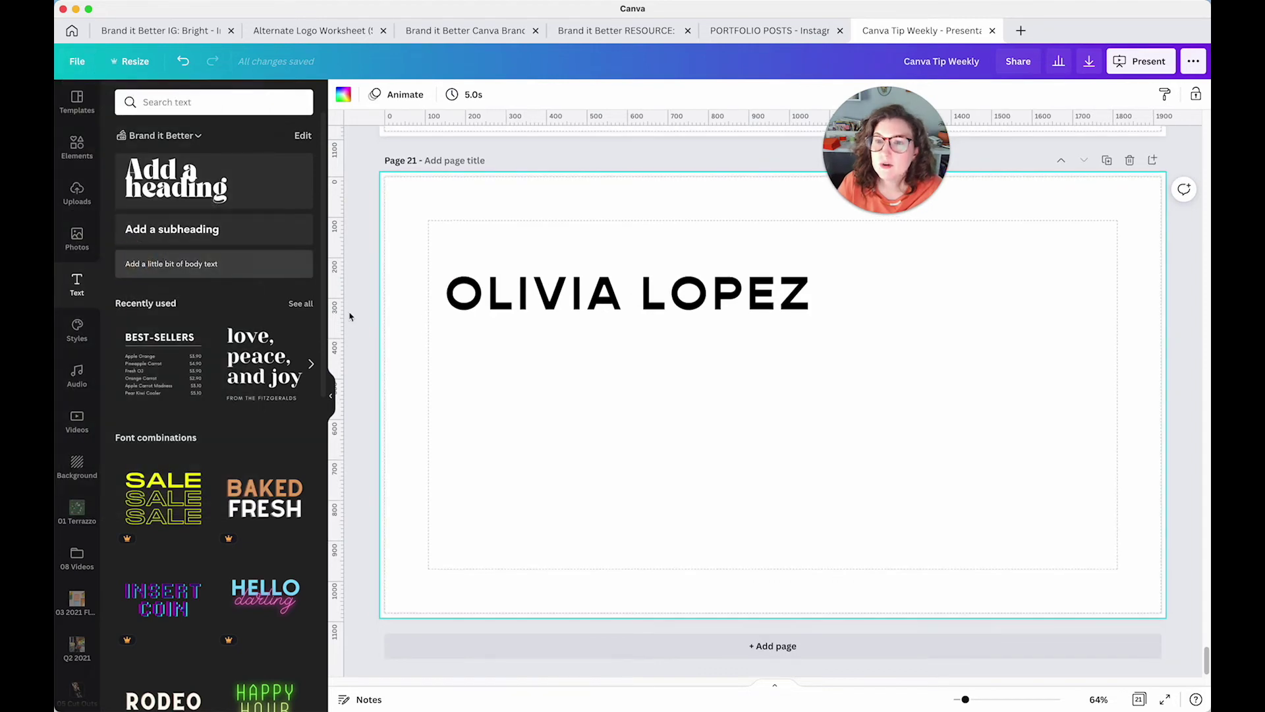
left_click(630, 385)
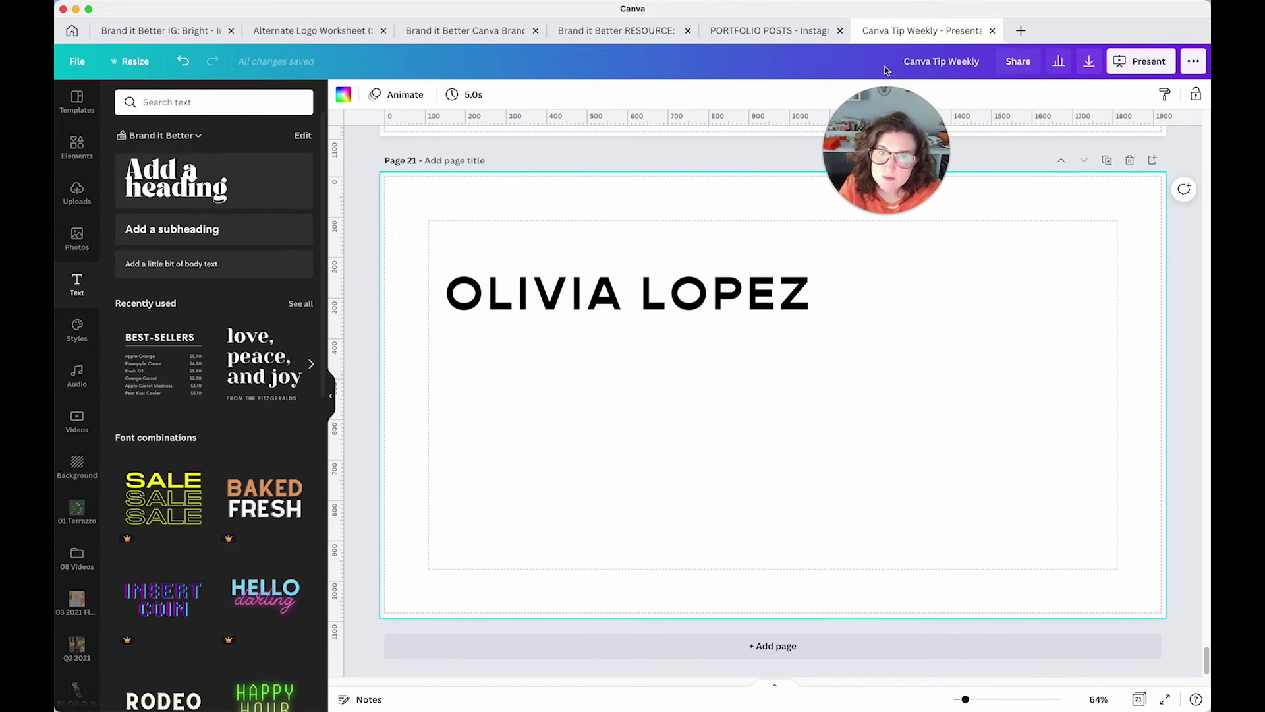
left_click(1021, 30)
Search 'bus' and create a new business card design
double_click(1023, 62)
type("bus")
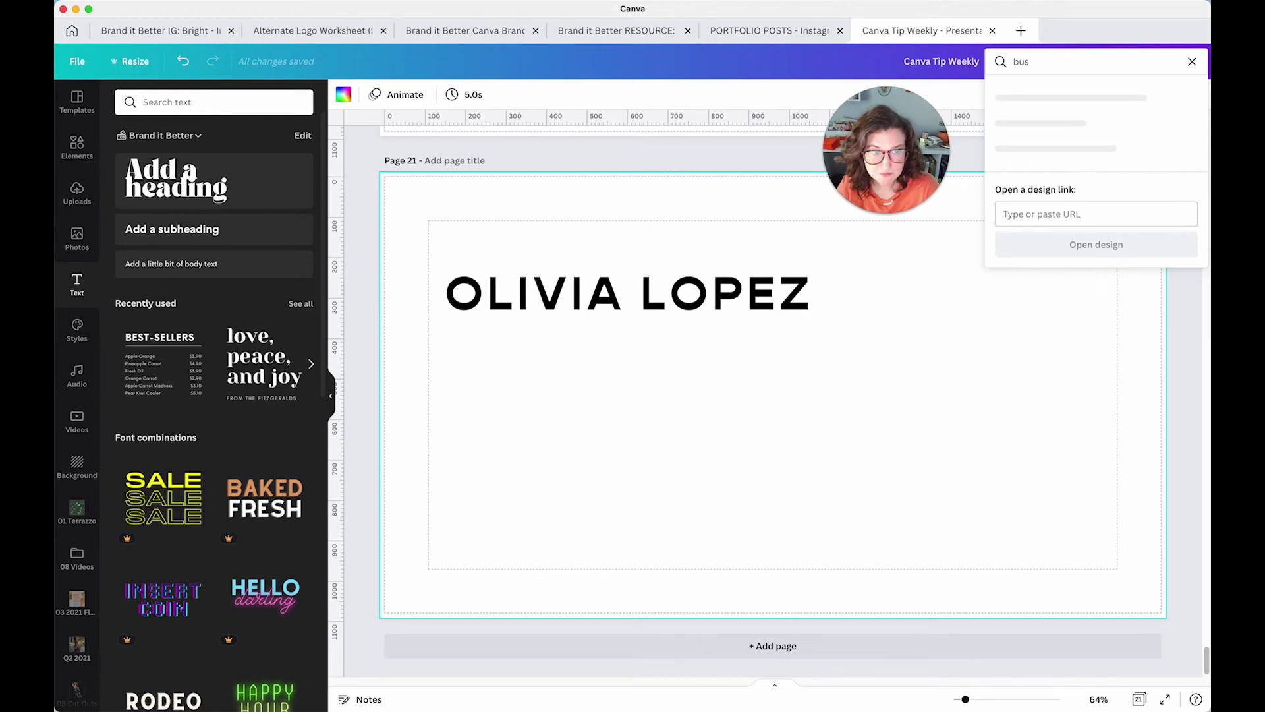
left_click(1045, 92)
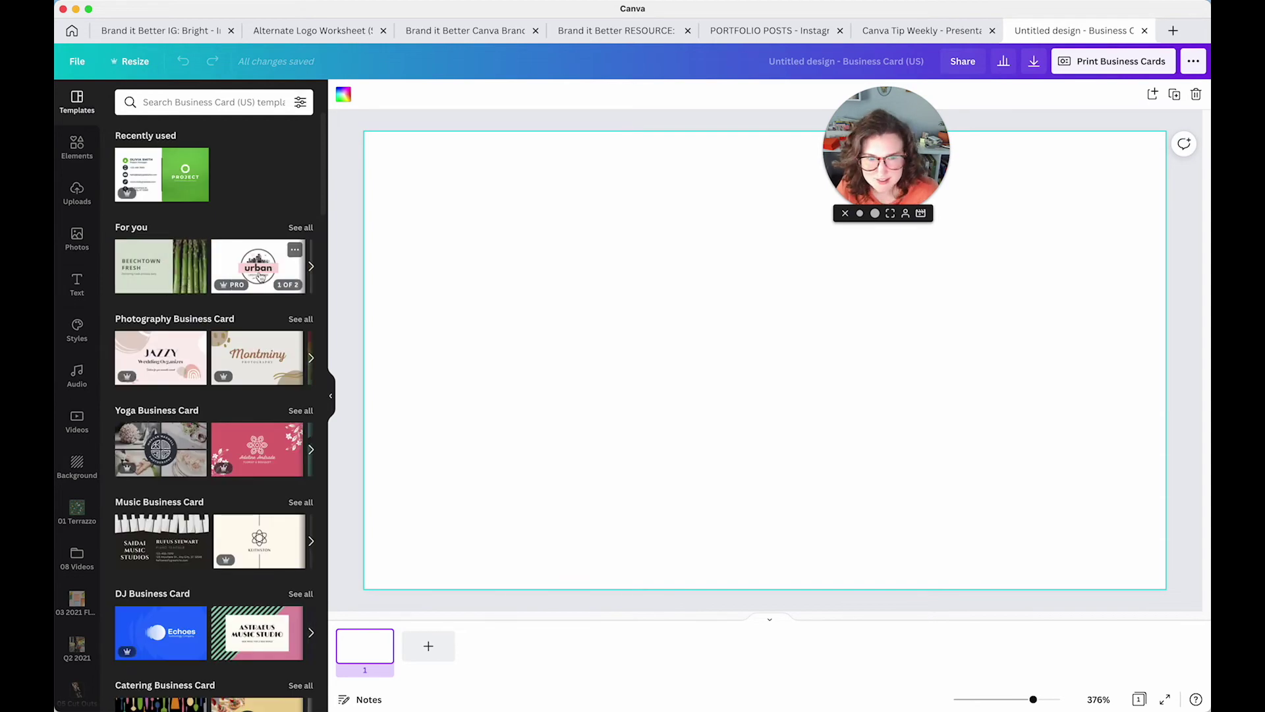
Open the Pale Pink and Green Geometric tattoo business card template's details
scroll(260, 284, "down", 2)
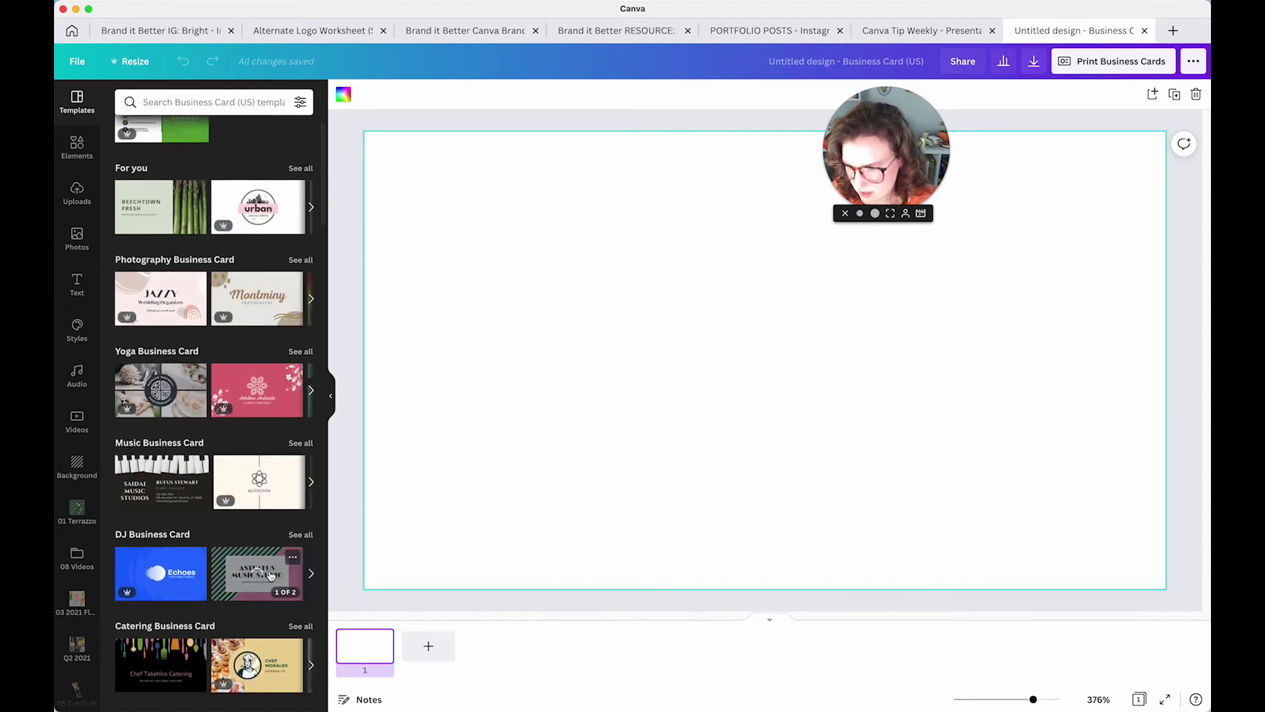
scroll(270, 575, "down", 5)
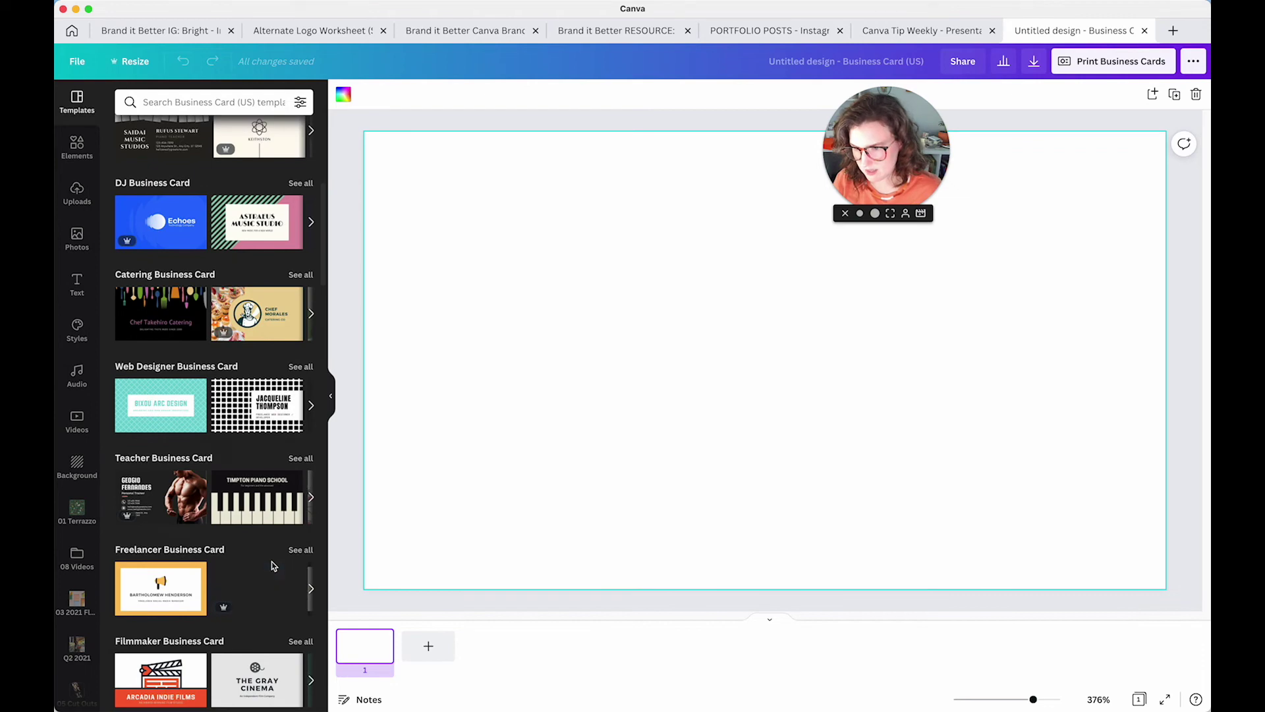
scroll(262, 499, "down", 8)
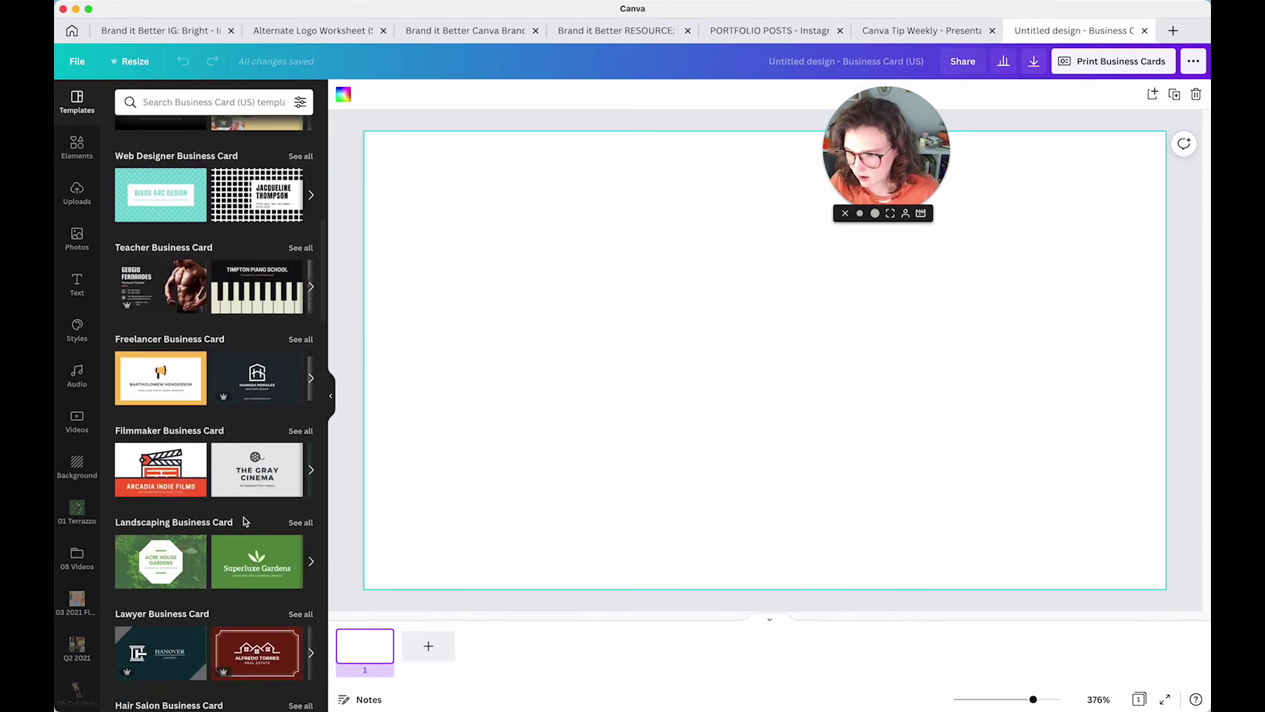
scroll(244, 520, "down", 3)
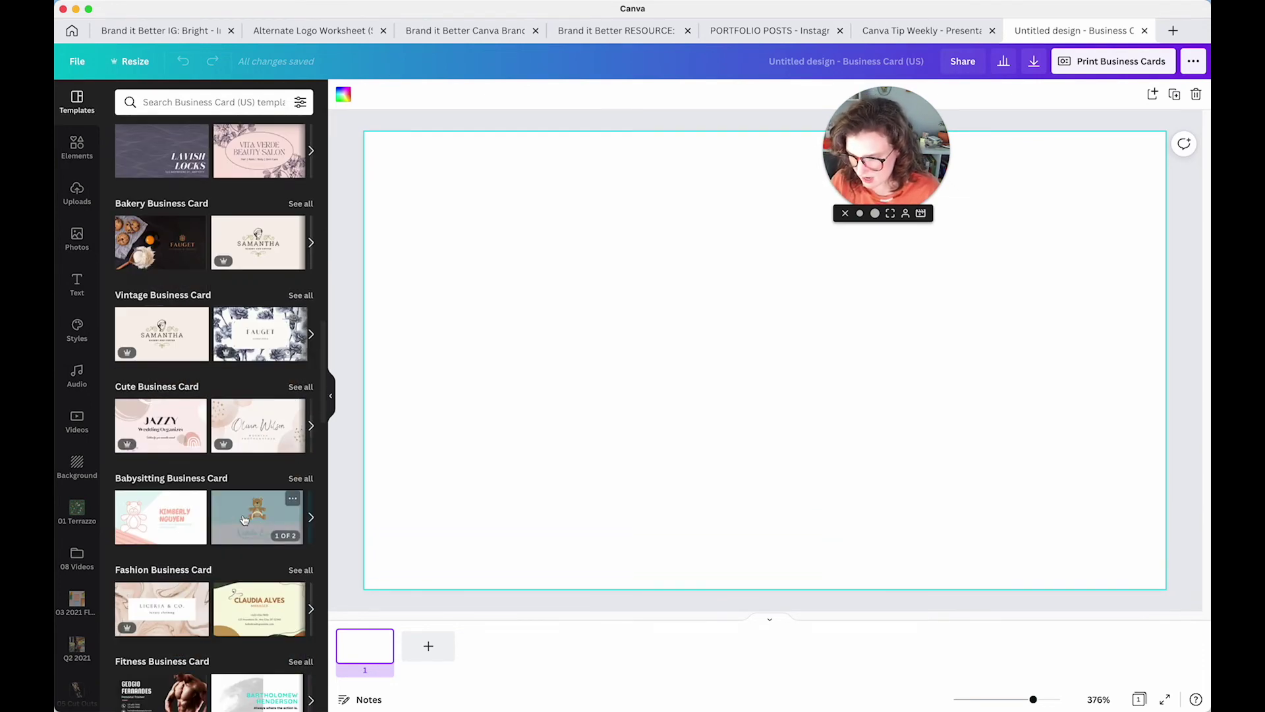
scroll(244, 521, "down", 12)
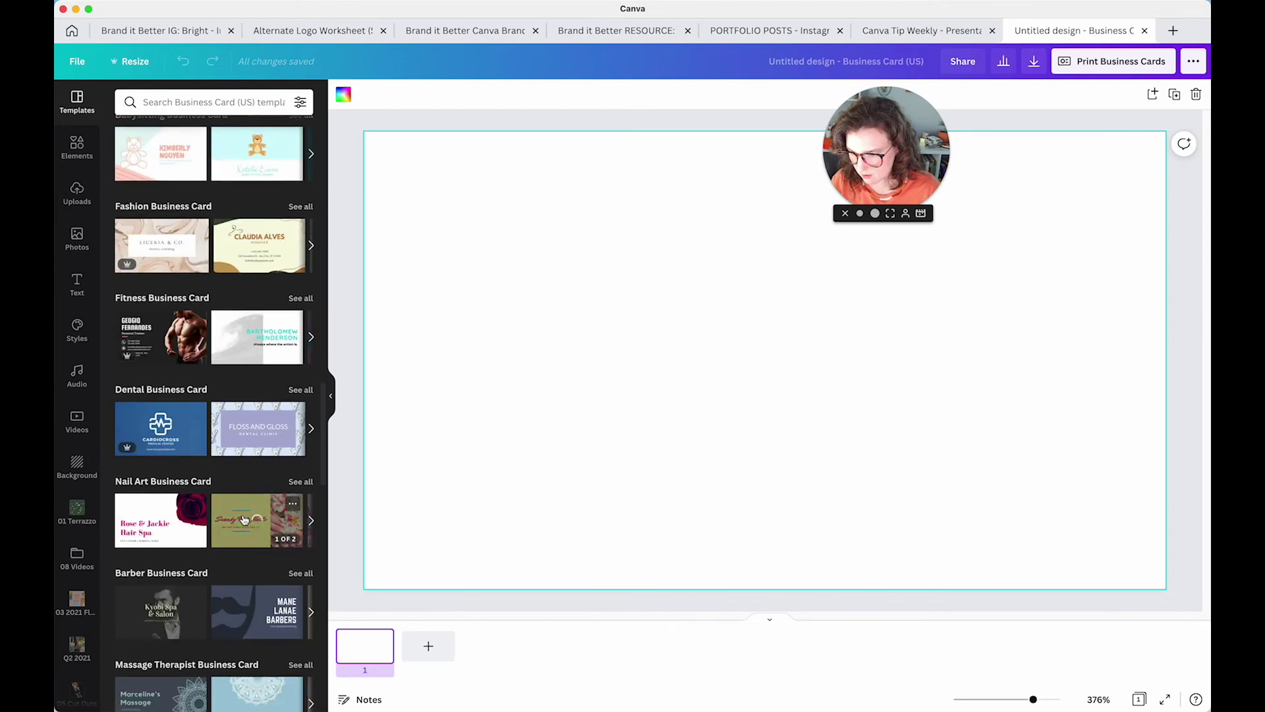
scroll(243, 520, "down", 2)
left_click(152, 432)
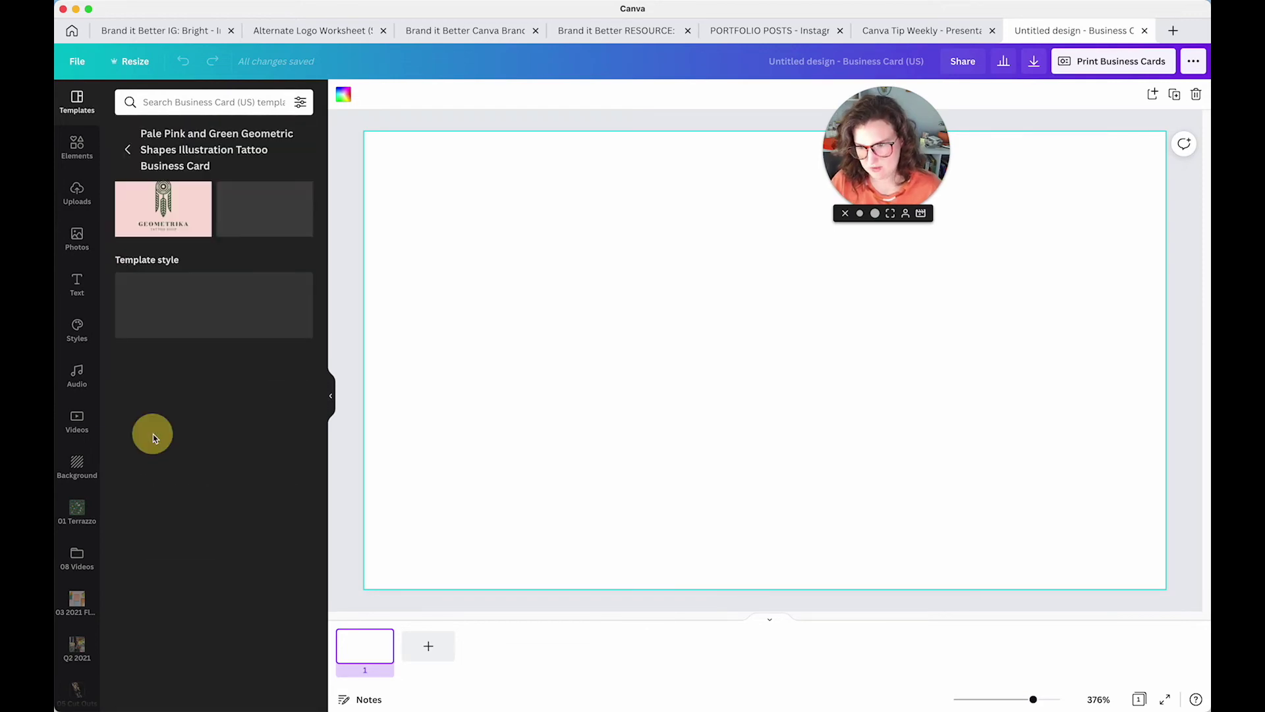
Apply the pink Geometrika tattoo design to the blank business card
left_click(179, 246)
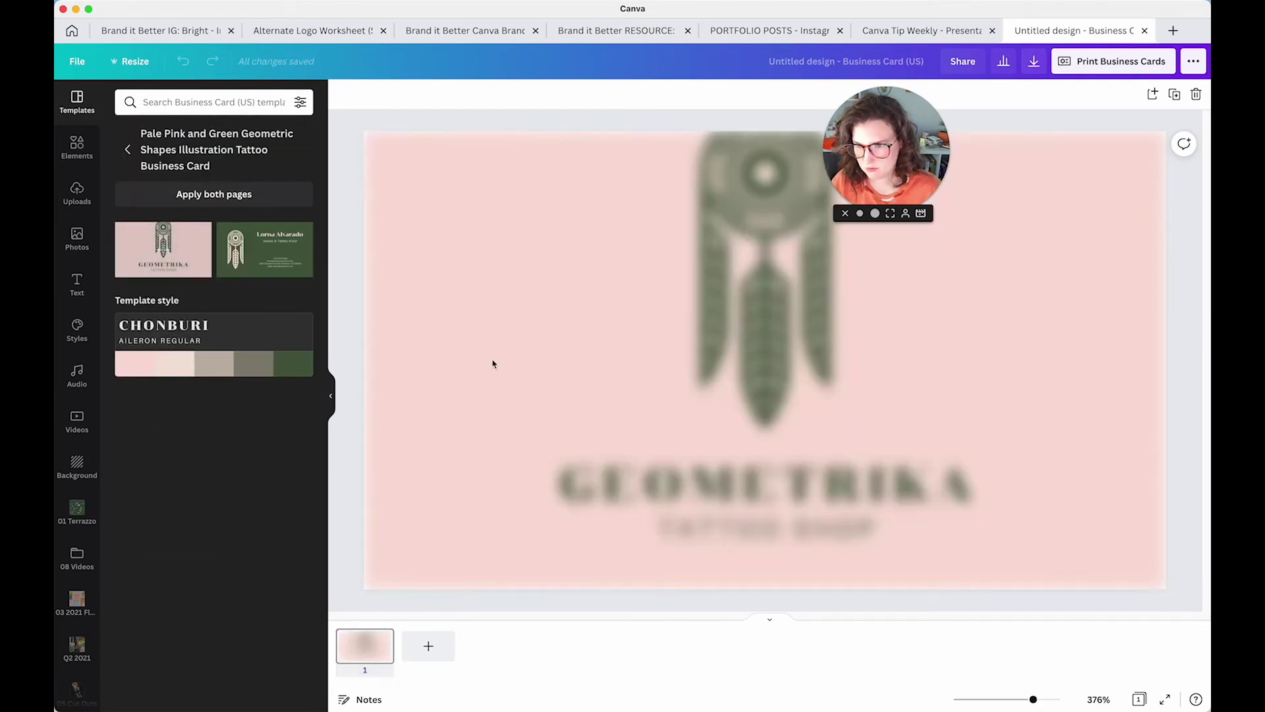
left_click(445, 487)
left_click(448, 422)
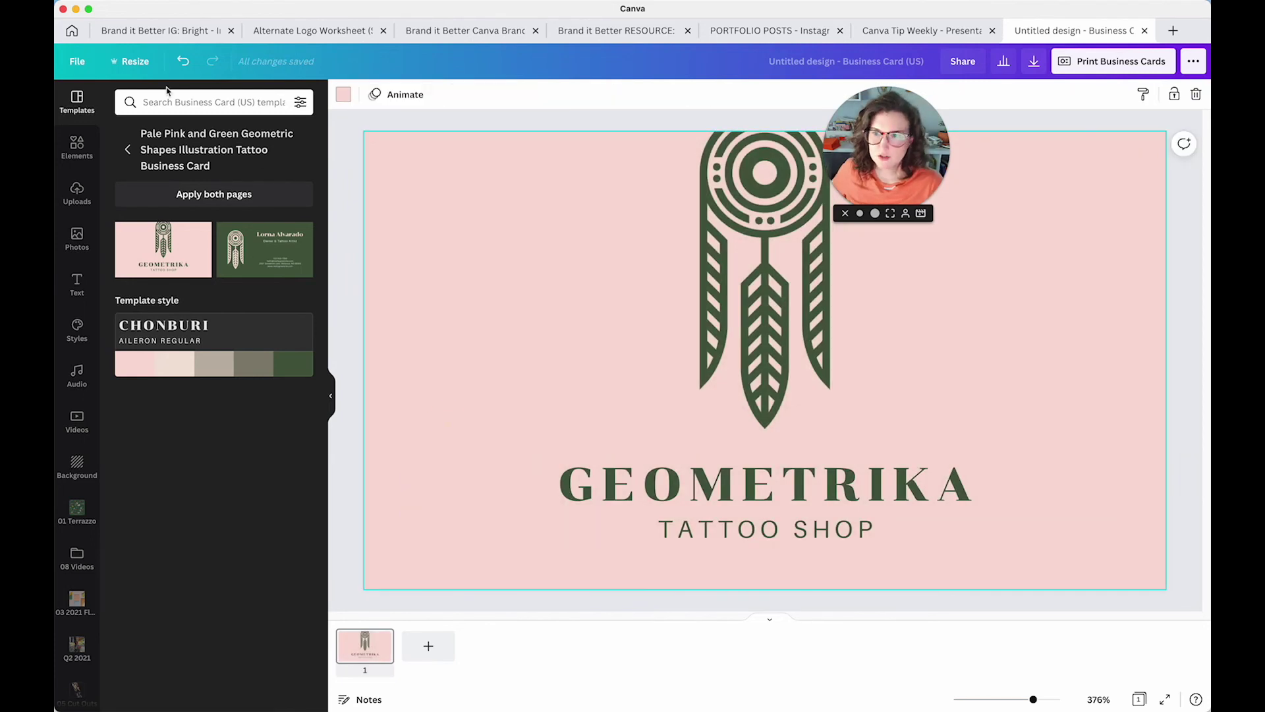
Turn on margins, print bleed, rulers and guides for the card
left_click(79, 63)
left_click(118, 240)
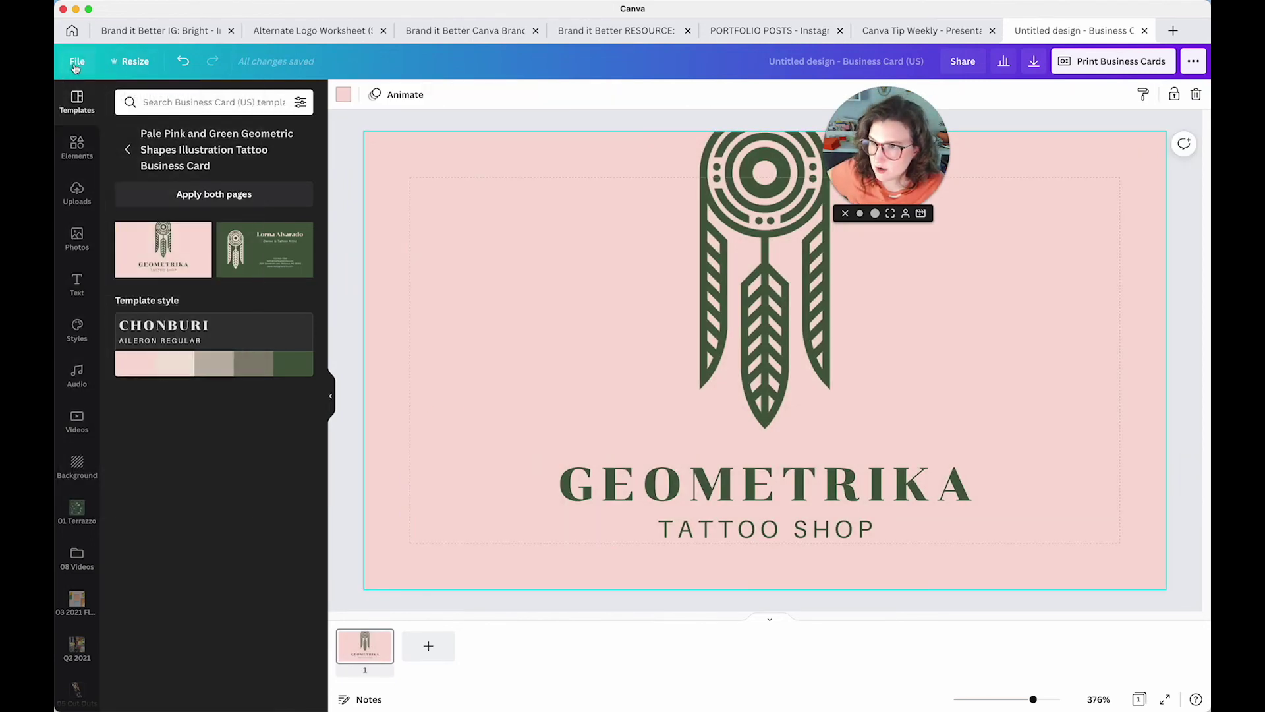
left_click(212, 263)
left_click(77, 62)
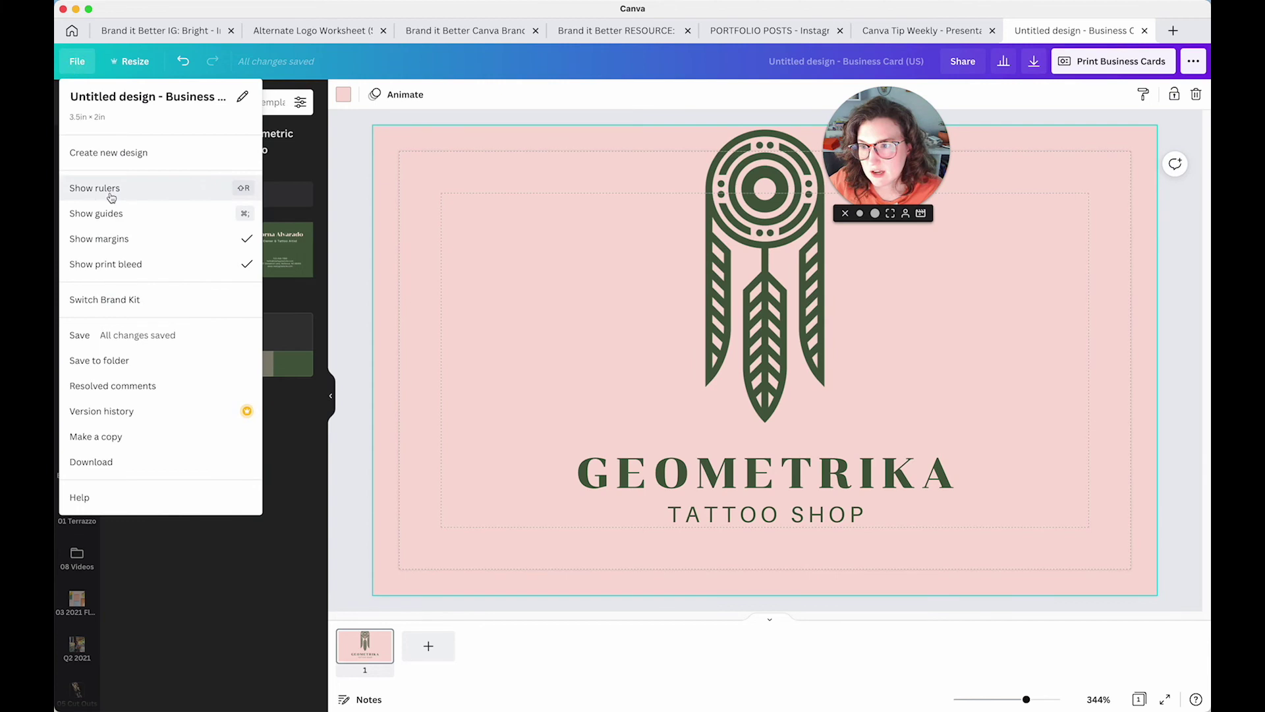
left_click(99, 189)
left_click(77, 61)
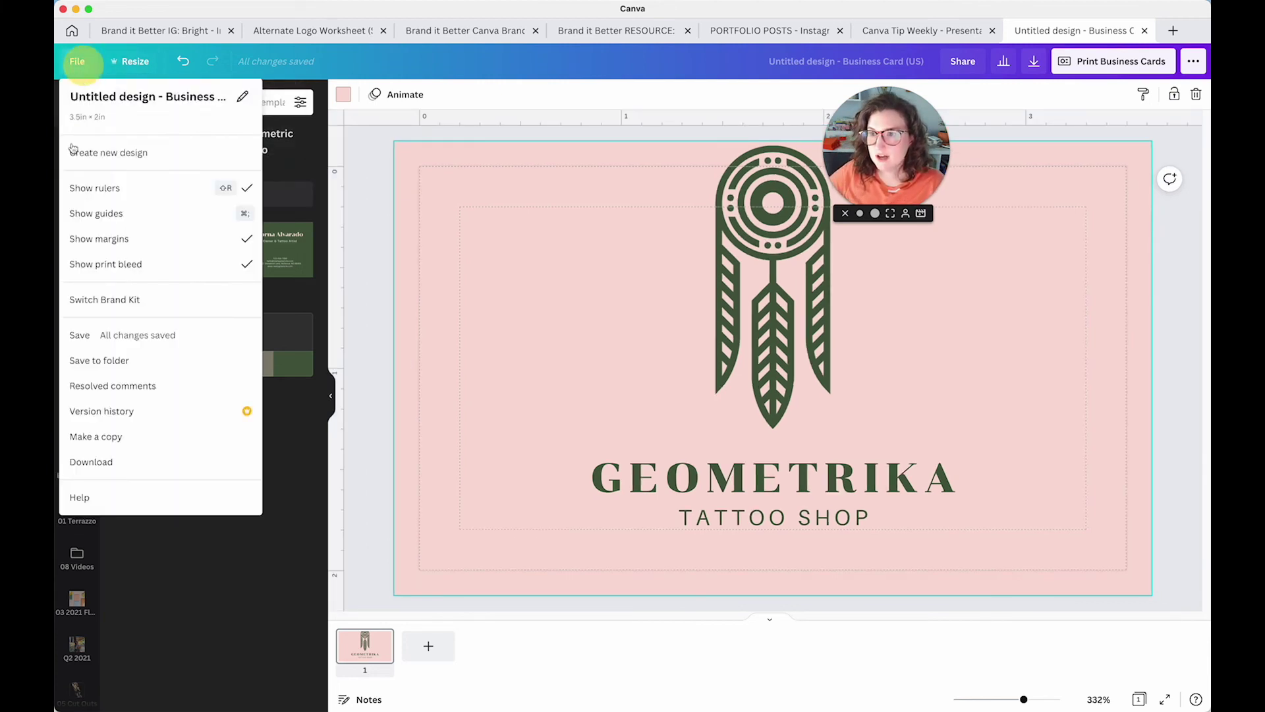
left_click(78, 213)
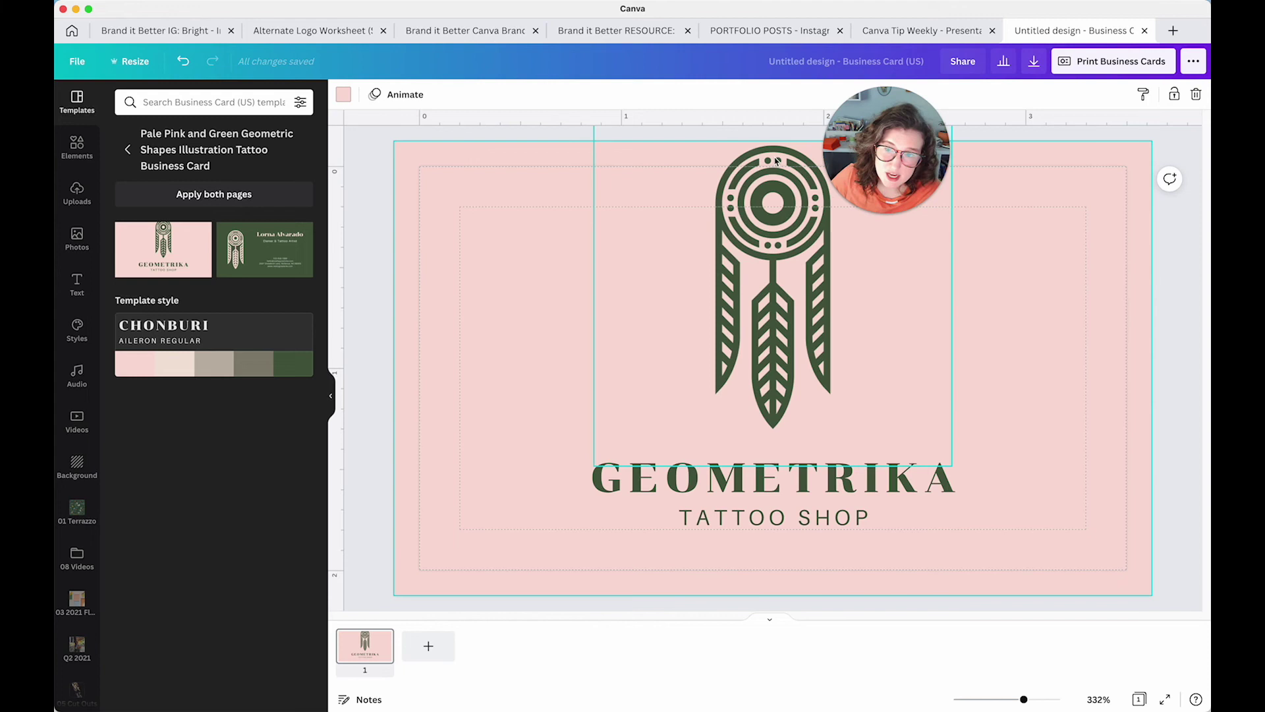
Move the GEOMETRIKA and TATTOO SHOP title lower on the card
left_click_drag(455, 298, 1021, 535)
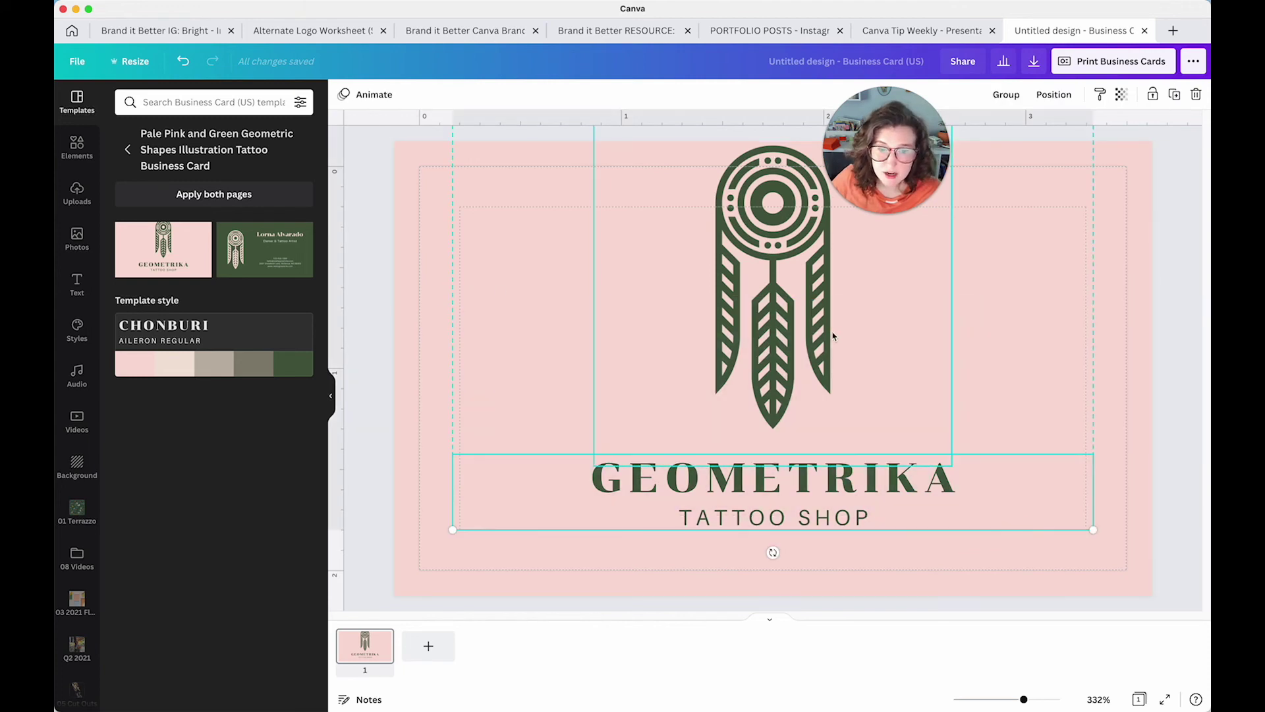
left_click_drag(823, 337, 825, 366)
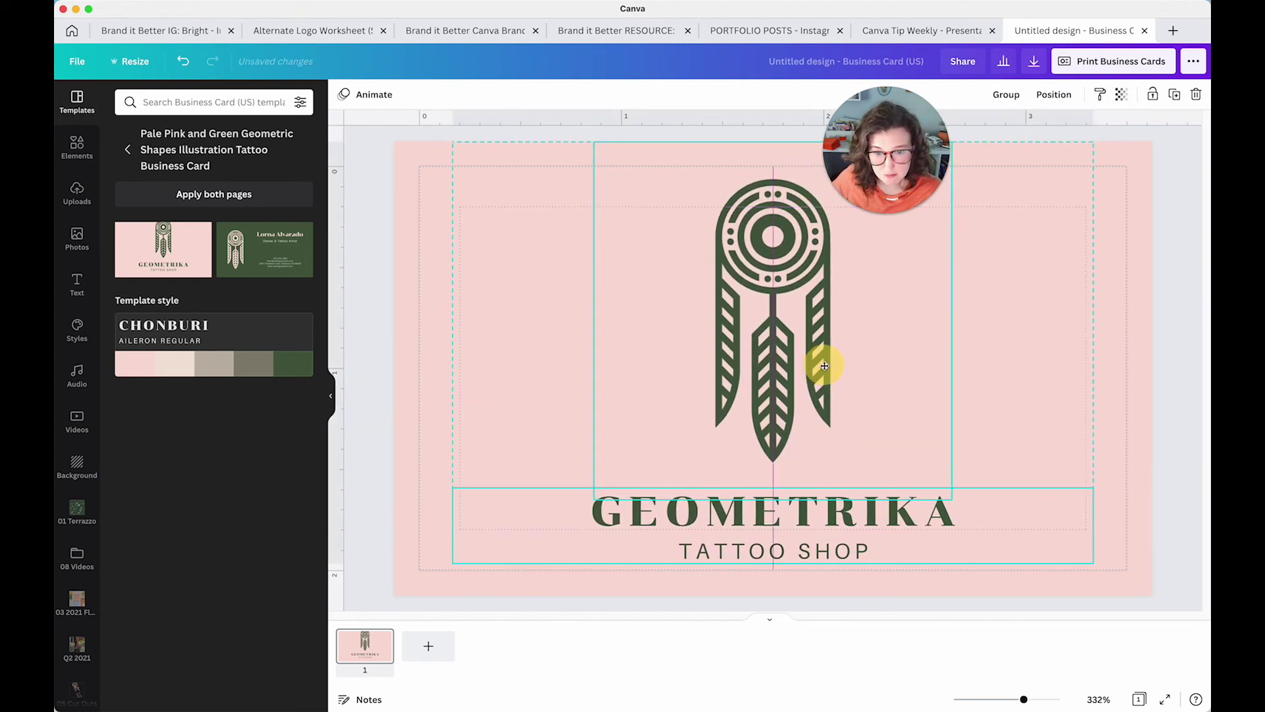
left_click(508, 368)
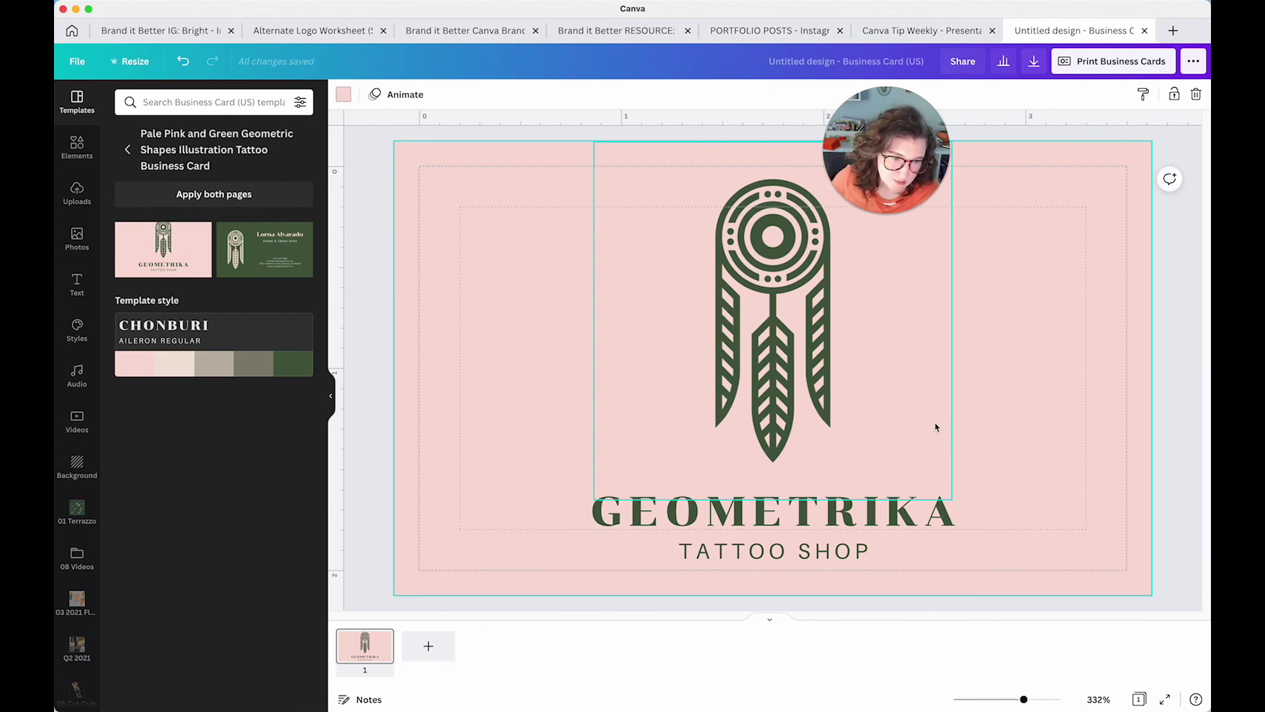
Shrink the dreamcatcher logo, re-centre it, and raise the title text beneath it
left_click(811, 429)
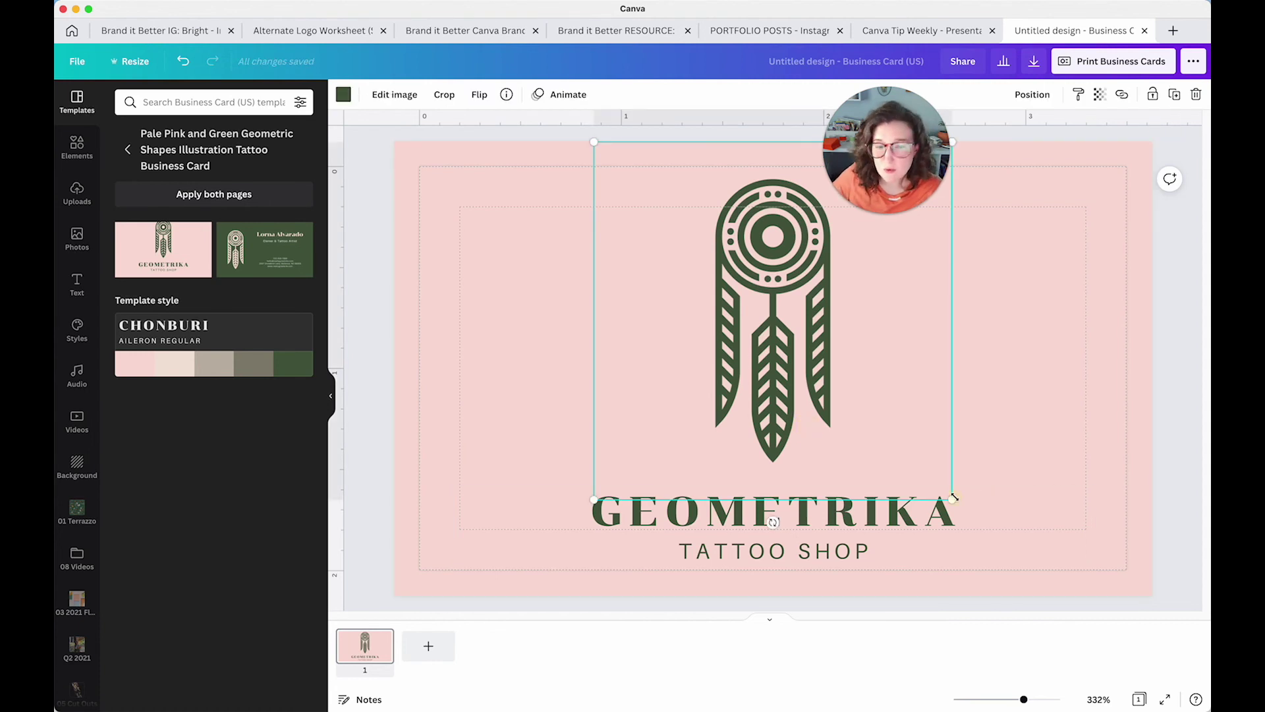
left_click_drag(953, 499, 910, 426)
left_click_drag(831, 365, 854, 368)
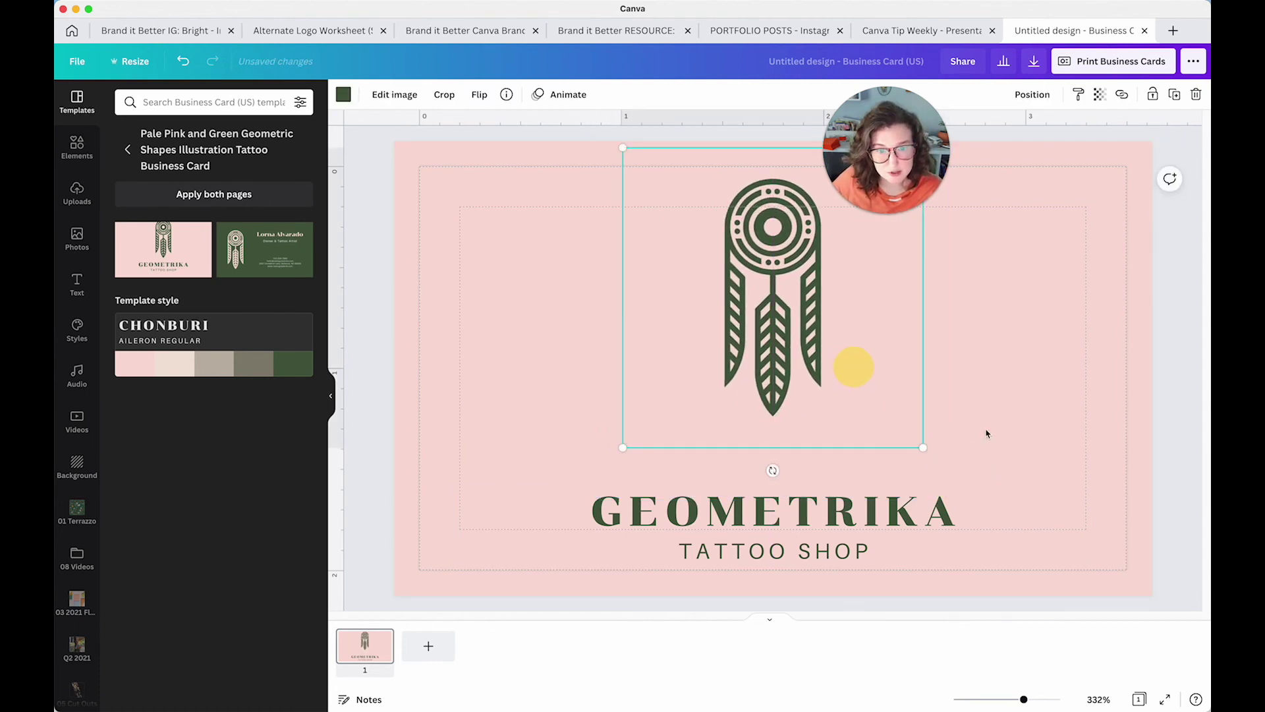
left_click_drag(919, 517, 917, 459)
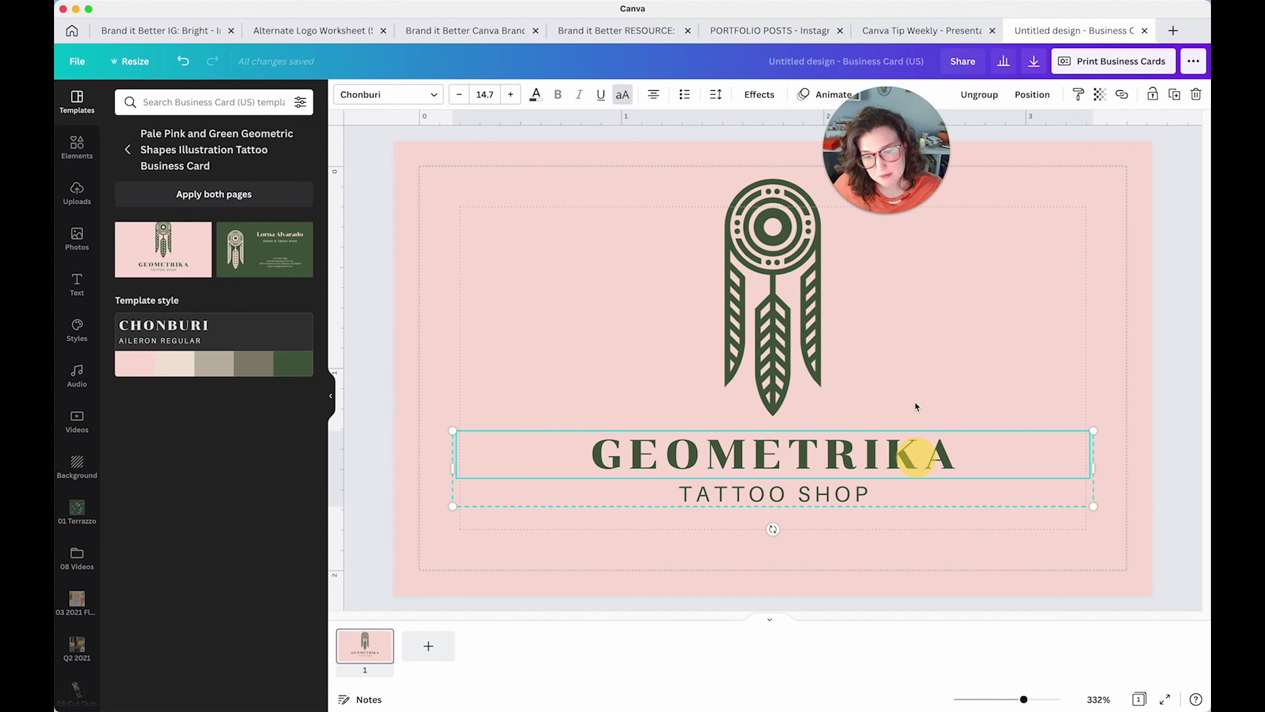
left_click(647, 316)
left_click(495, 300)
Shrink and centre the logo above the text within the margins, then order printed business cards
left_click_drag(809, 270, 807, 277)
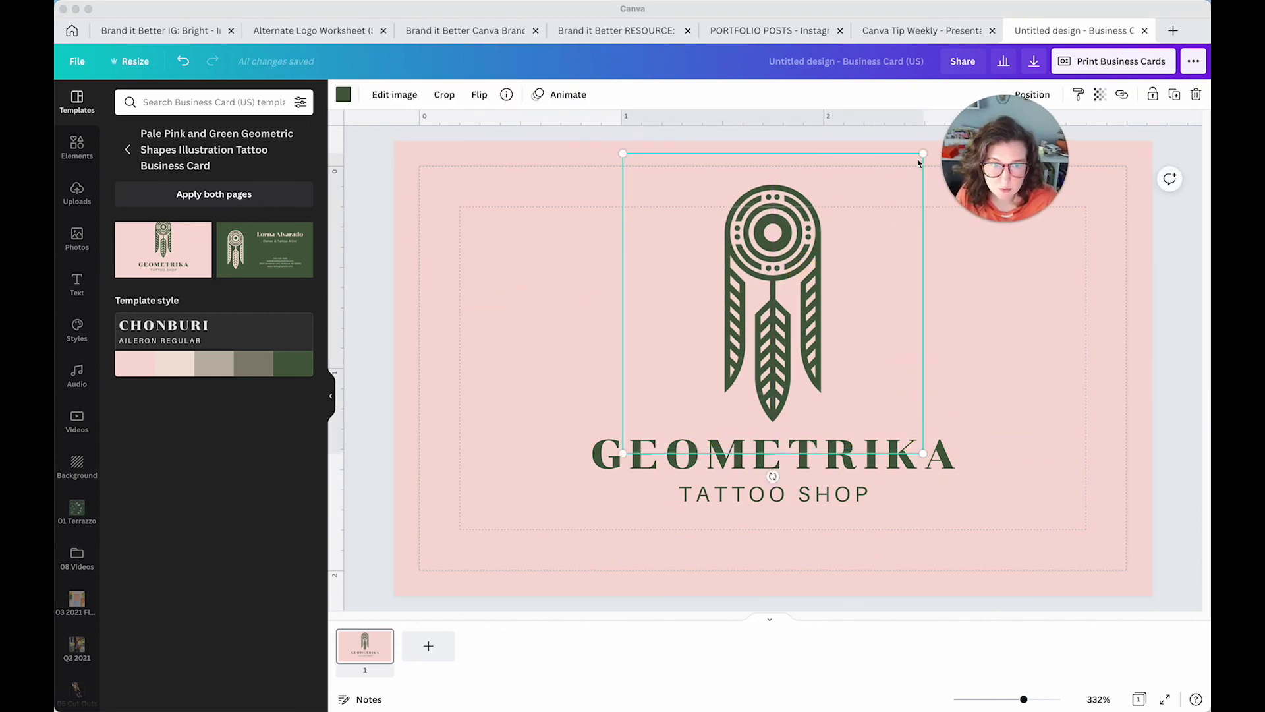
left_click_drag(920, 161, 869, 187)
left_click_drag(776, 280, 800, 275)
left_click_drag(529, 320, 842, 450)
left_click(665, 146)
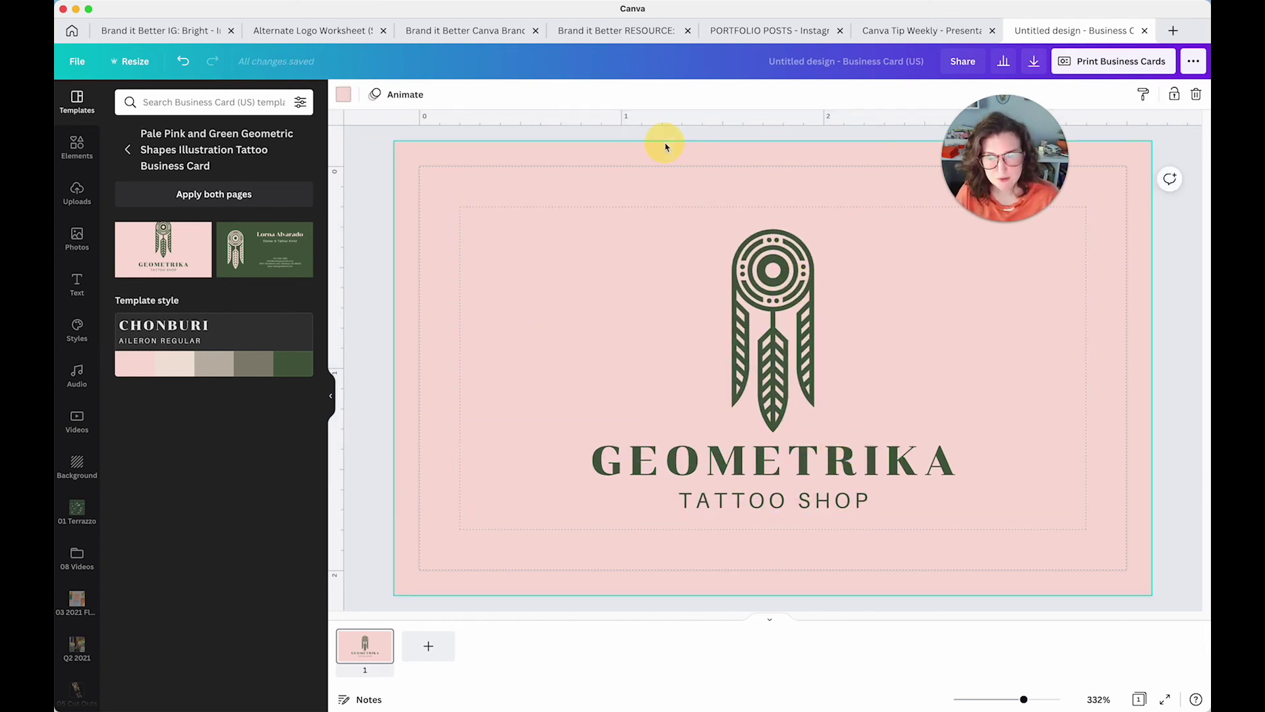
left_click_drag(1029, 143, 839, 112)
left_click(1098, 61)
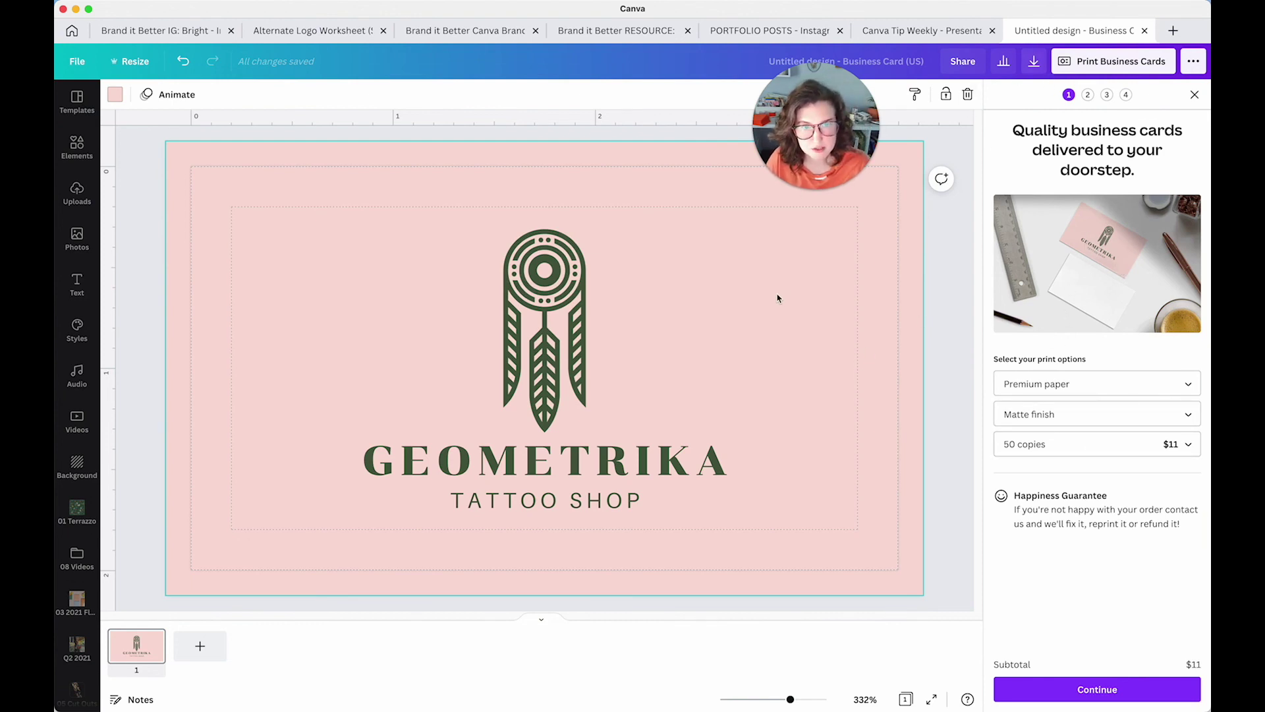
Return to the Canva Tip Weekly design at Page 21
left_click(892, 31)
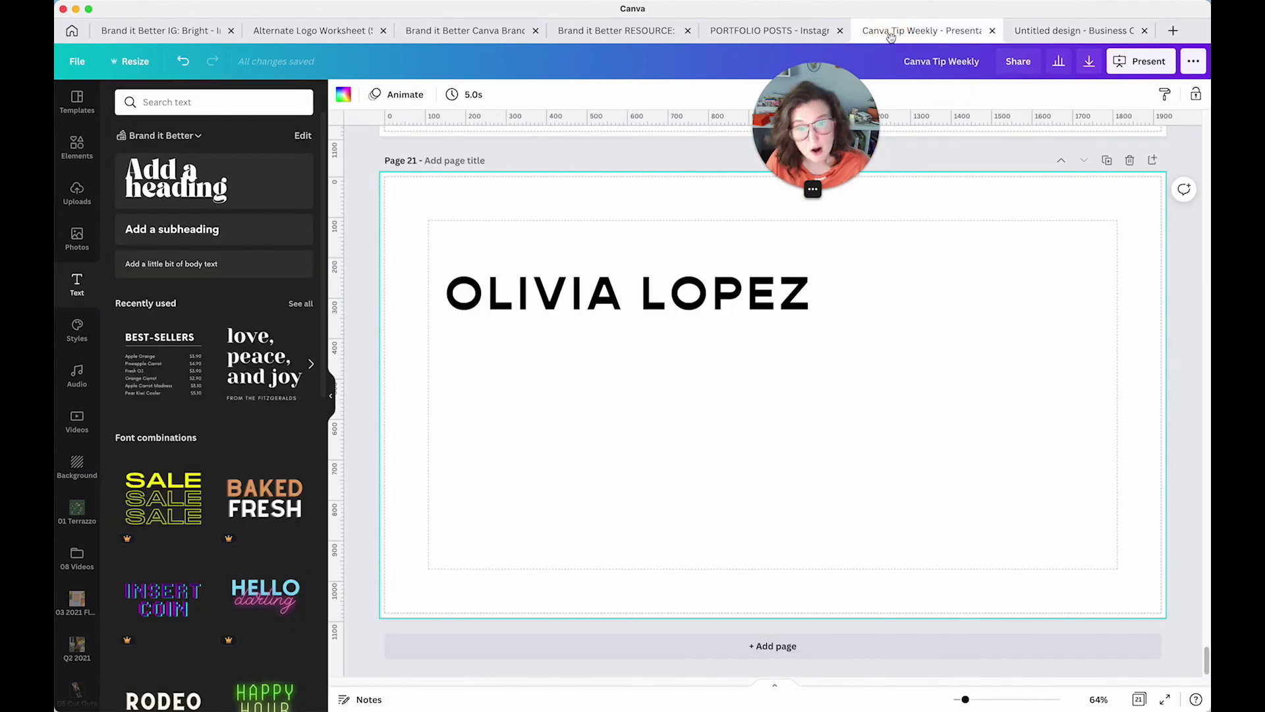
Scroll up past Pages 20 and 19 to Page 18's 'These things took me HOURS in school' heading
scroll(780, 398, "up", 10)
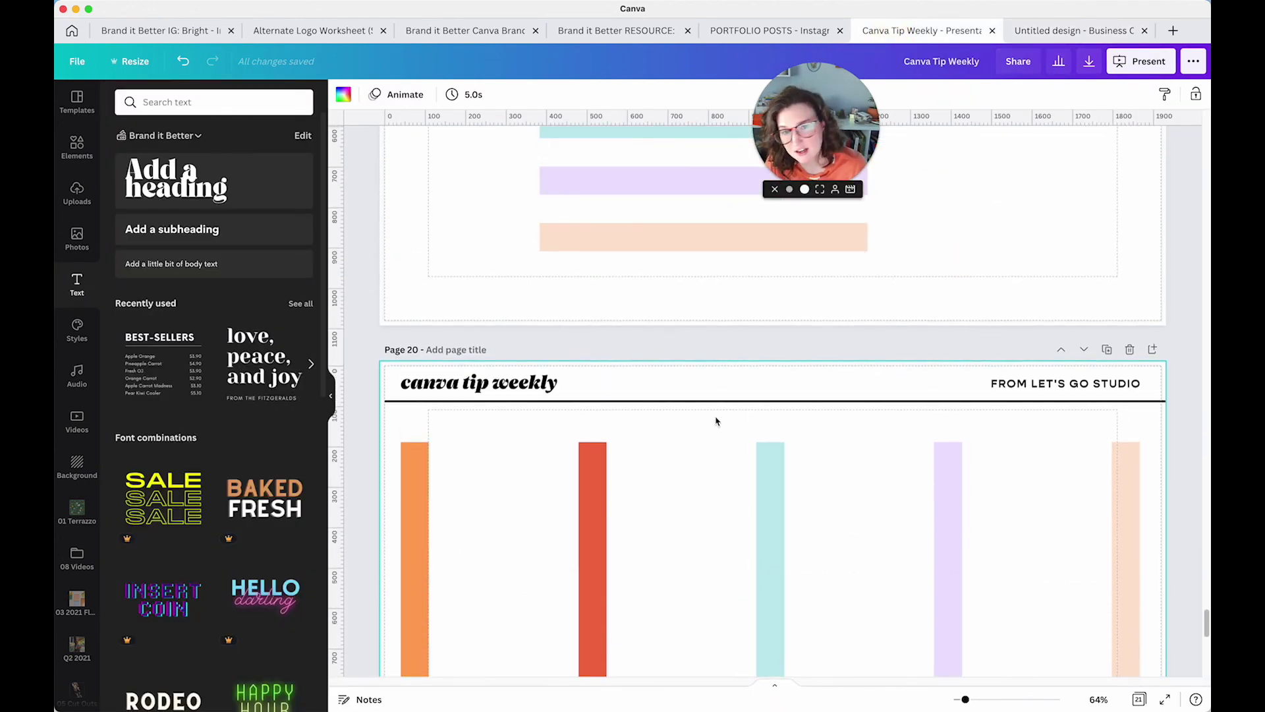
scroll(717, 419, "up", 6)
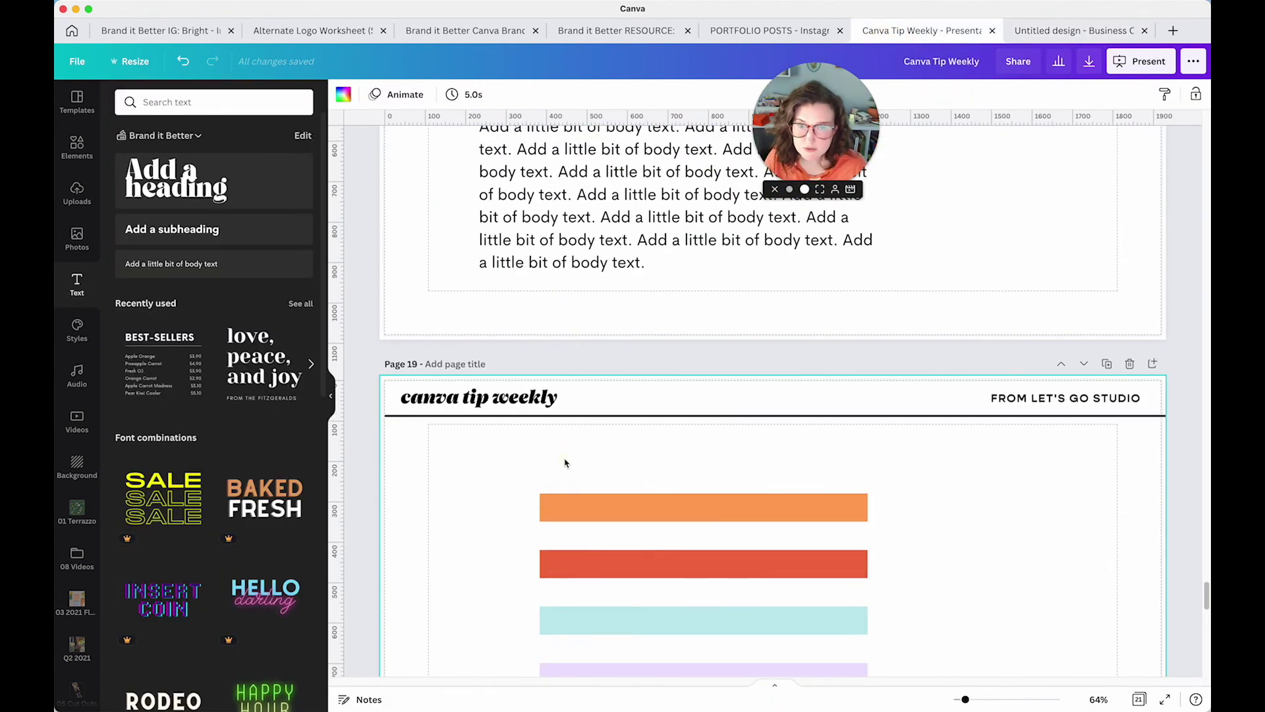
scroll(564, 461, "up", 6)
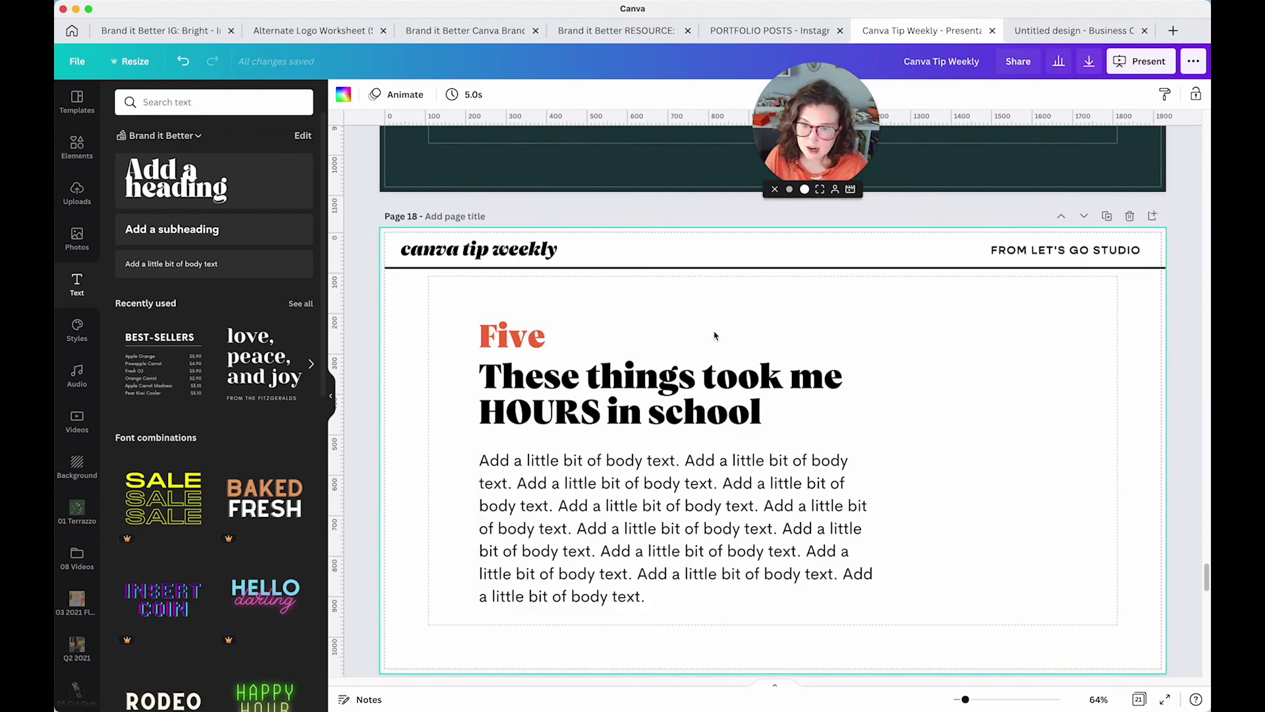